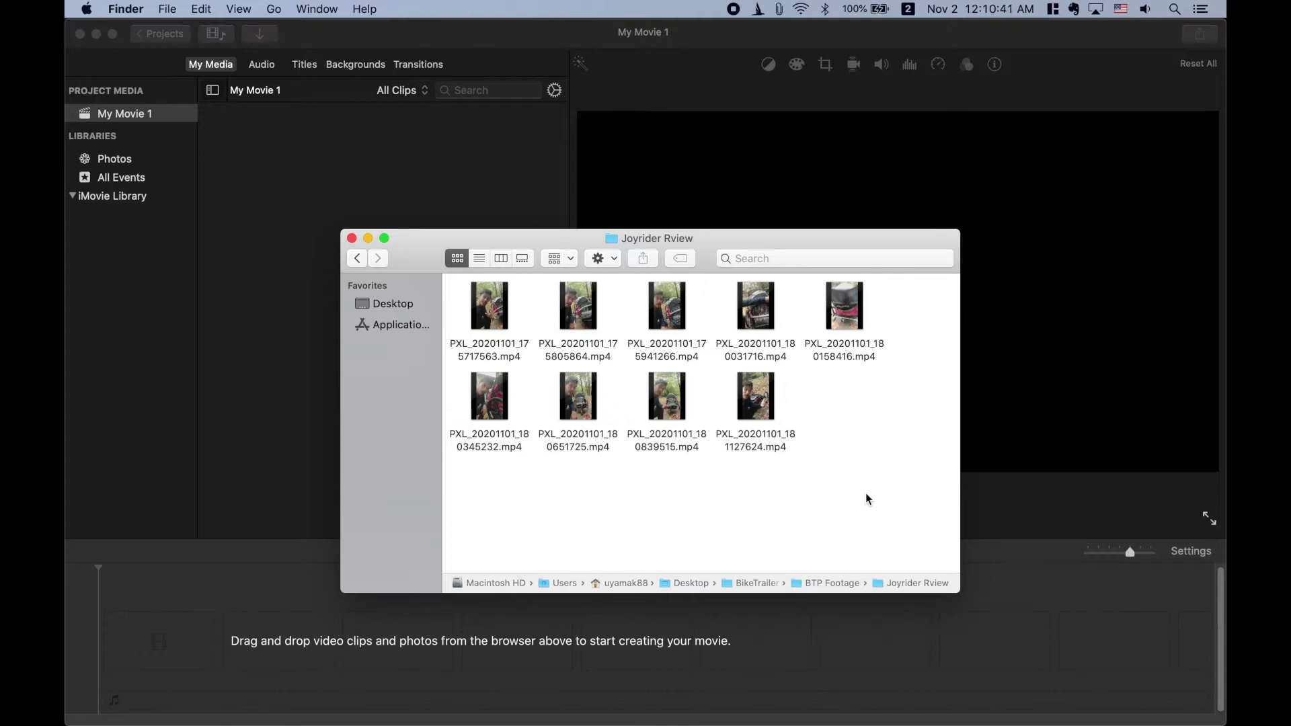
# - Move the Finder window aside and import PXL_20201101_175717563.mp4 into iMovie's media browser
pyautogui.moveTo(808, 237); pyautogui.dragTo(962, 220)
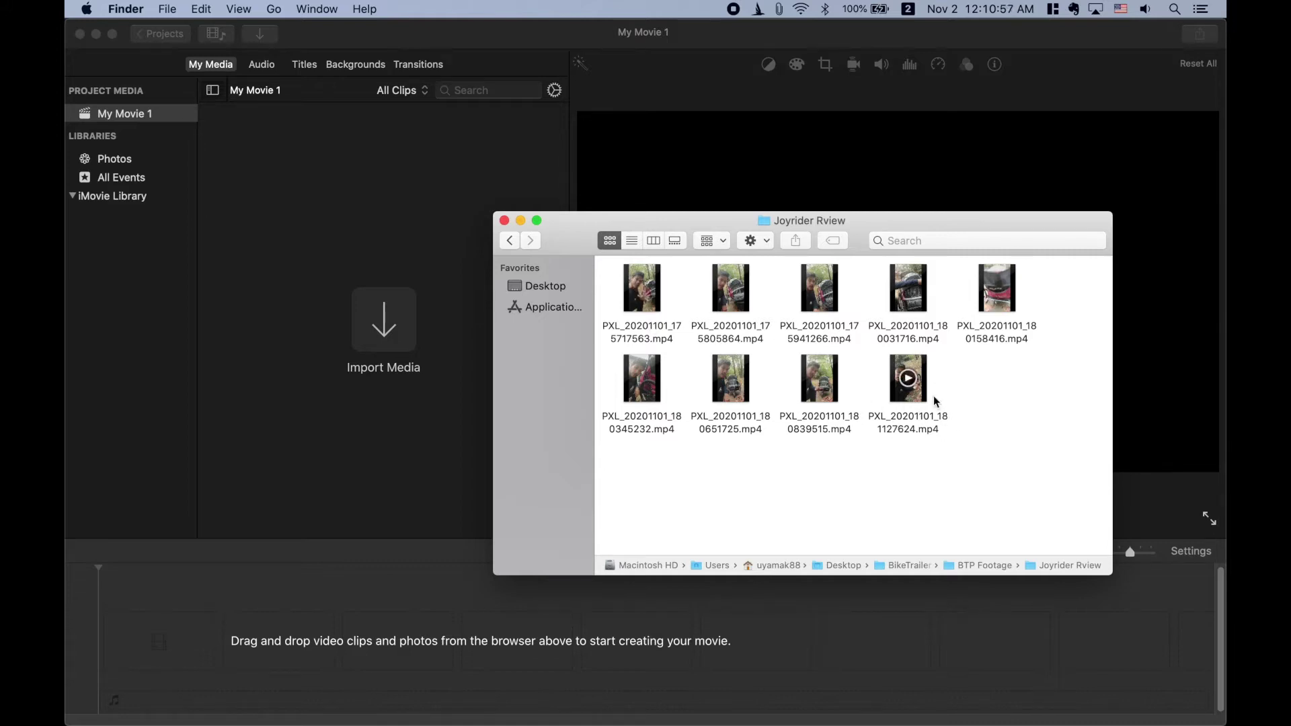
pyautogui.moveTo(913, 394)
pyautogui.moveTo(647, 328); pyautogui.dragTo(345, 272)
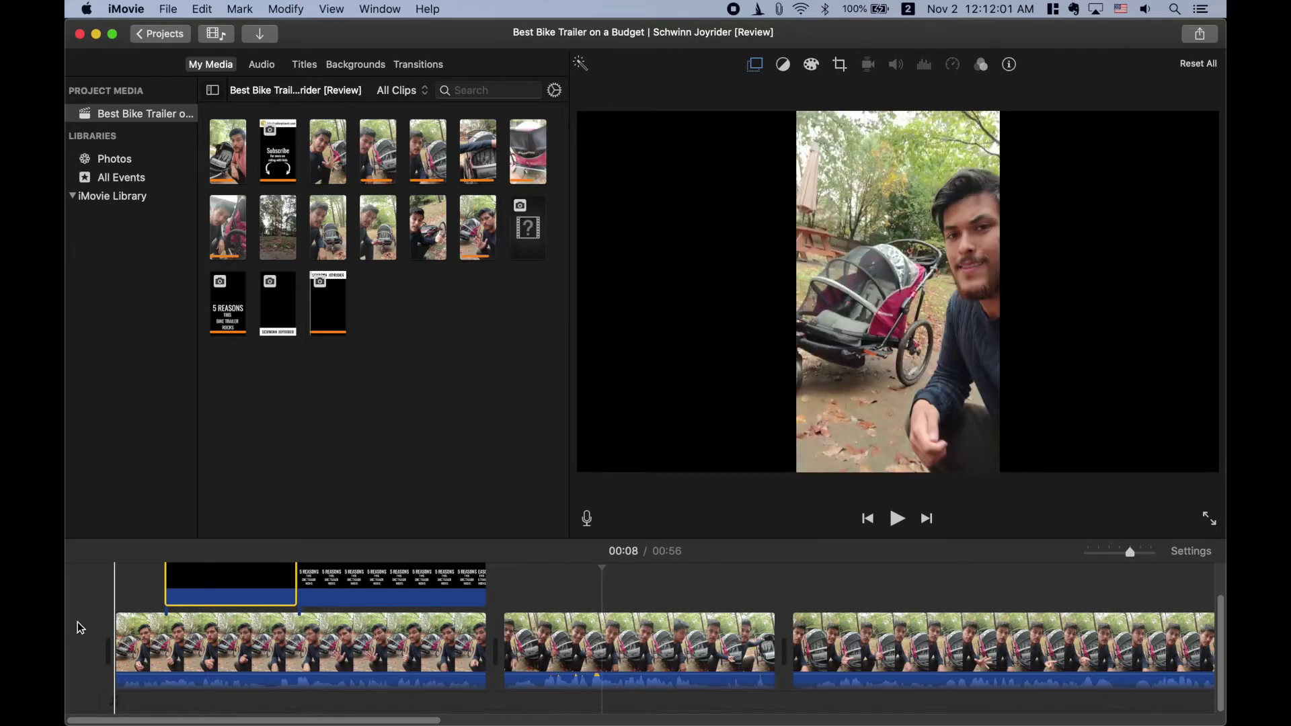
# - With the first timeline clip selected at 00:01, show its crop options set to Fit
pyautogui.click(120, 622)
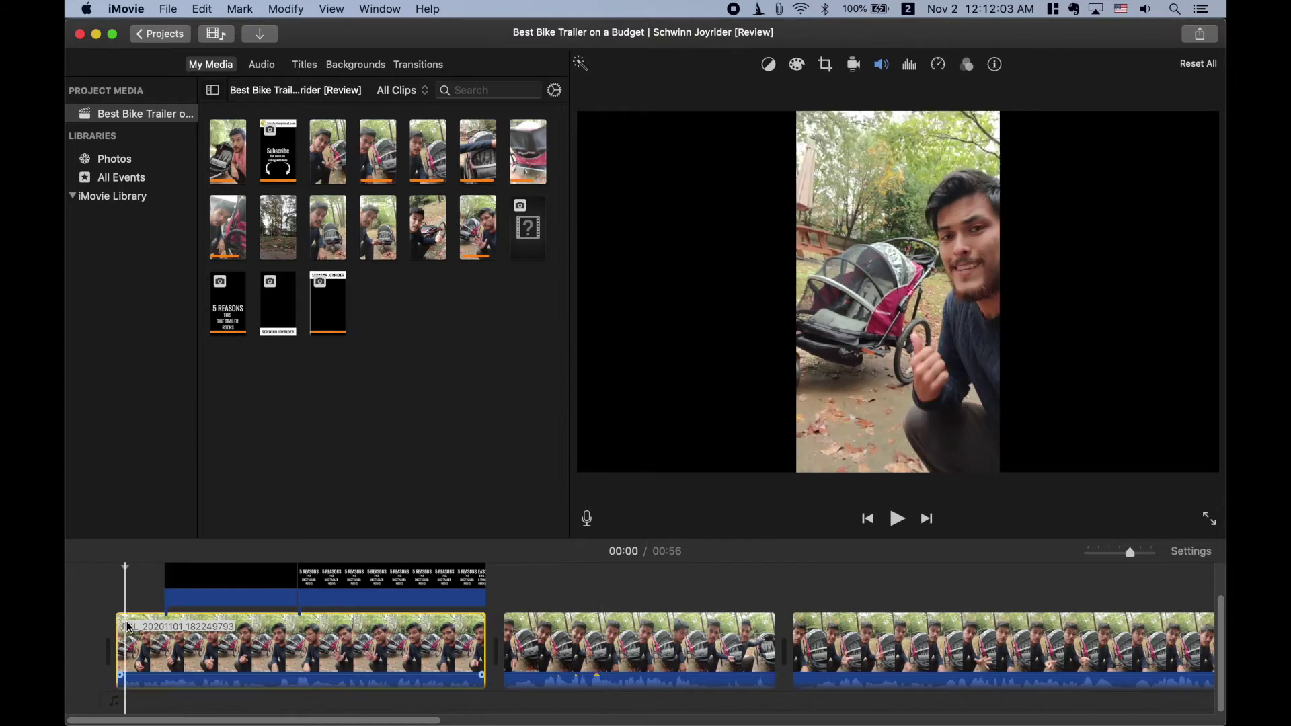
pyautogui.click(177, 625)
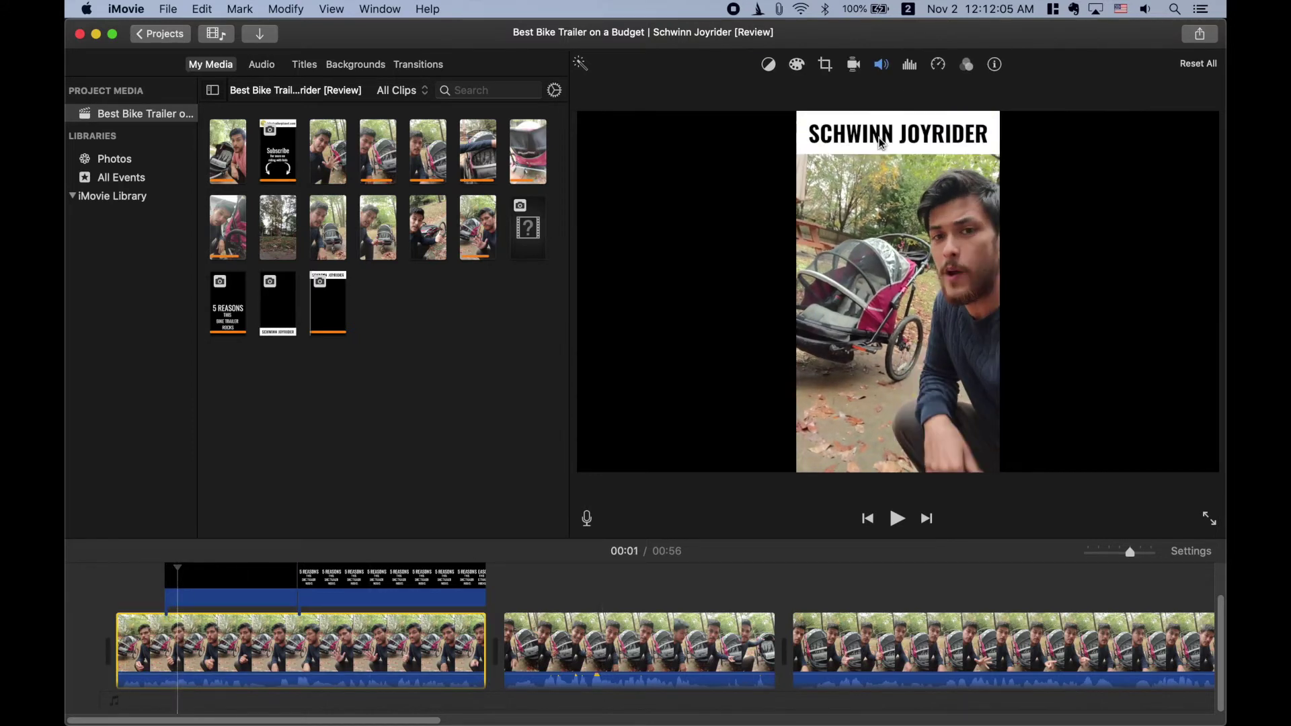
pyautogui.click(825, 64)
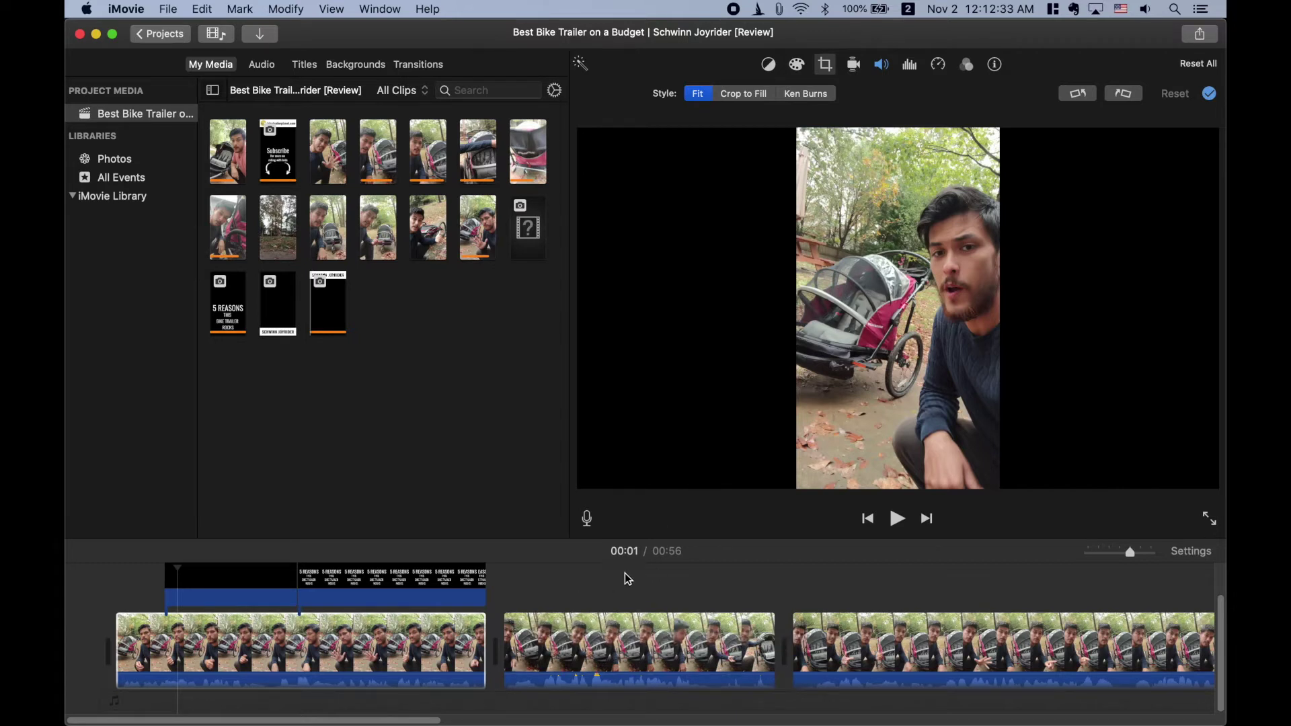
# - Leave cropping, select the first title overlay clip, and toggle the sound mute
pyautogui.click(647, 572)
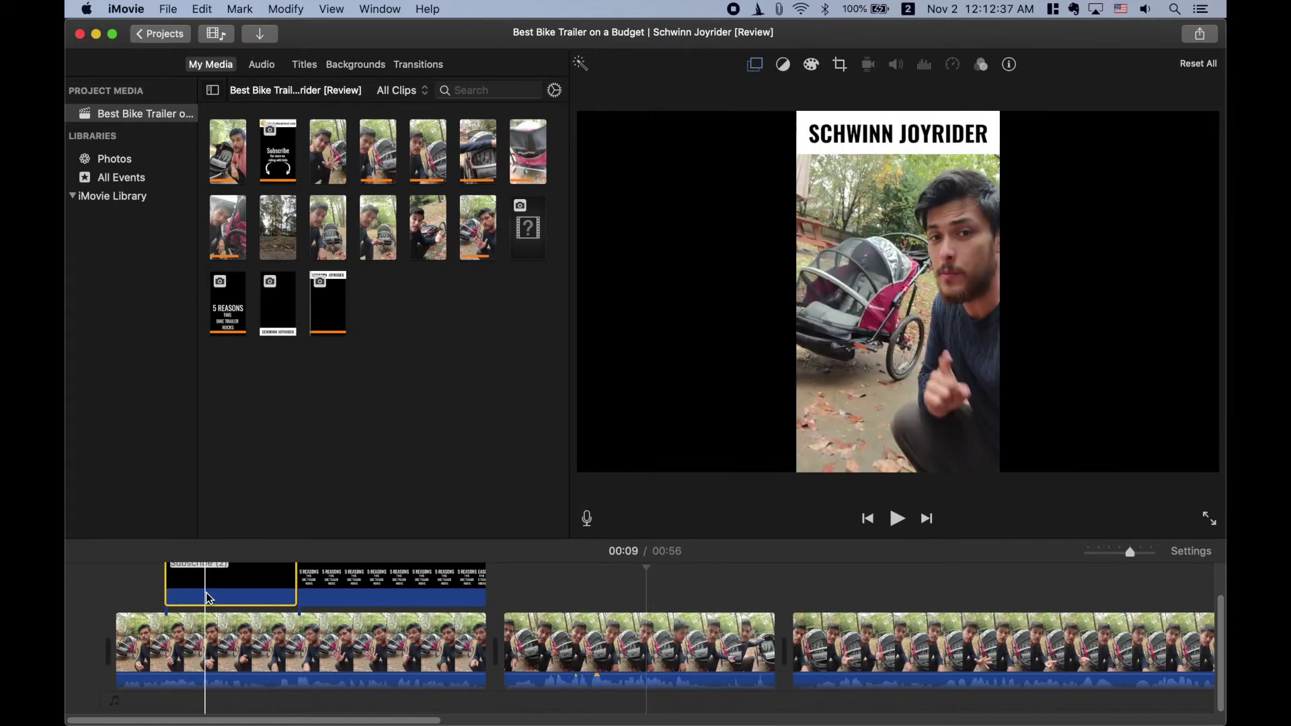
pyautogui.scroll(2, 205, 595)
pyautogui.click(270, 612)
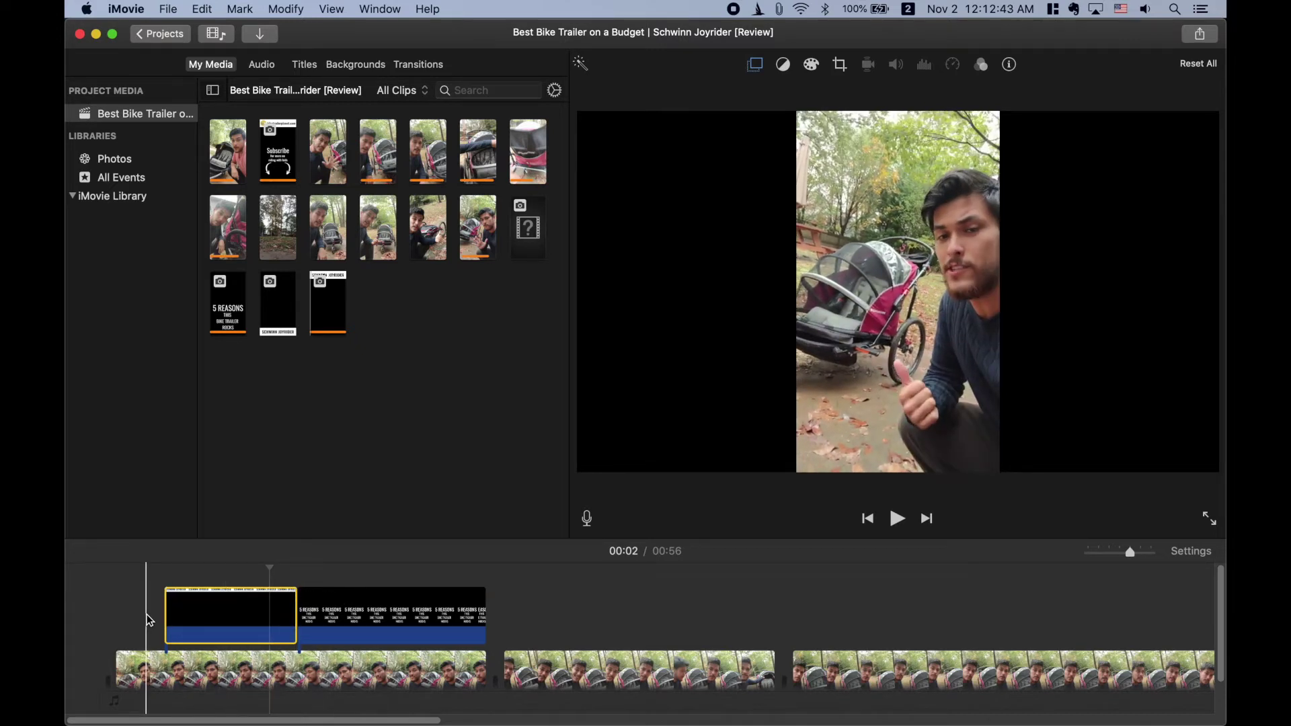
pyautogui.press('XF86AudioMute')
pyautogui.press('XF86AudioMute')
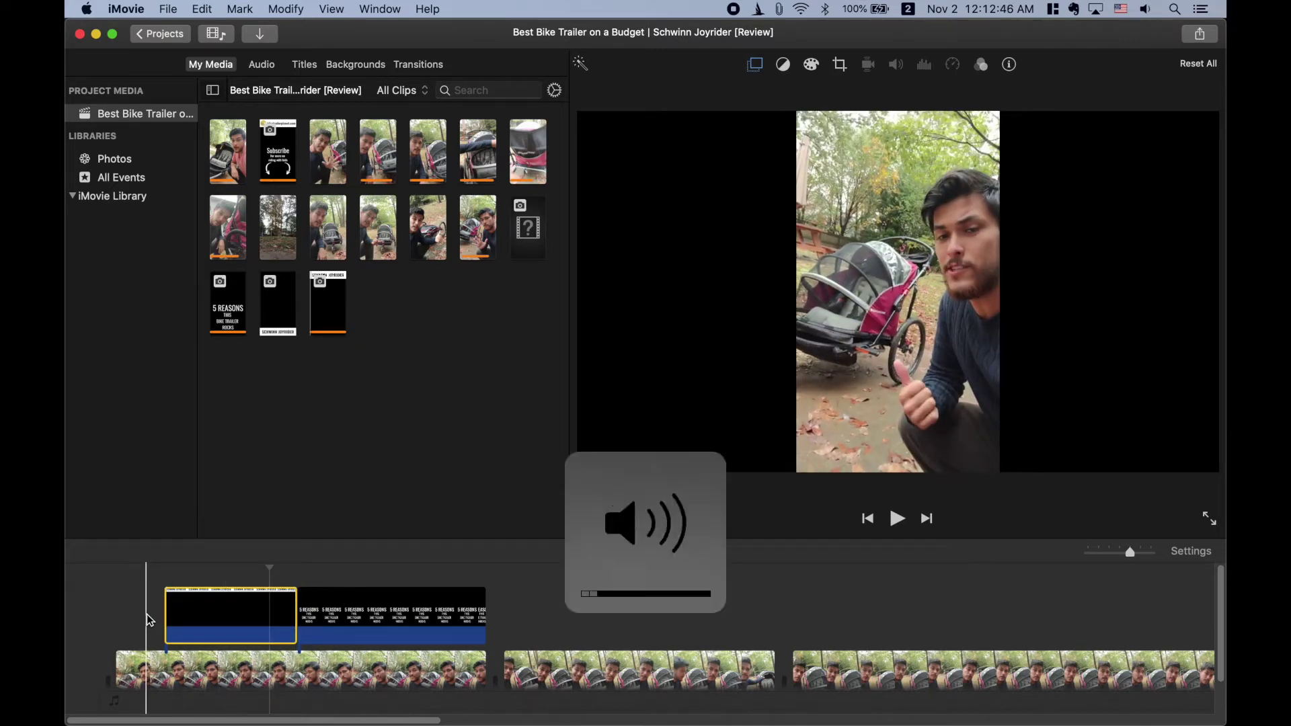
pyautogui.press('XF86AudioMute')
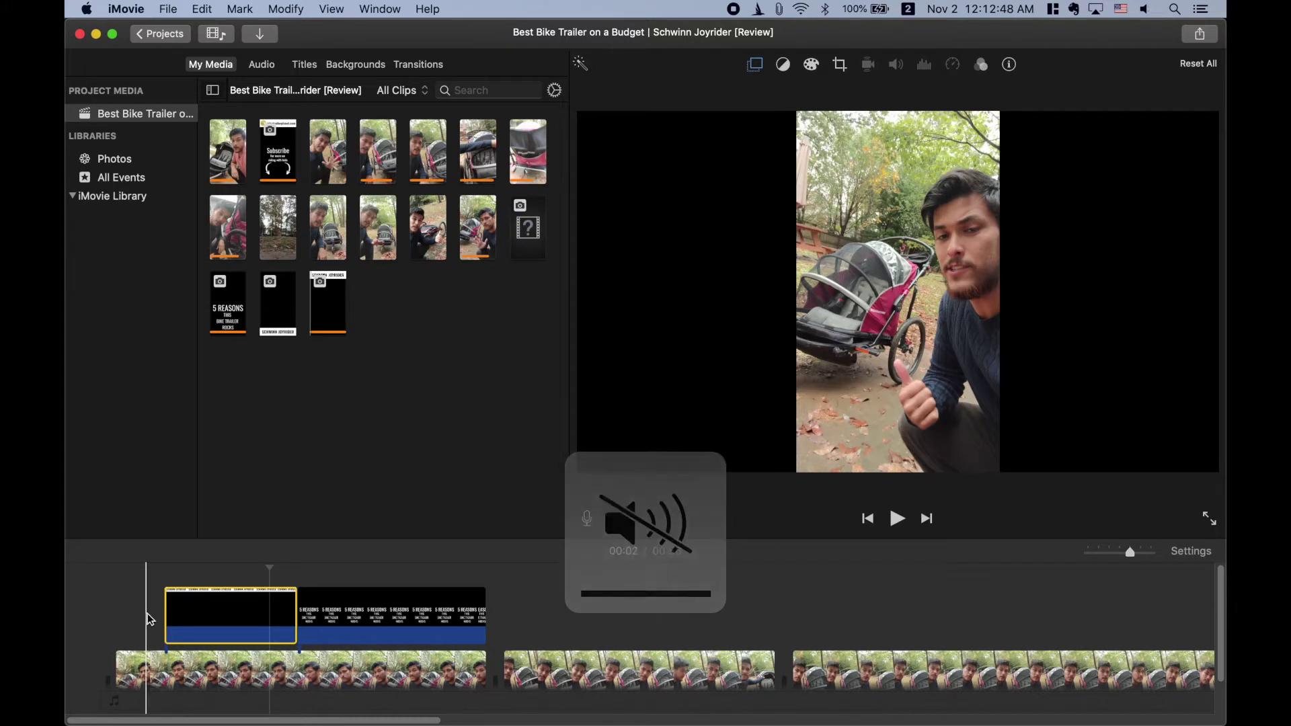
# - Play back the 5 REASONS THIS BIKE TRAILER ROCKS title section, then switch to Canva
pyautogui.press('space')
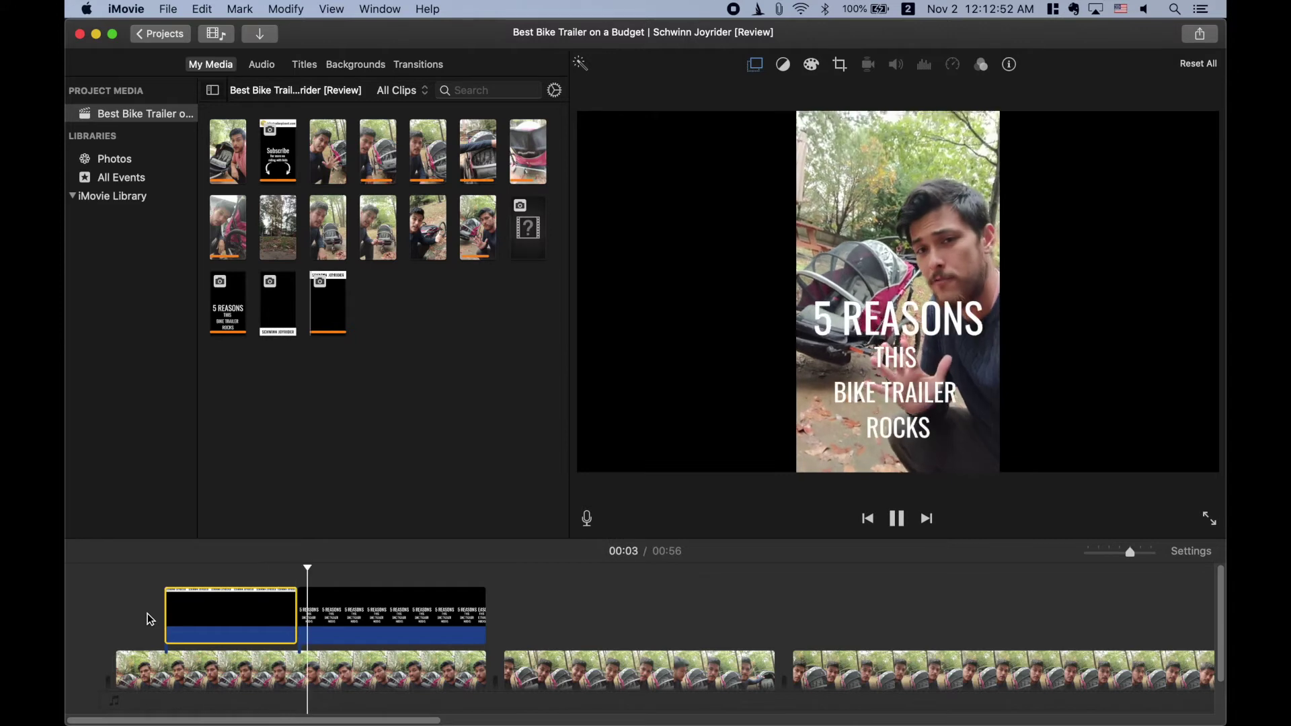
pyautogui.press('space')
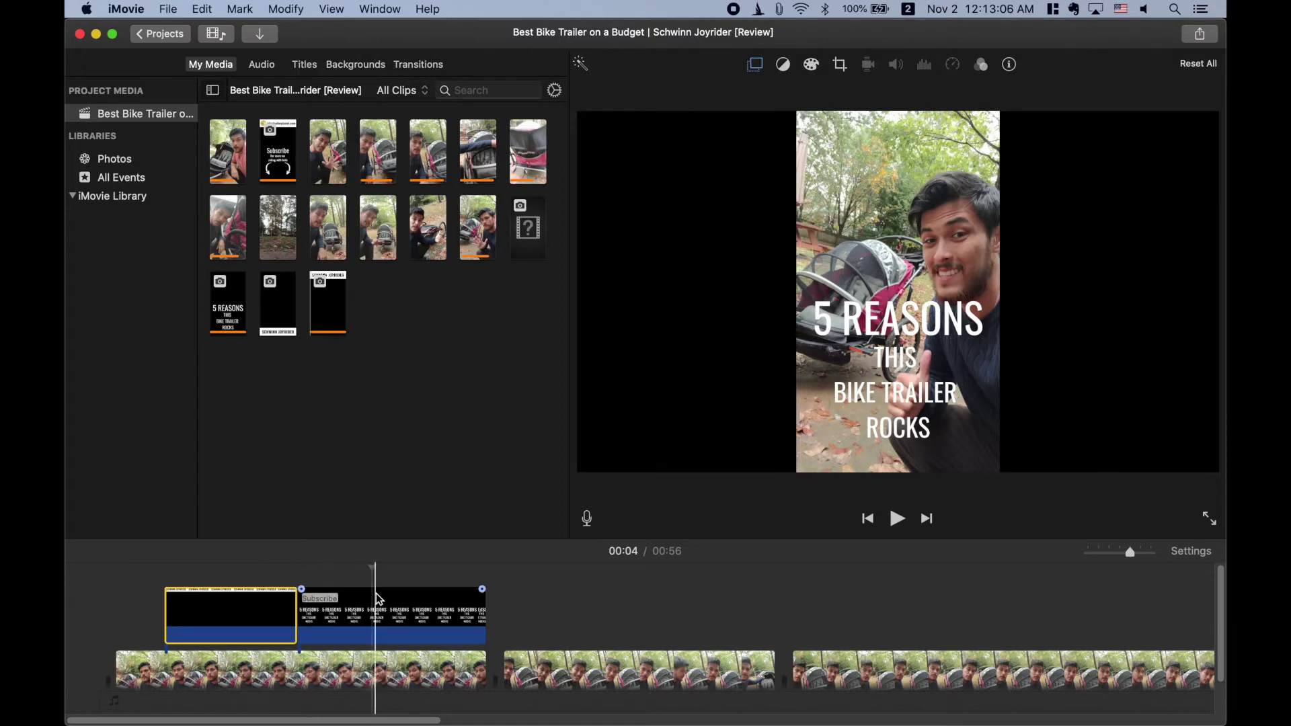
pyautogui.press('super+Tab')
# - Browse the three Canva overlay pages and tick Transparent background in the PNG download options
pyautogui.moveTo(404, 375); pyautogui.dragTo(895, 395)
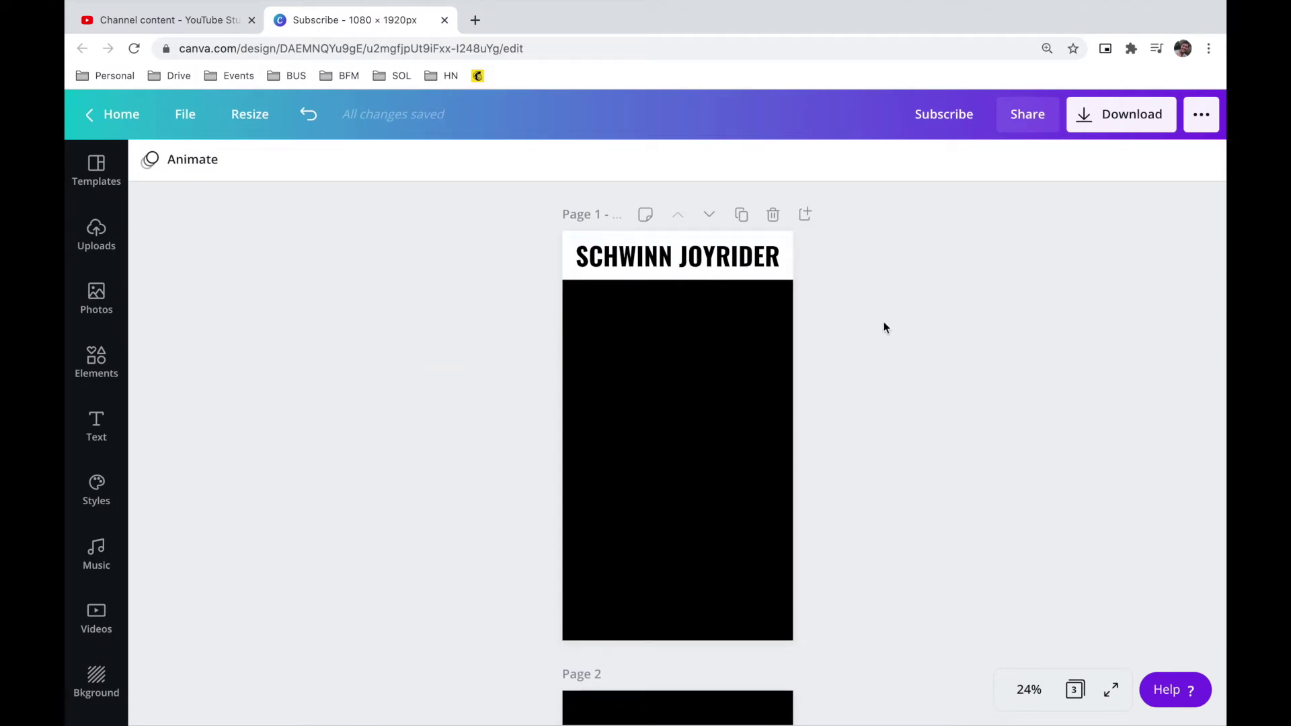
pyautogui.scroll(-6, 884, 321)
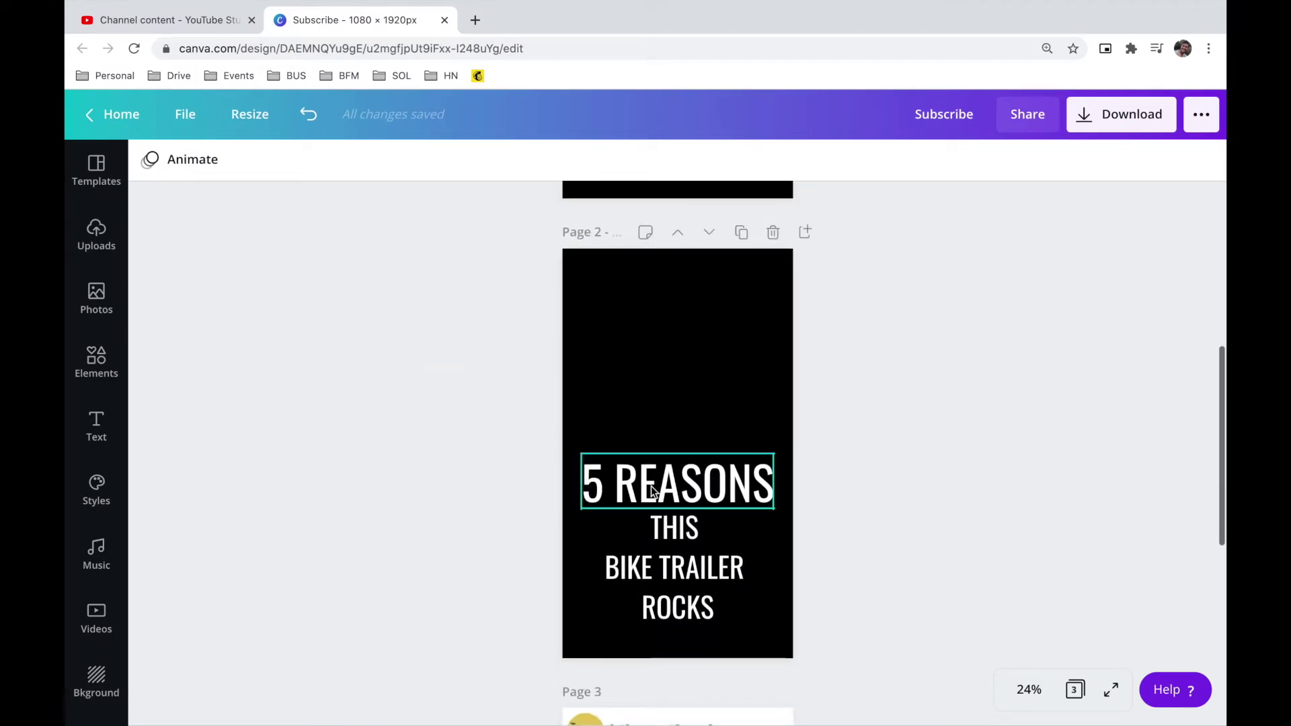
pyautogui.scroll(-5, 856, 453)
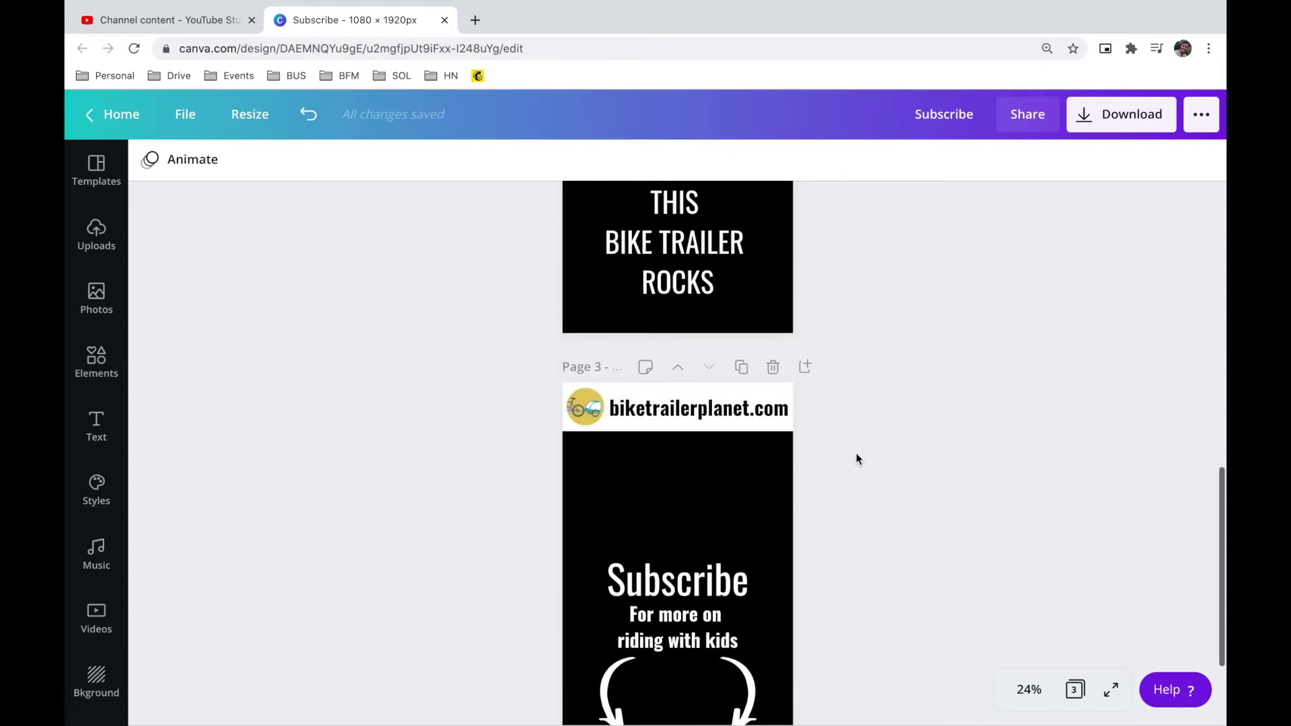
pyautogui.scroll(-3, 856, 458)
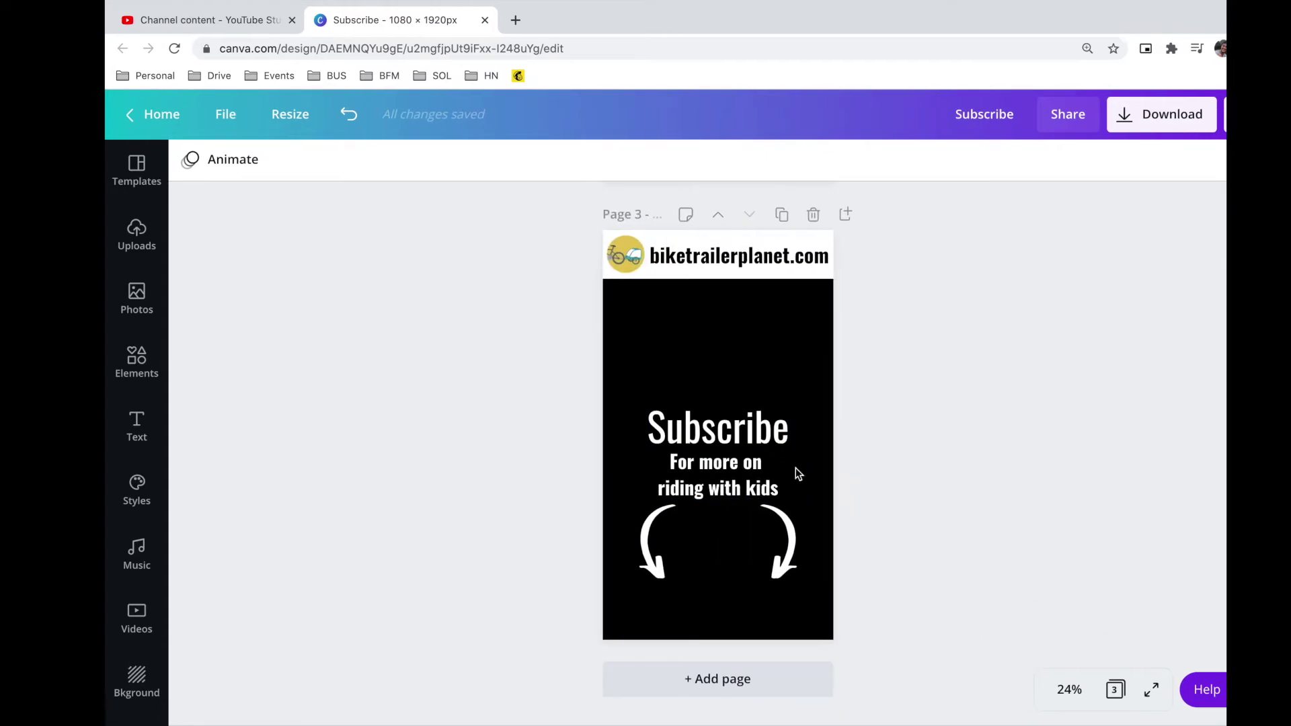
pyautogui.scroll(1, 869, 476)
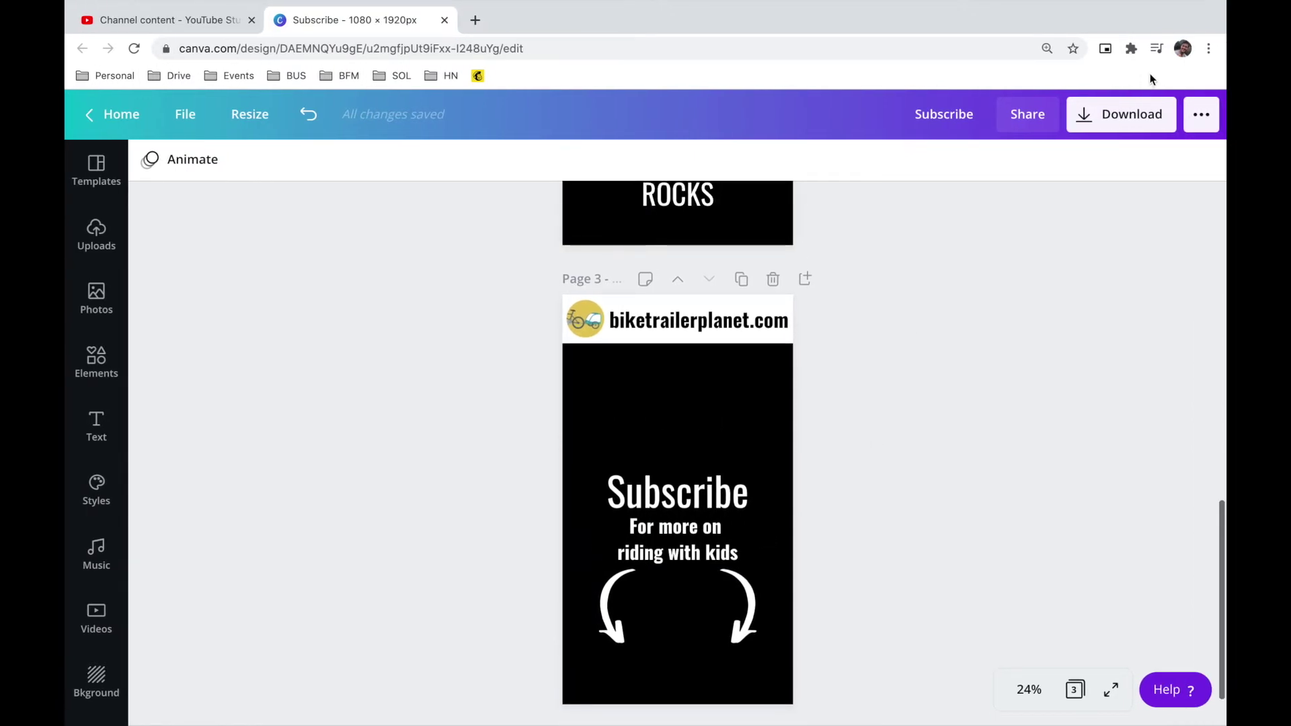
pyautogui.click(1129, 118)
pyautogui.click(1008, 344)
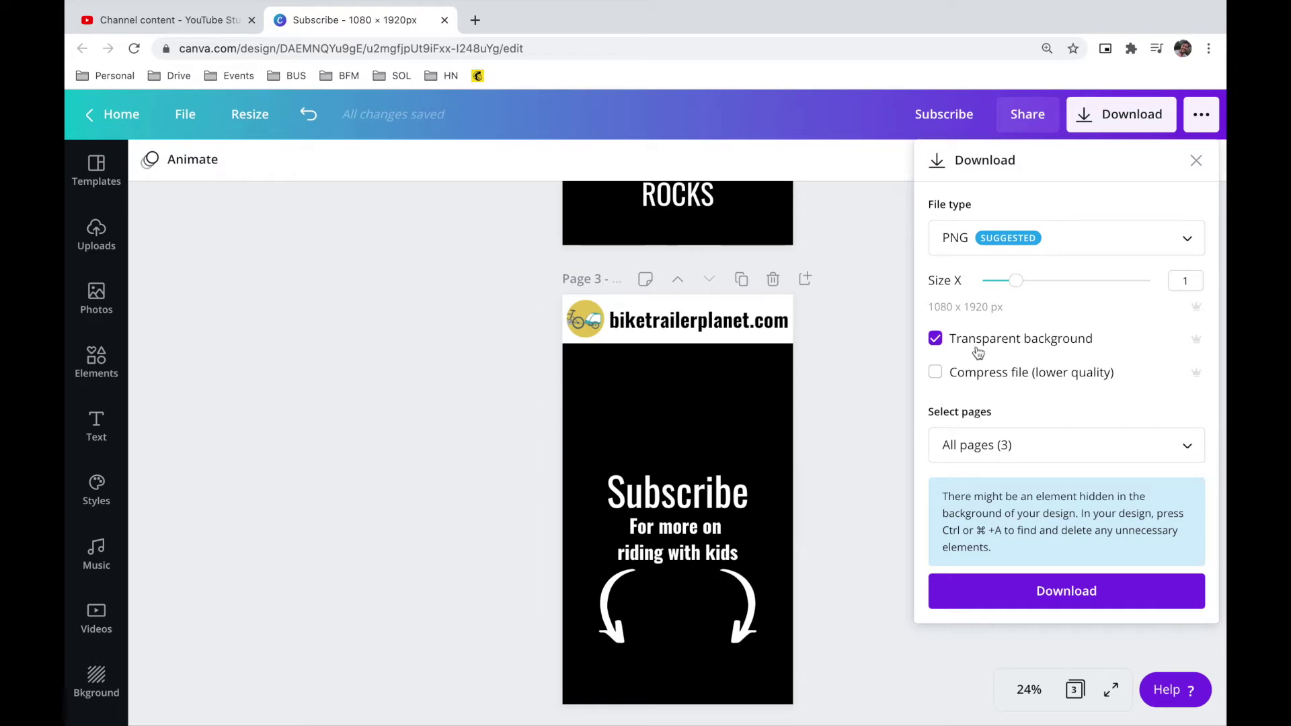
pyautogui.click(882, 350)
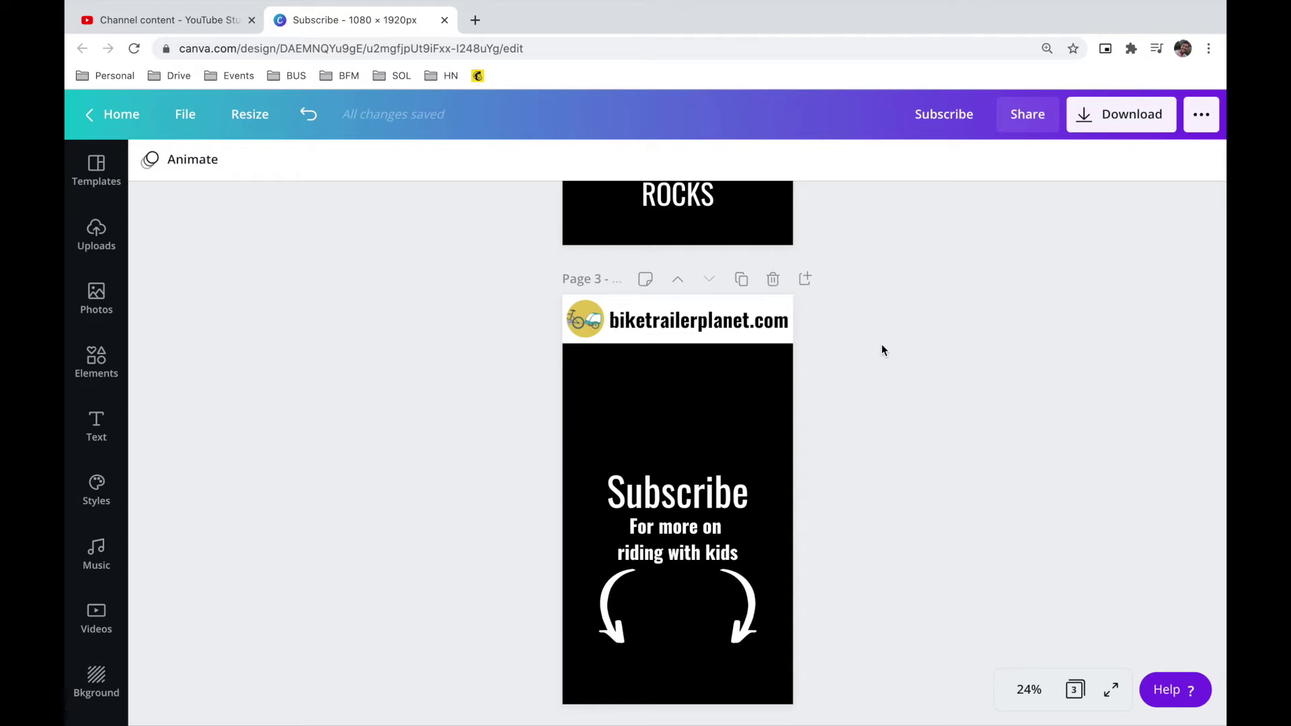
# - Reopen the download options from the ••• menu, close them, and return to iMovie
pyautogui.scroll(15, 881, 349)
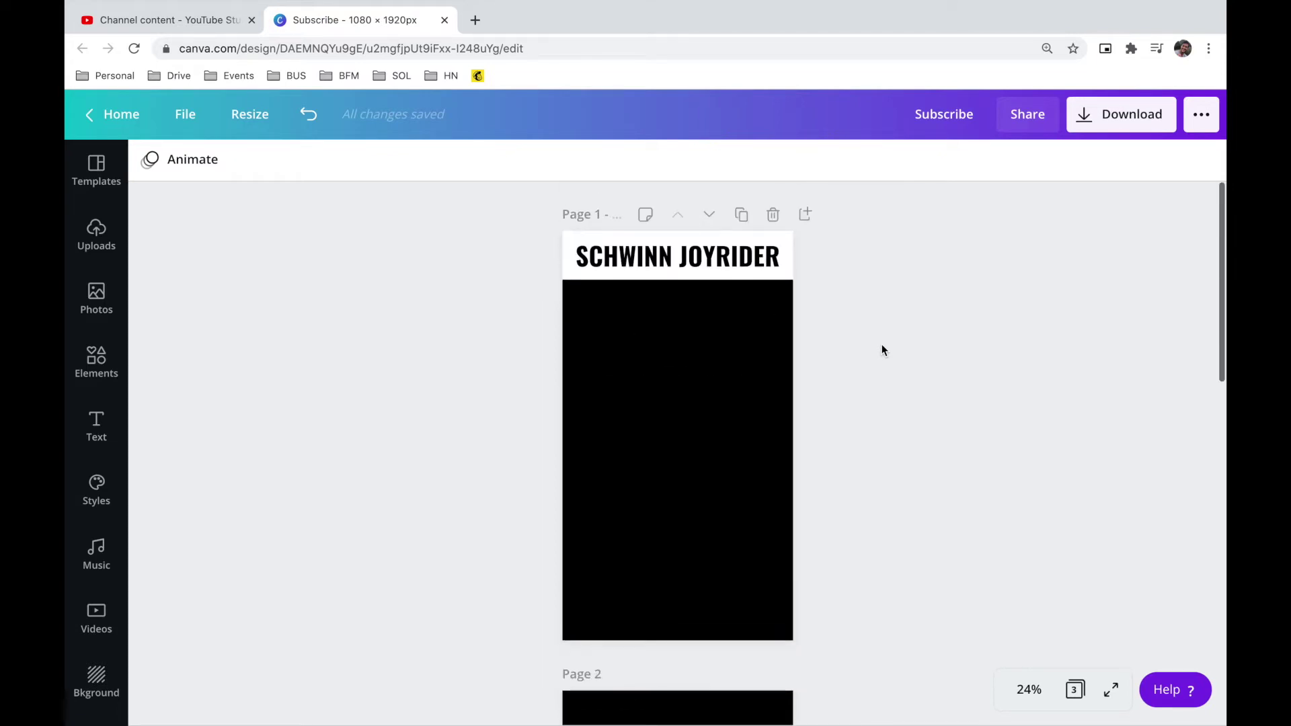
pyautogui.scroll(-15, 882, 350)
pyautogui.scroll(15, 882, 350)
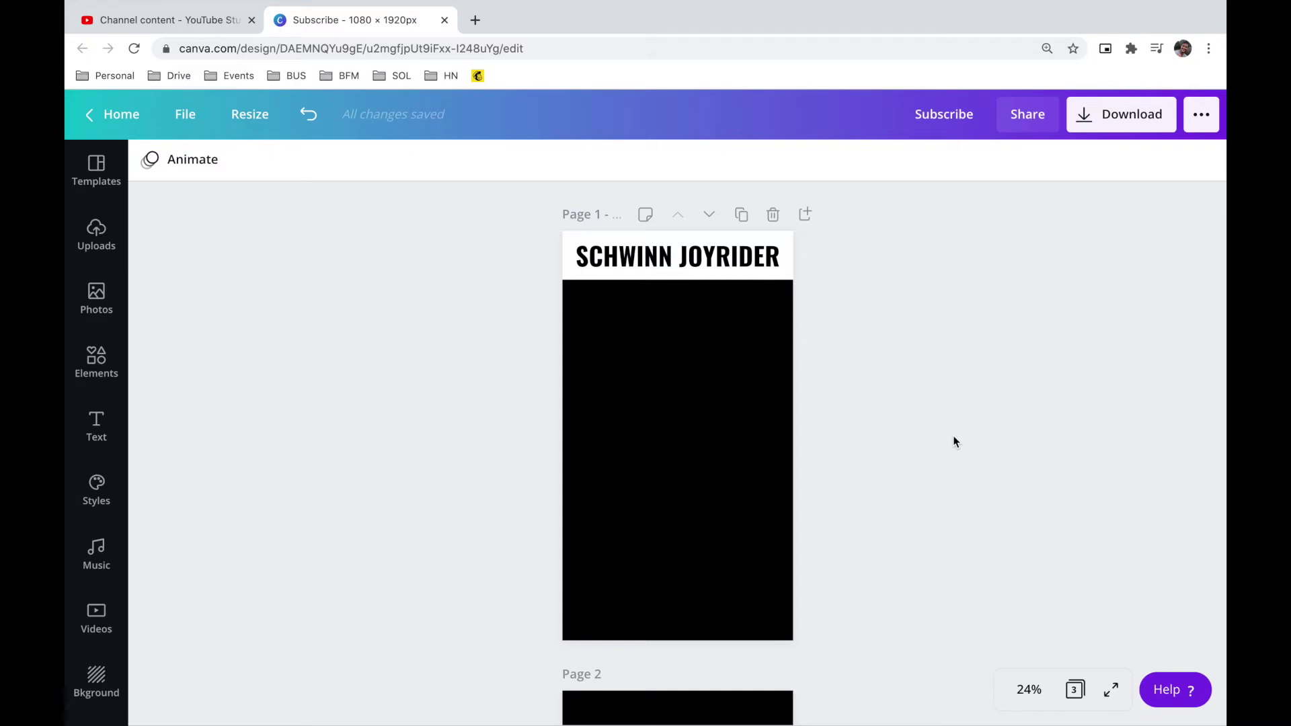
pyautogui.scroll(-15, 953, 441)
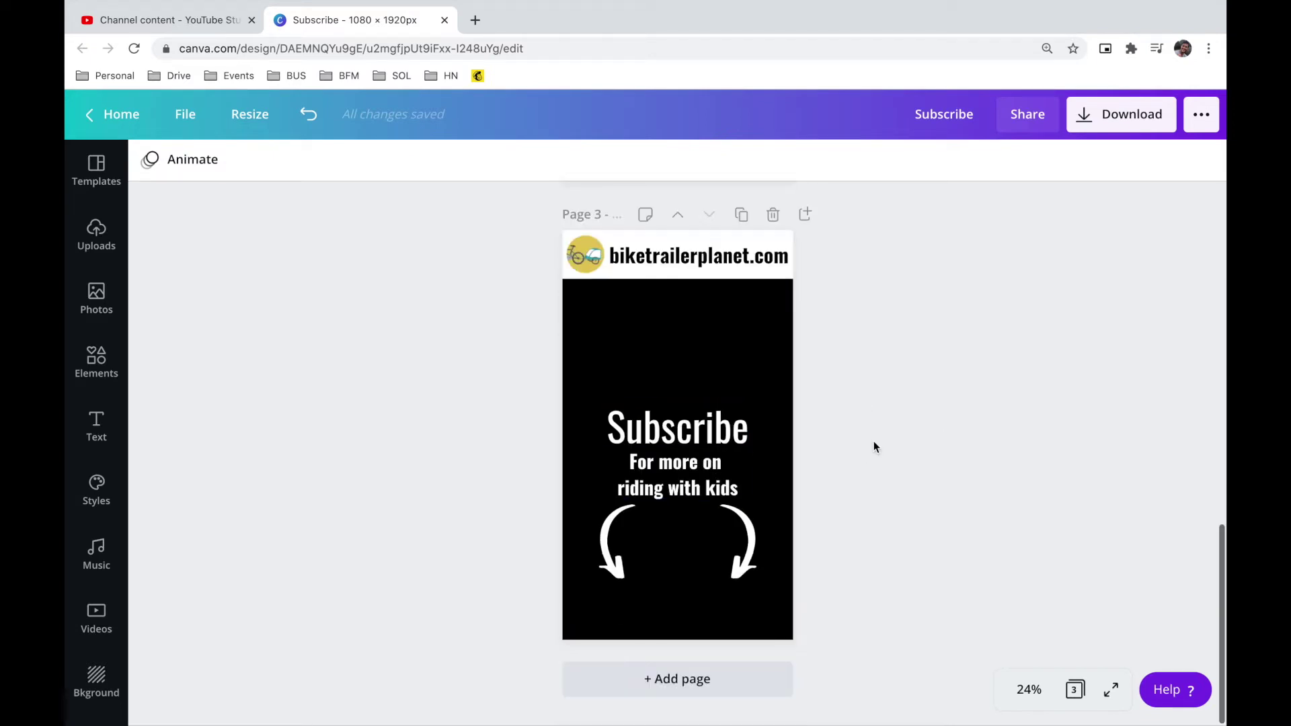
pyautogui.click(1201, 114)
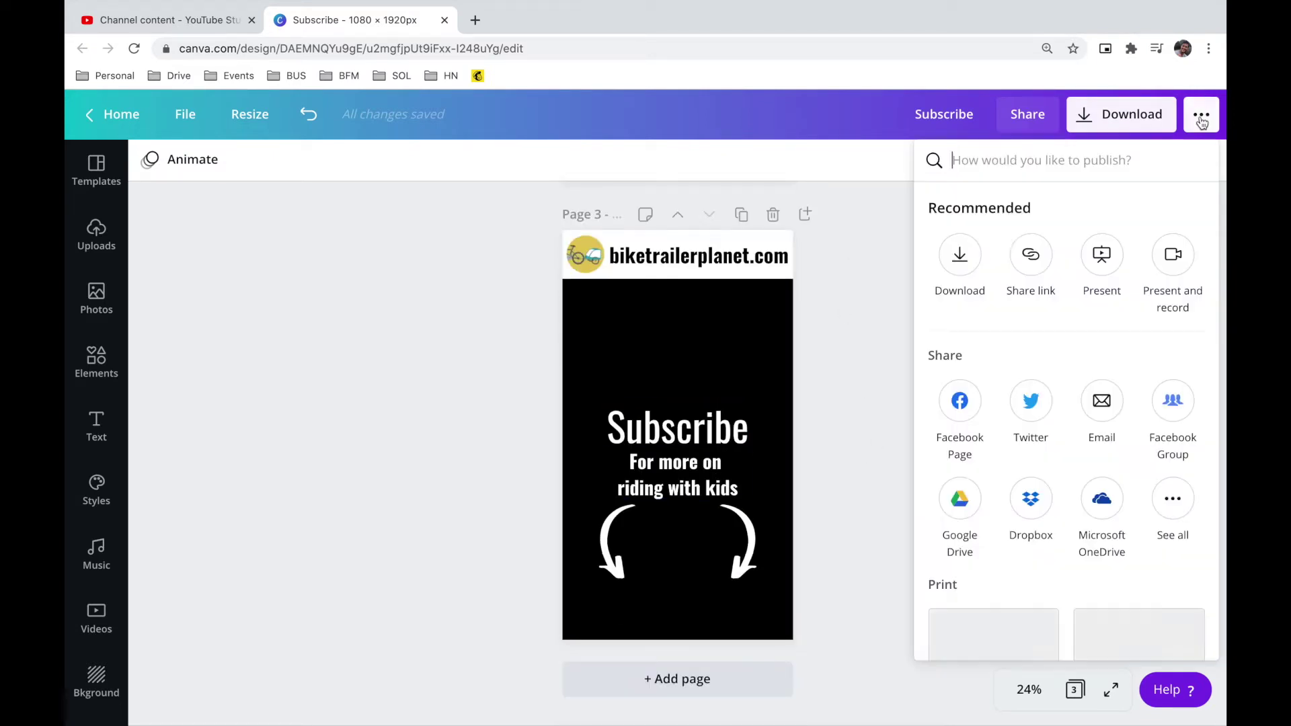
pyautogui.click(1132, 114)
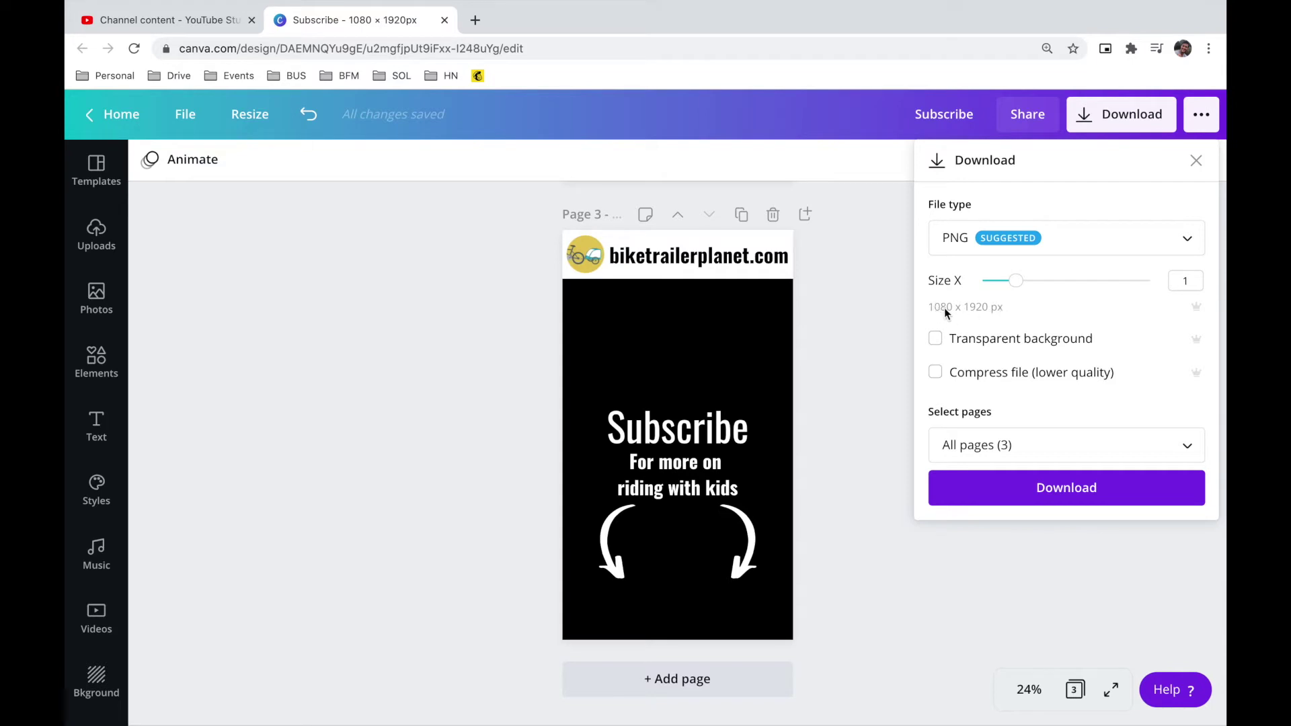
pyautogui.click(861, 305)
pyautogui.hotkey('ctrl', 'Left')
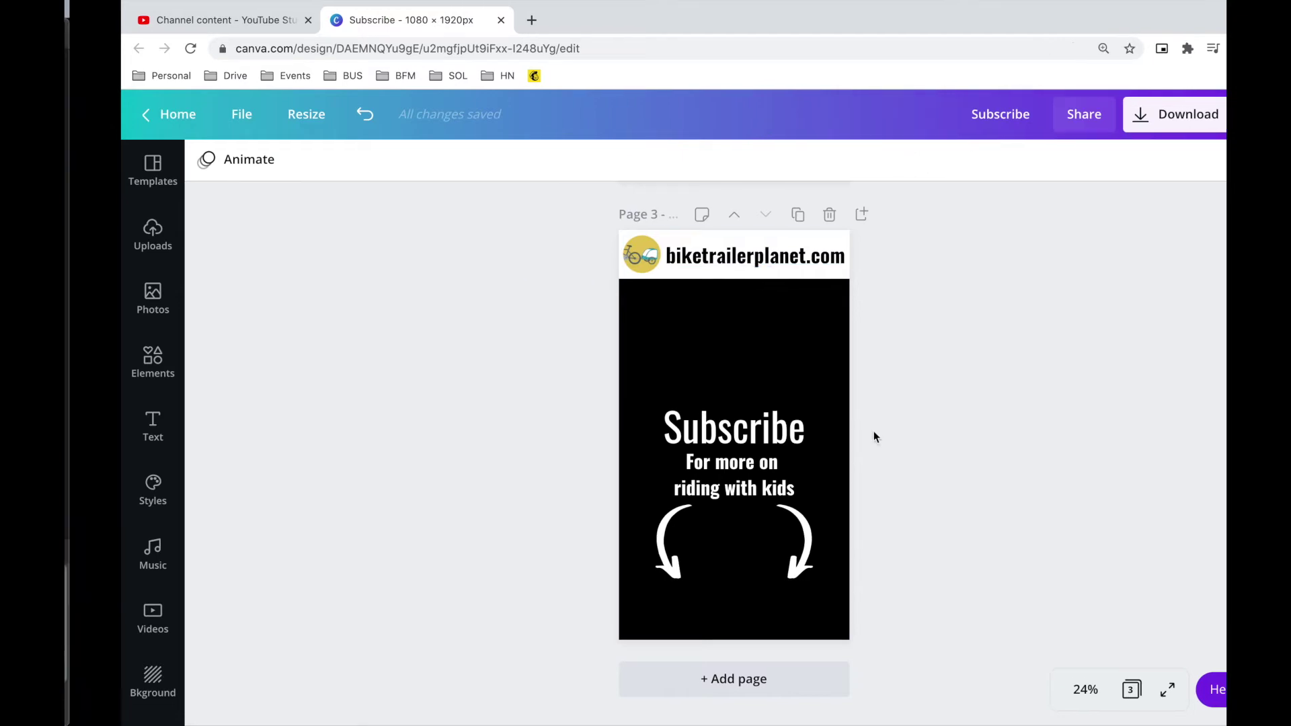
# - Play the Subscribe end card with biketrailerplanet.com over the movie's final clip
pyautogui.hscroll(5, 606, 617)
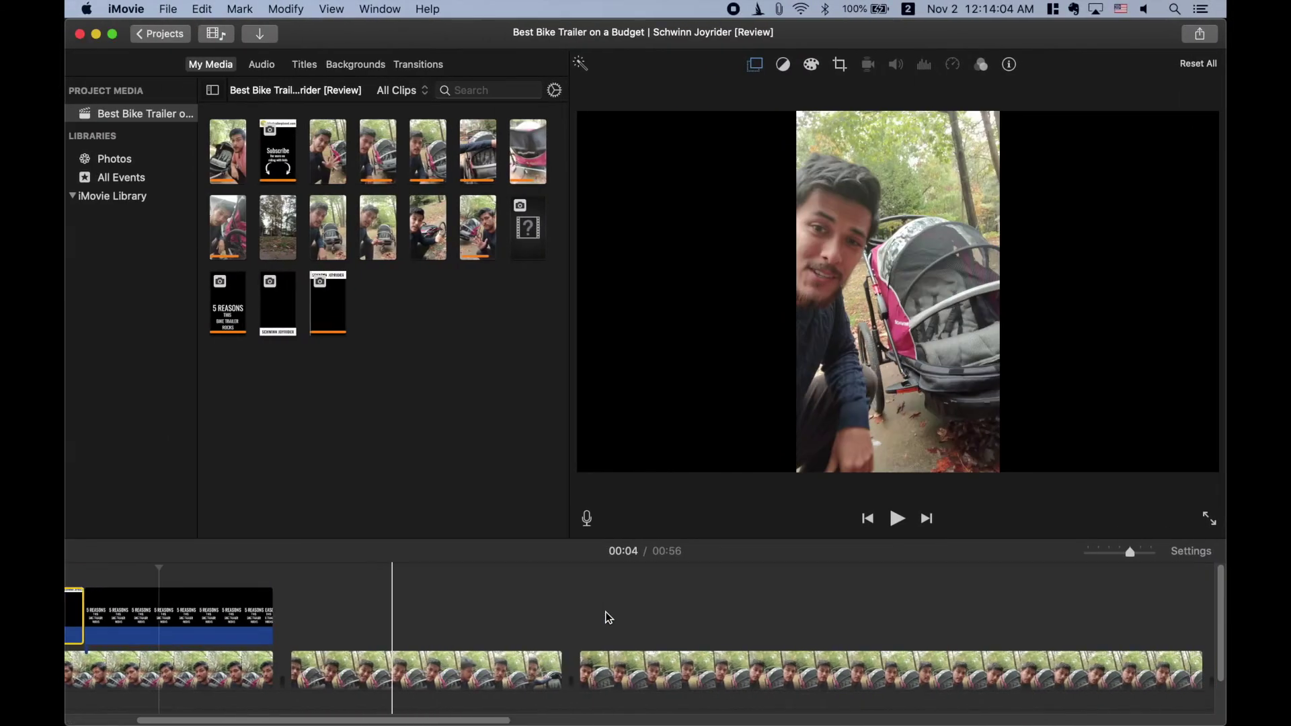
pyautogui.hscroll(15, 608, 617)
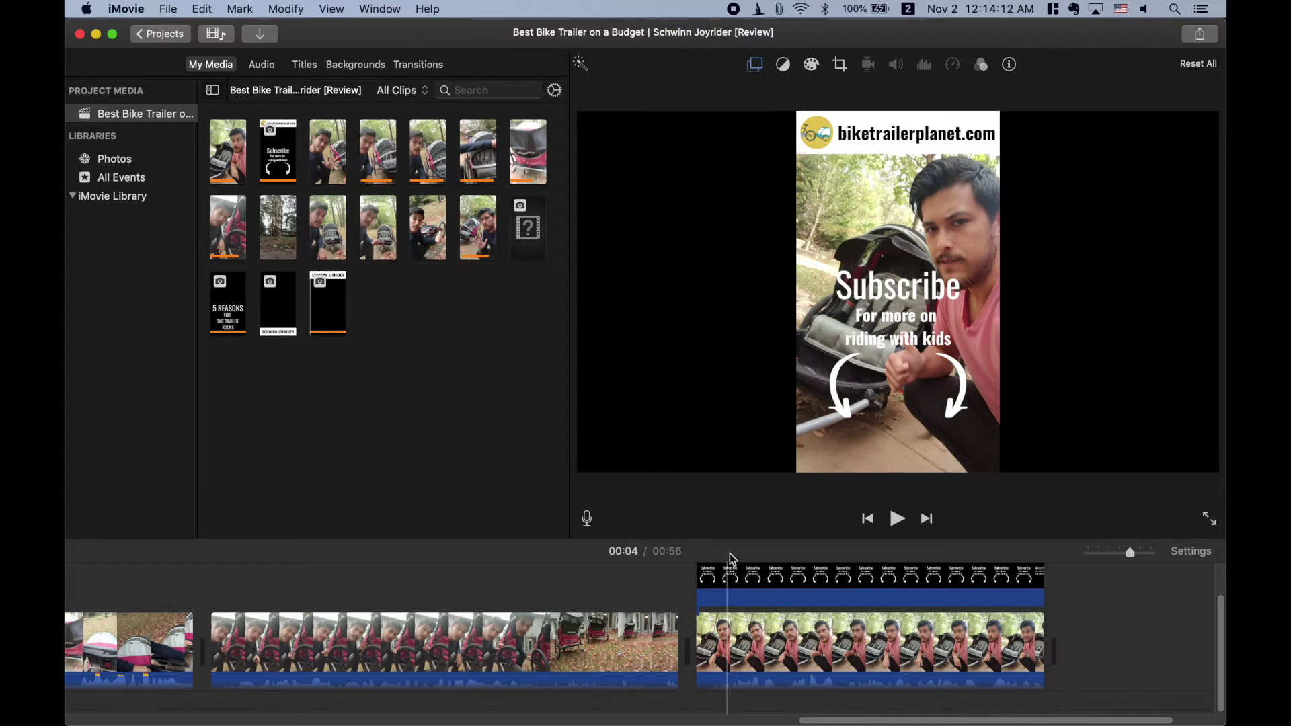
pyautogui.click(758, 582)
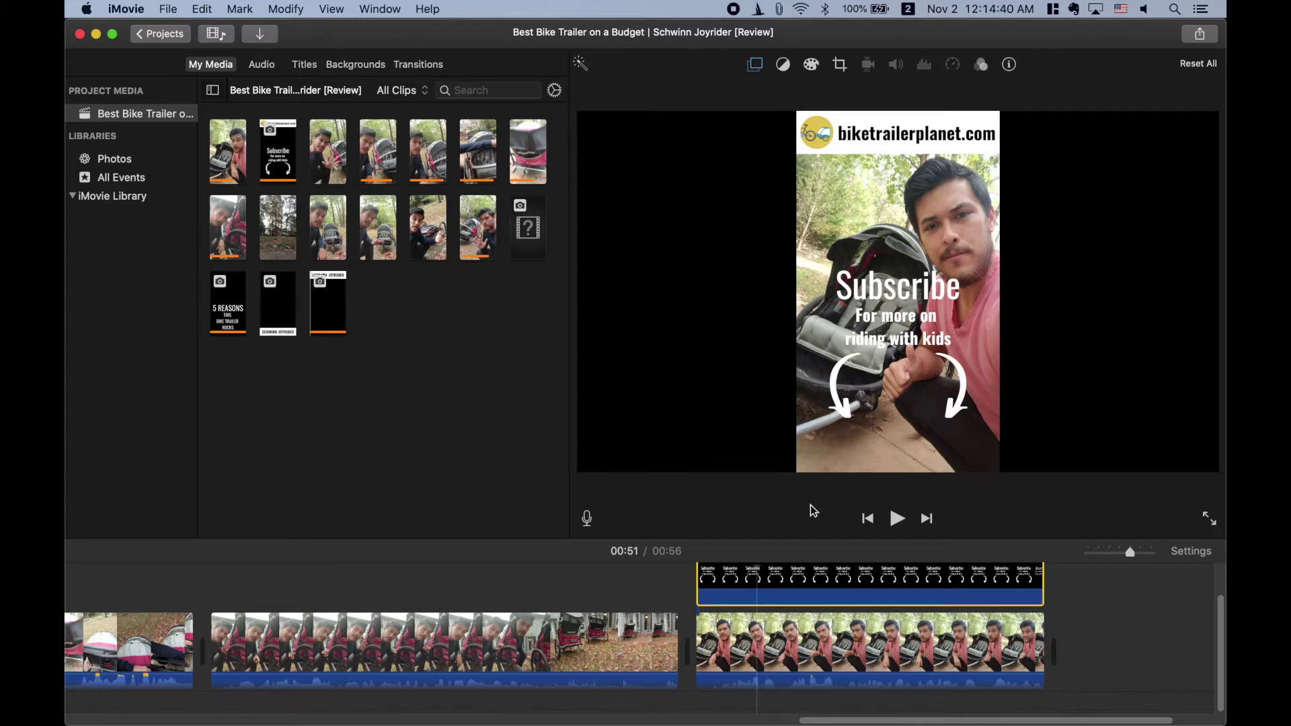
pyautogui.press('space')
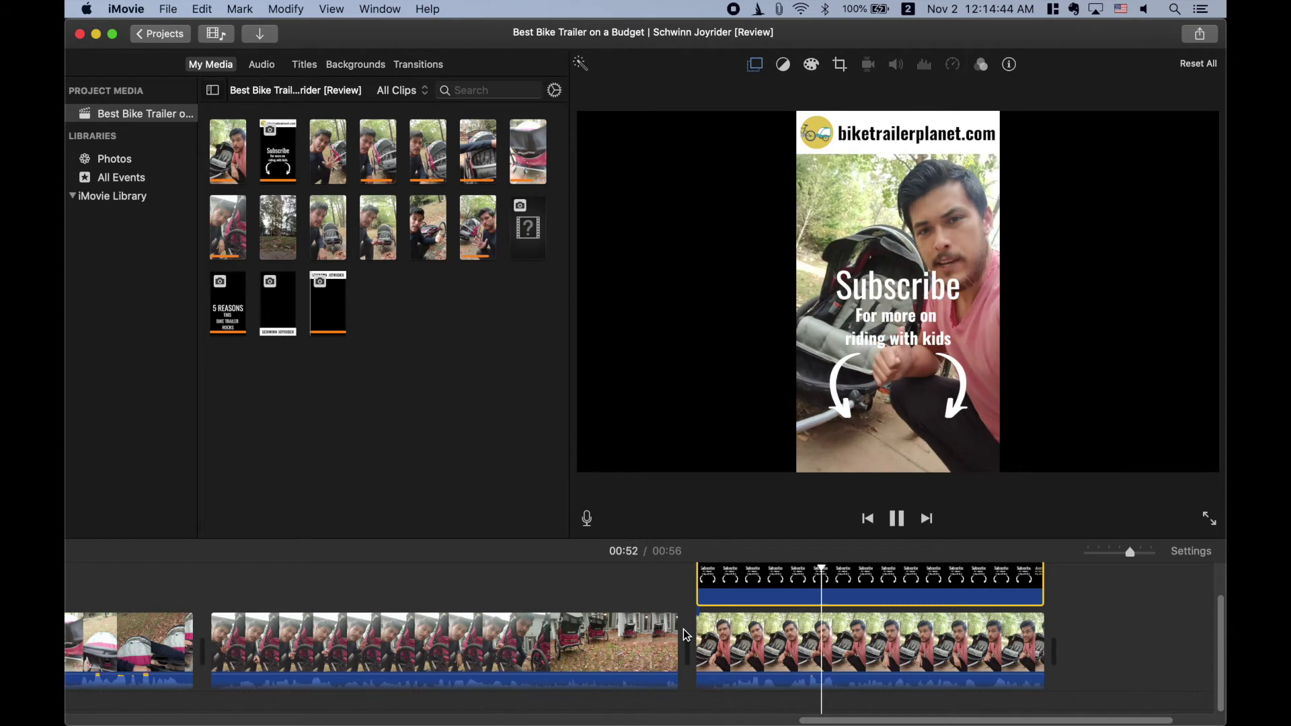
pyautogui.press('space')
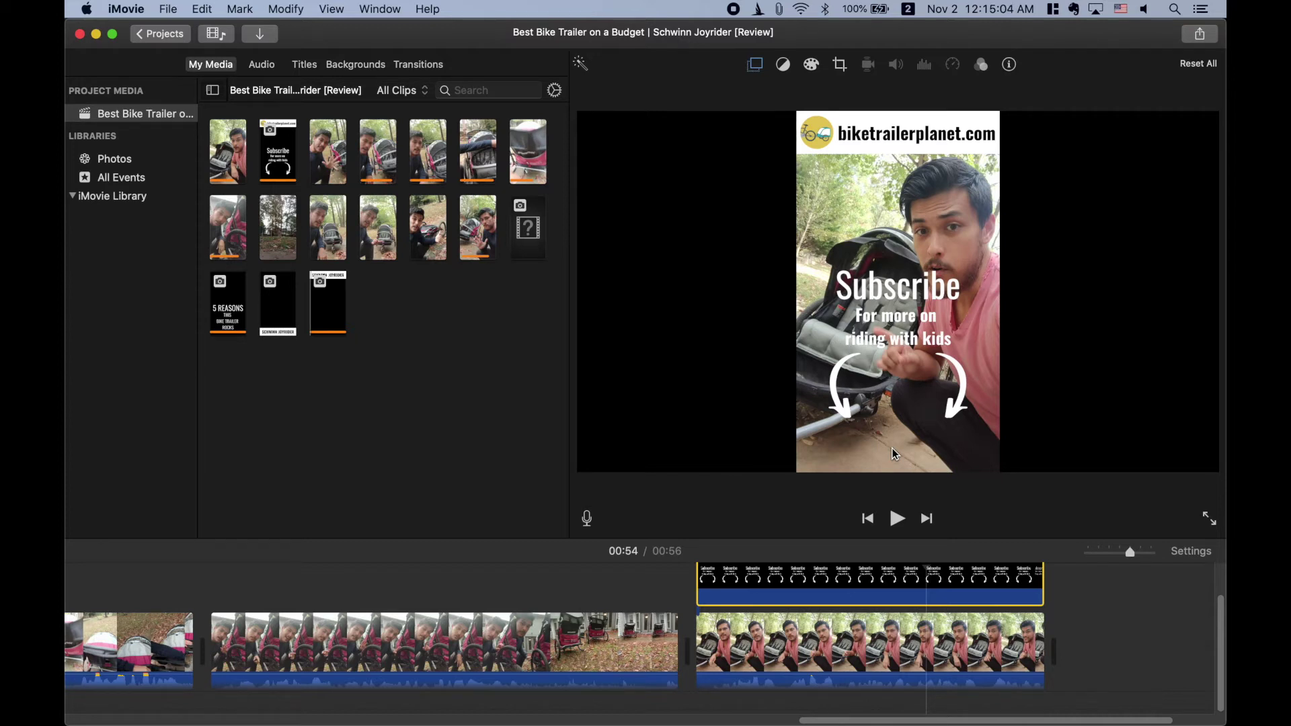
# - Place the Subscribe image from My Media as a connected clip above the middle trailer clip
pyautogui.click(778, 600)
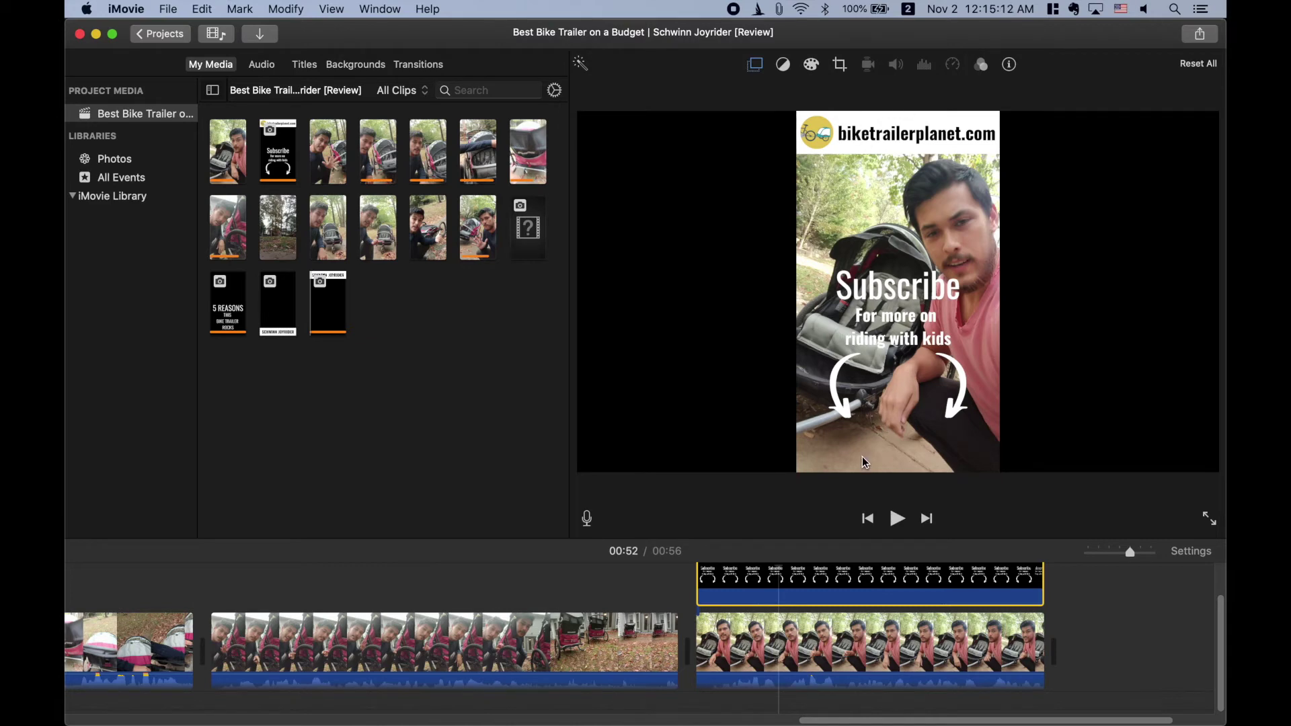
pyautogui.hscroll(-2, 814, 632)
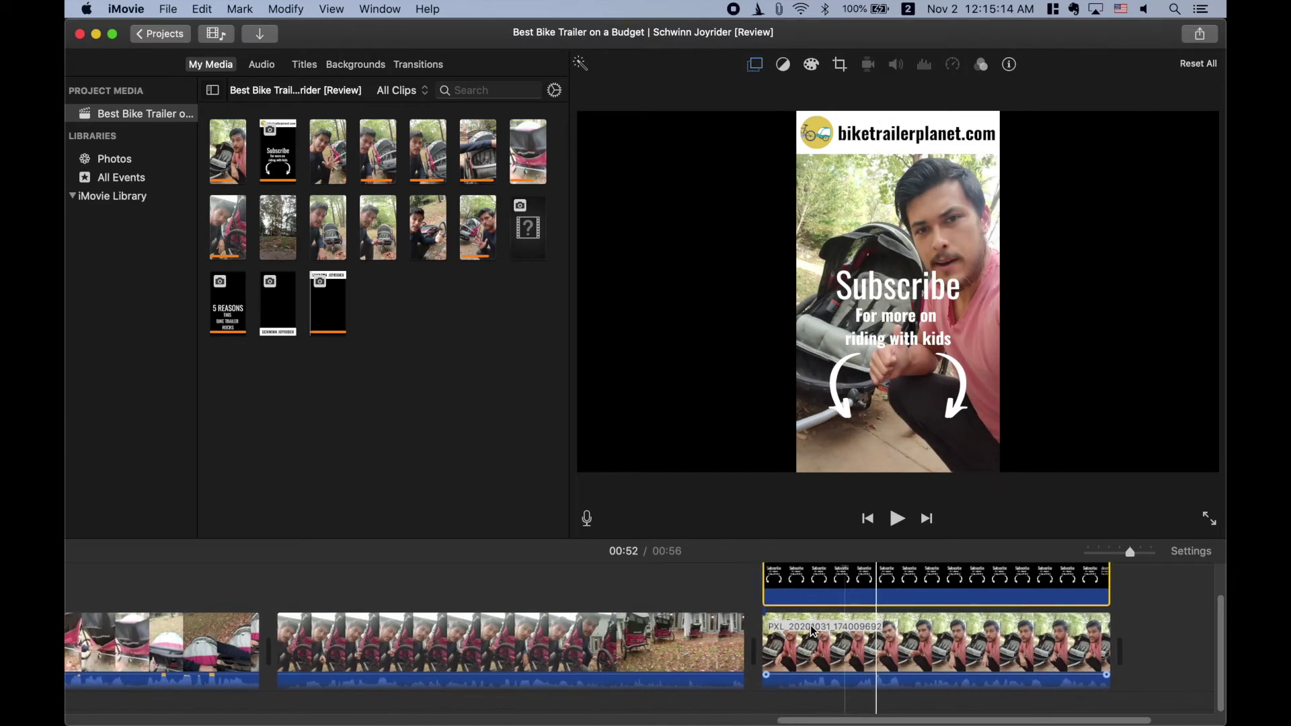
pyautogui.hscroll(-3, 814, 632)
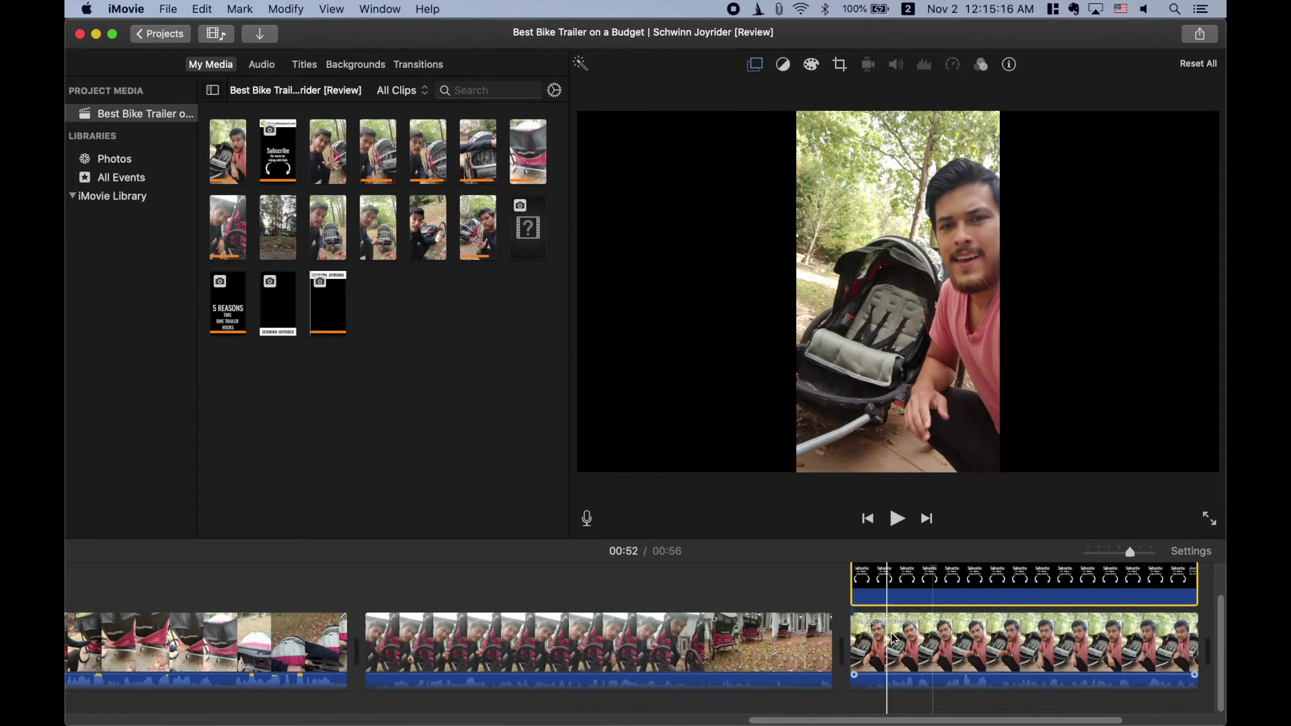
pyautogui.scroll(2, 901, 597)
pyautogui.hscroll(2, 901, 597)
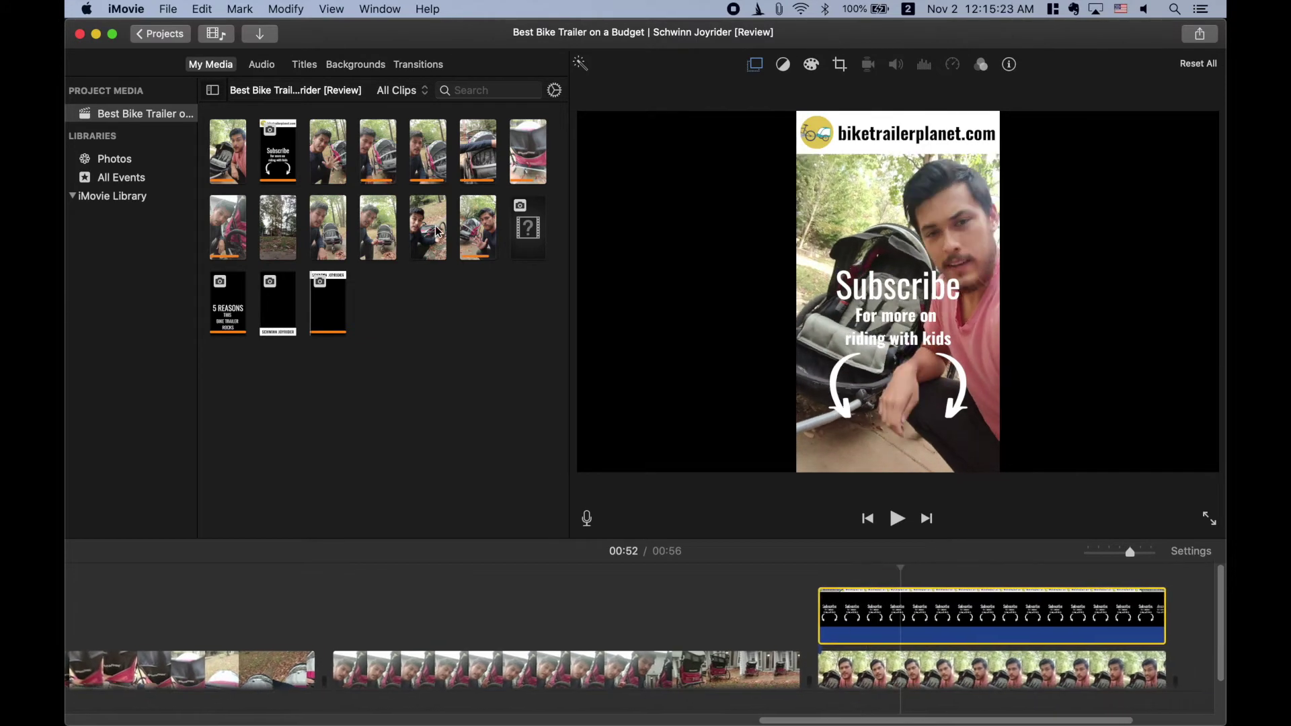
pyautogui.click(432, 336)
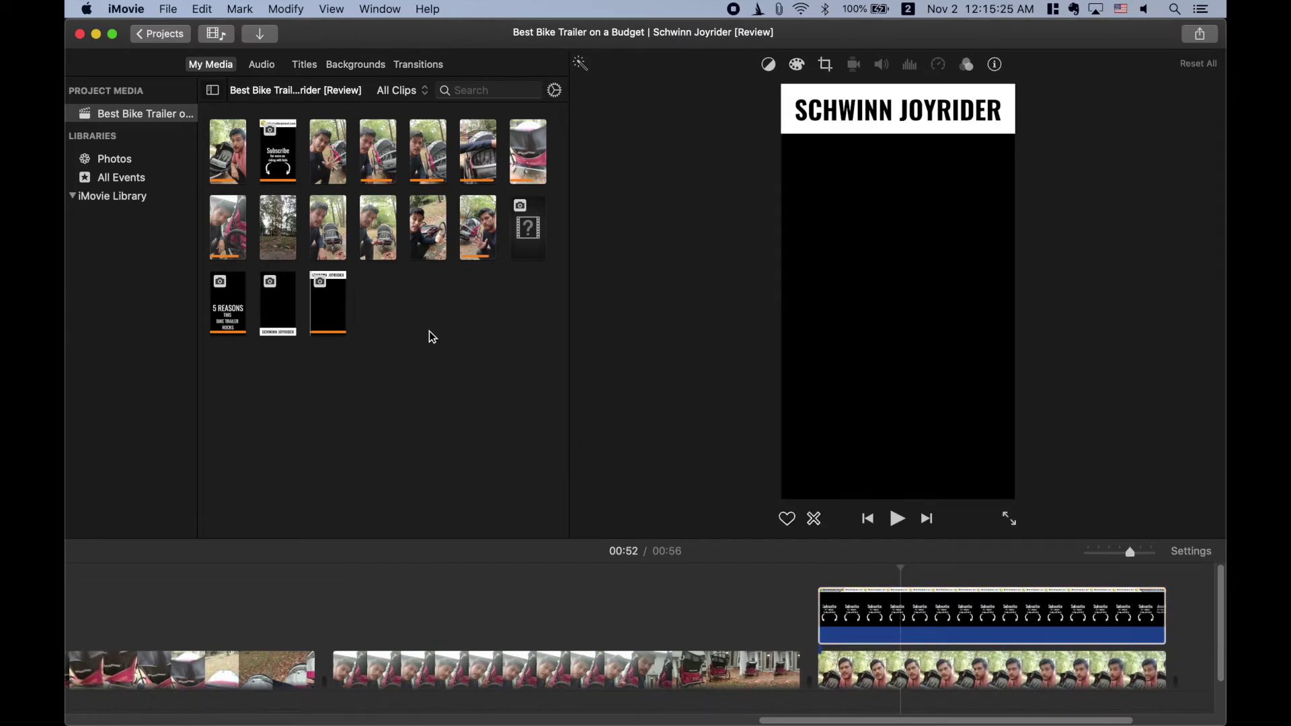
pyautogui.click(267, 160)
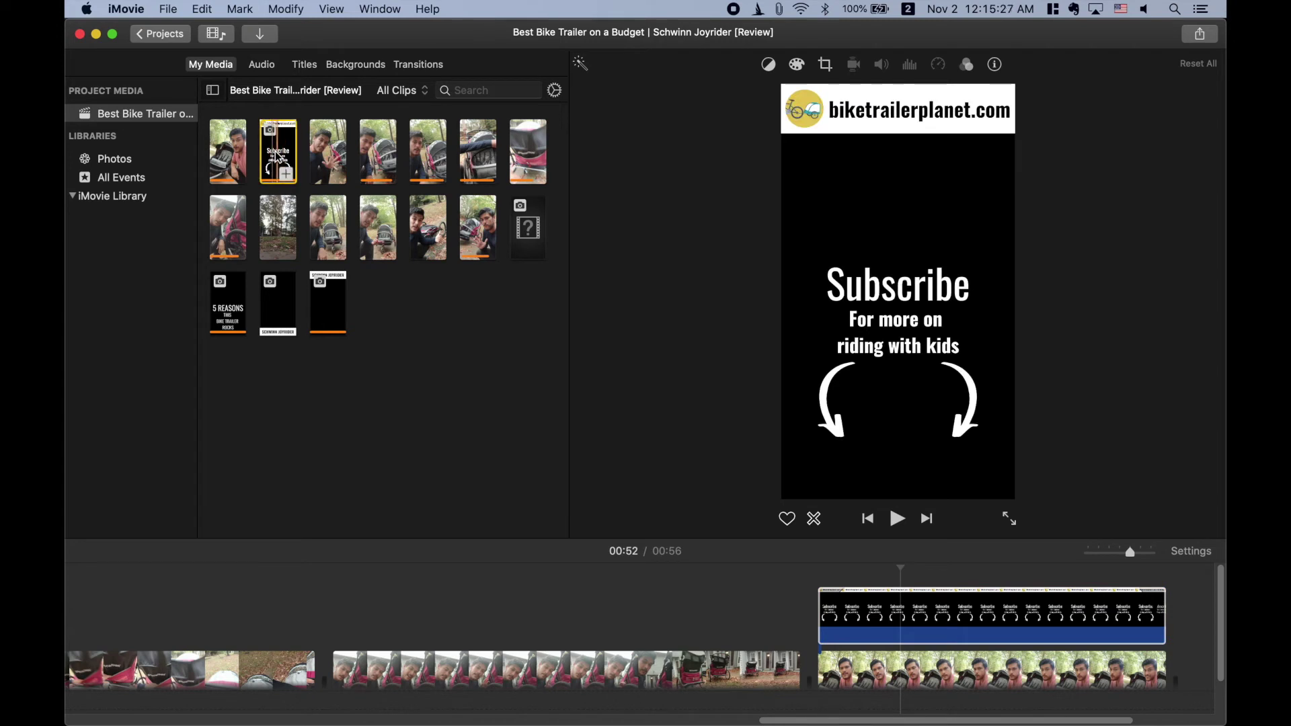
pyautogui.moveTo(278, 156); pyautogui.dragTo(336, 622)
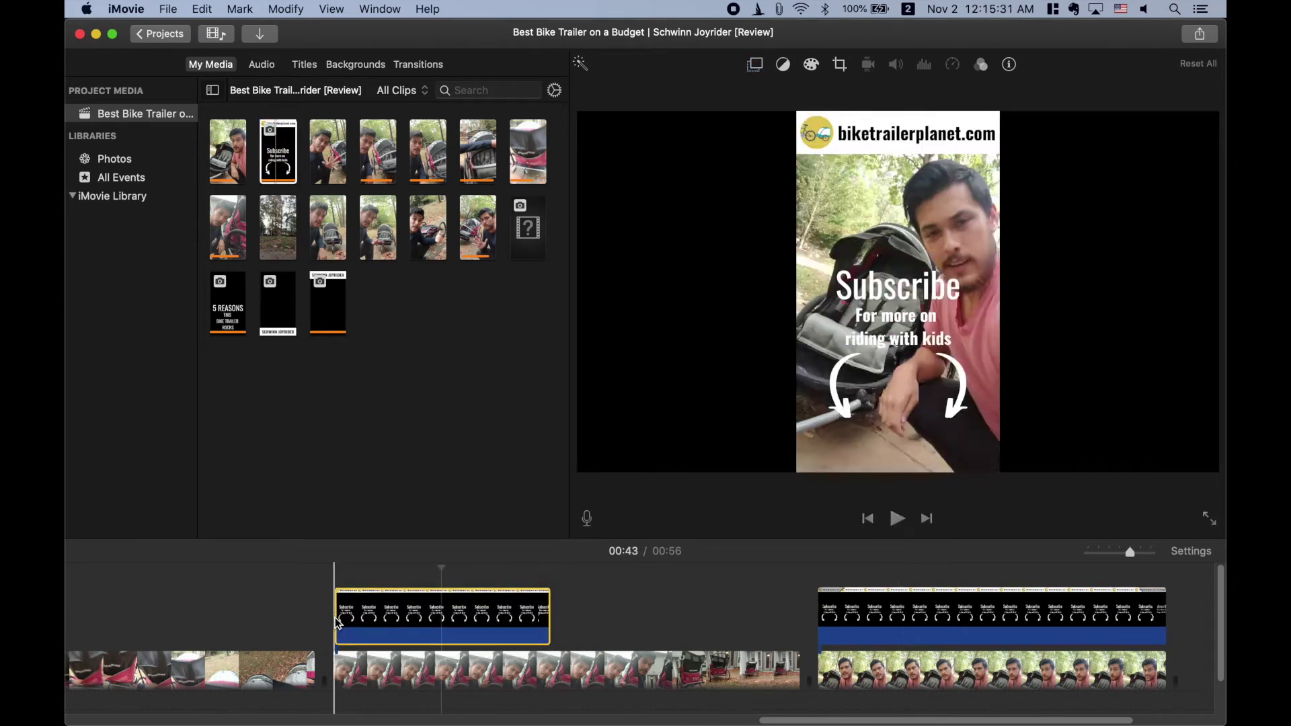
pyautogui.scroll(-3, 377, 619)
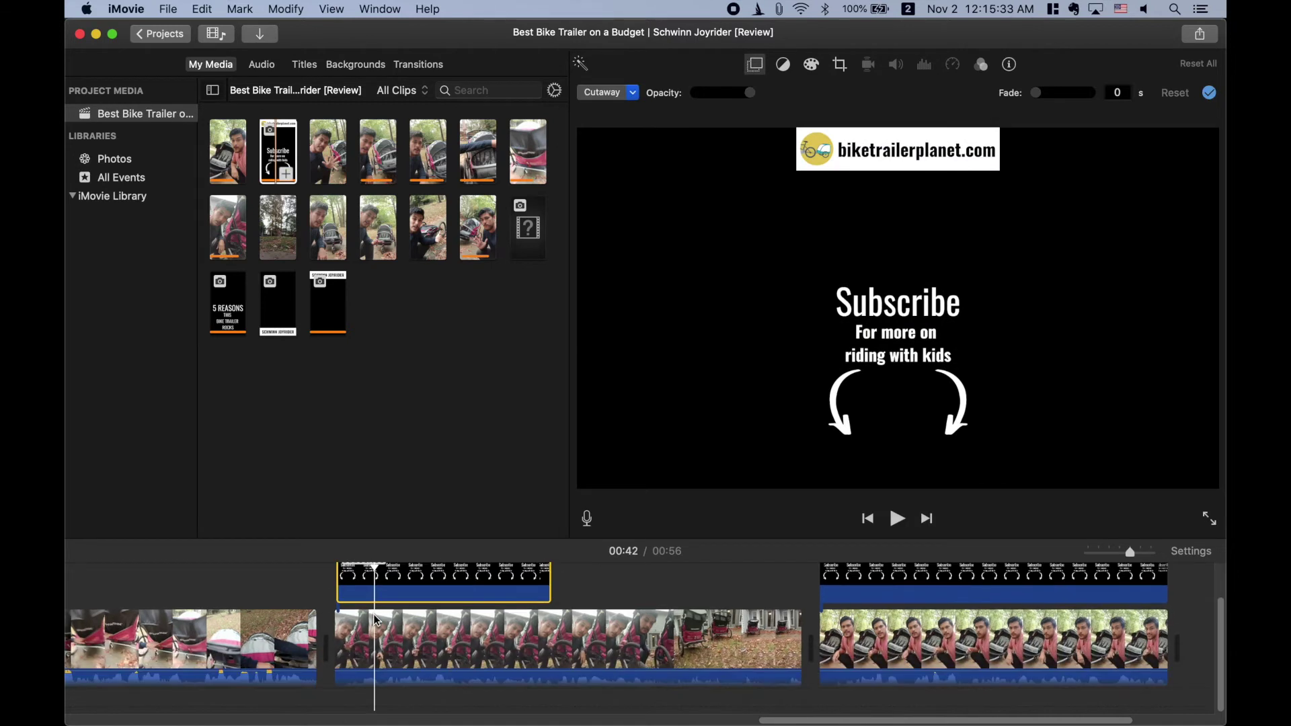
pyautogui.scroll(2, 398, 602)
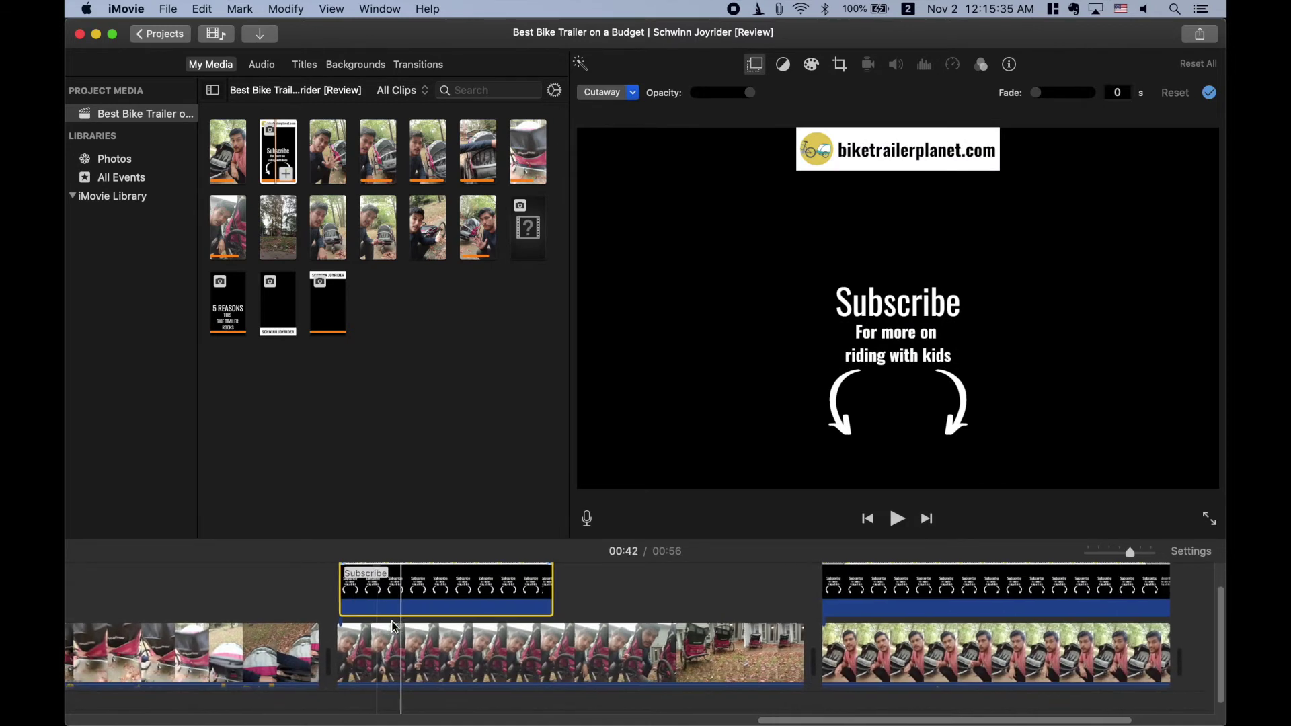
pyautogui.scroll(-2, 400, 598)
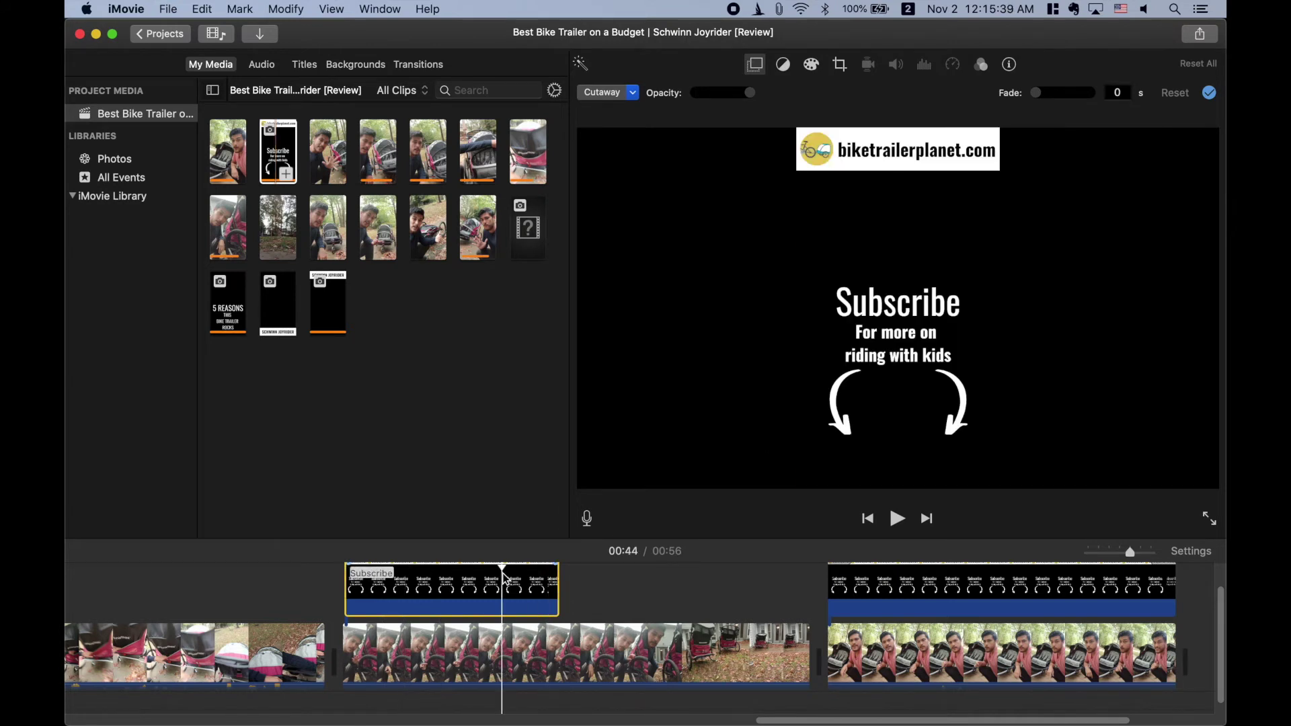
# - Make the Subscribe overlay Picture in Picture and enlarge the inset to fill the vertical frame
pyautogui.click(632, 93)
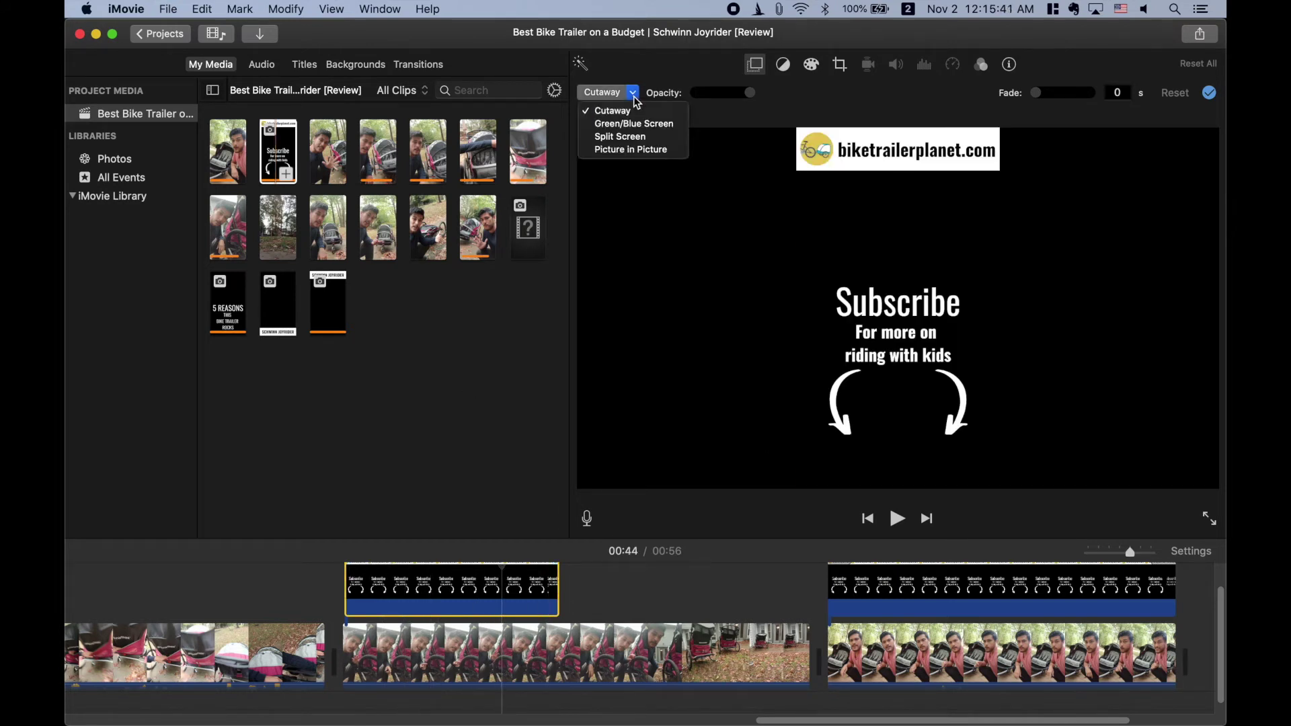
pyautogui.click(637, 149)
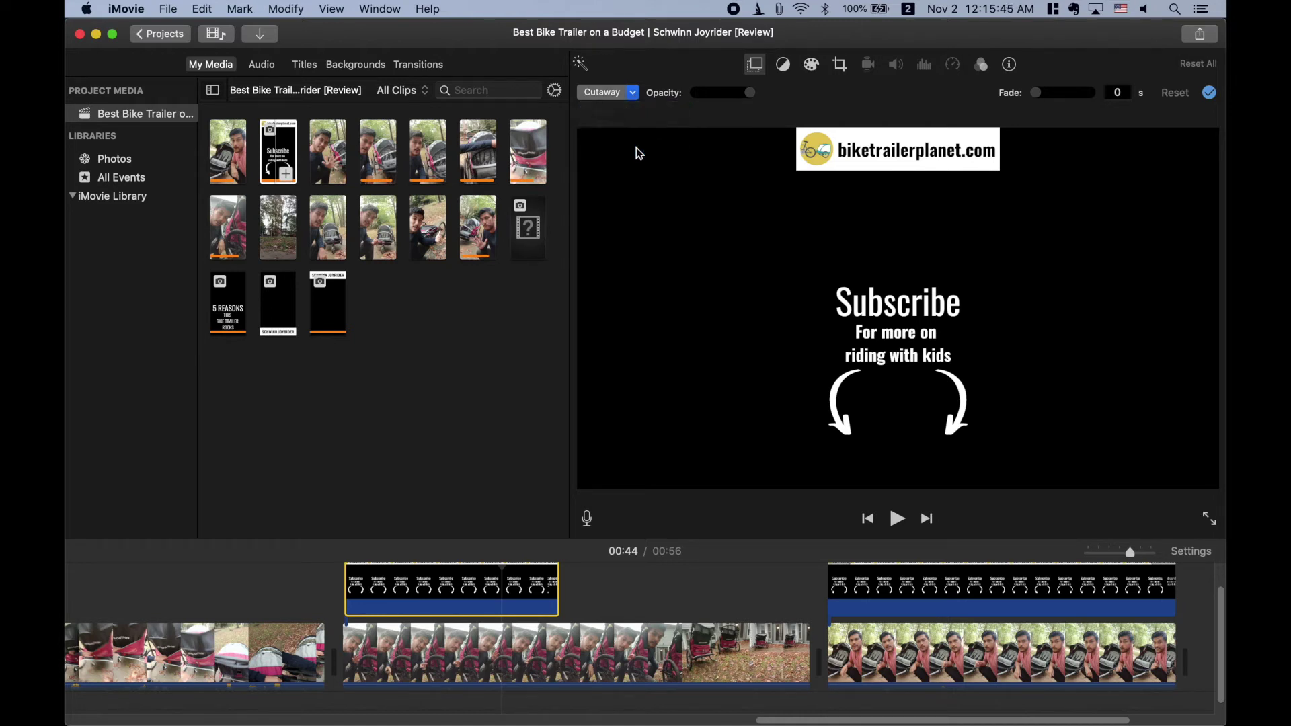
pyautogui.moveTo(1061, 232); pyautogui.dragTo(819, 457)
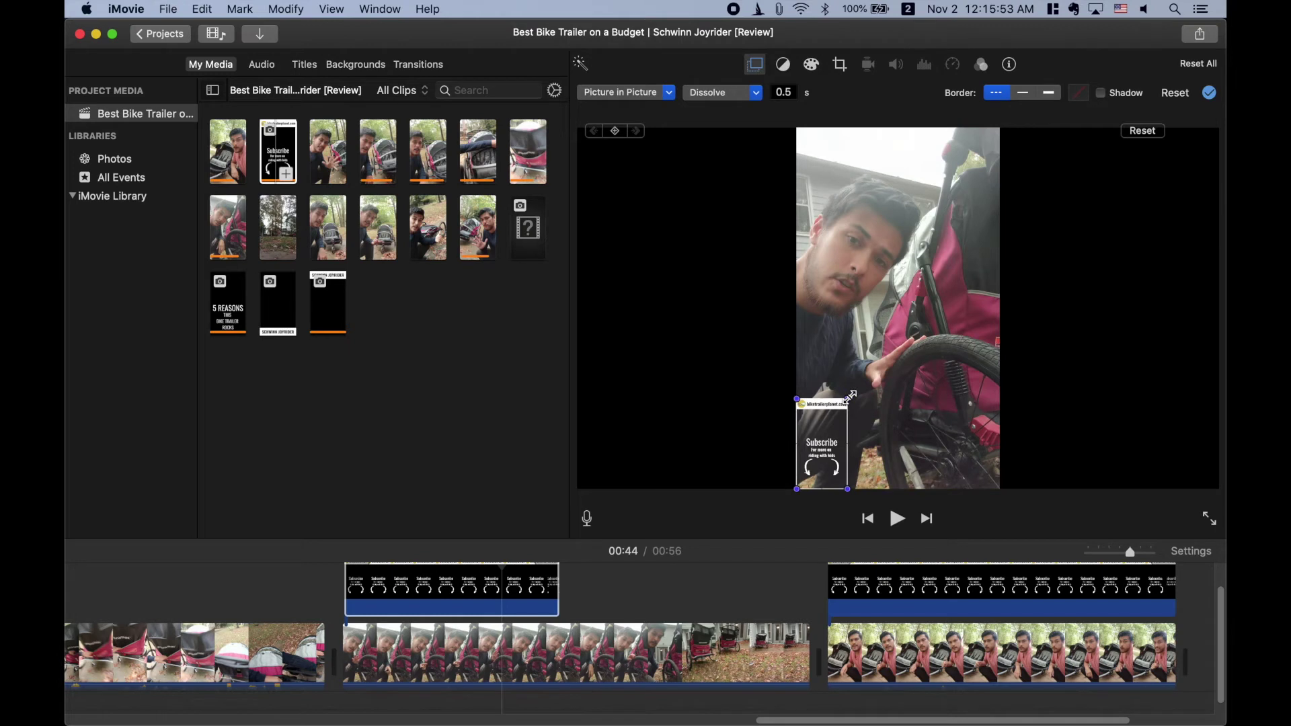
pyautogui.moveTo(850, 396); pyautogui.dragTo(987, 149)
pyautogui.moveTo(957, 196)
pyautogui.mouseDown()
pyautogui.moveTo(940, 193)
pyautogui.moveTo(953, 199)
pyautogui.mouseUp()
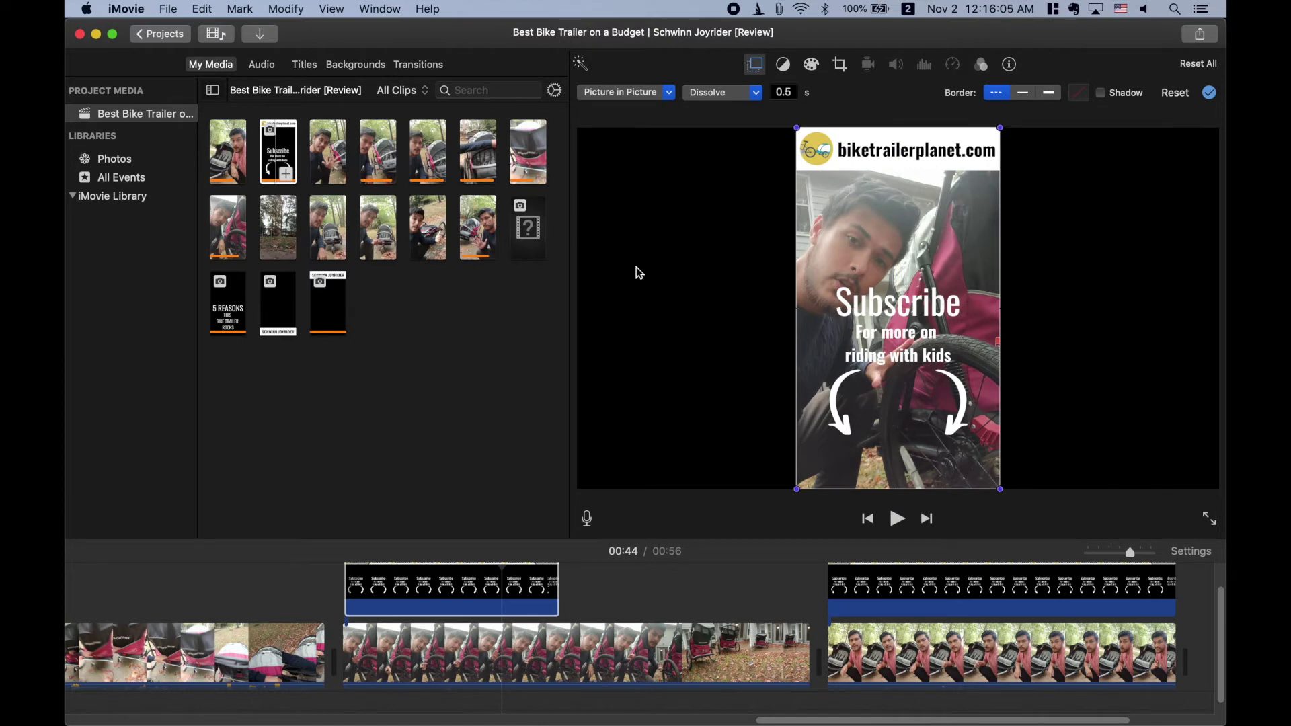
# - Preview the Subscribe overlay around 00:42 and bring up its picture-in-picture settings
pyautogui.click(659, 585)
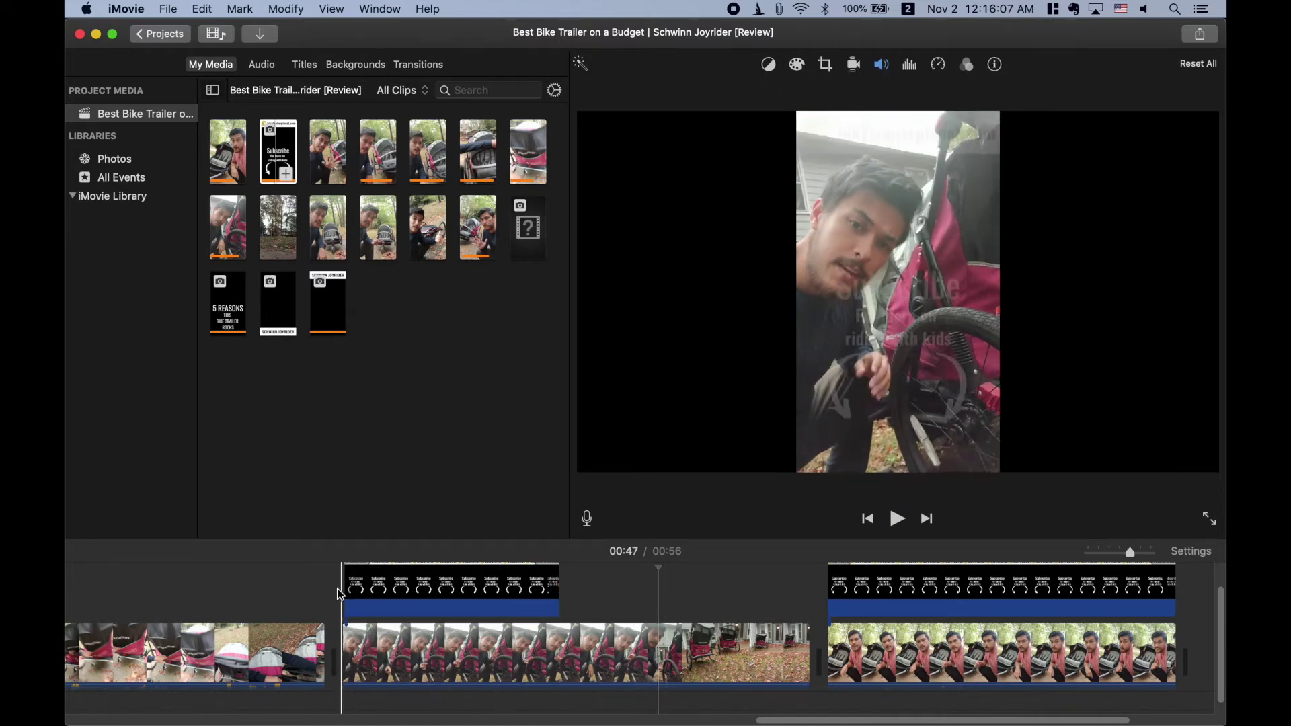
pyautogui.press('space')
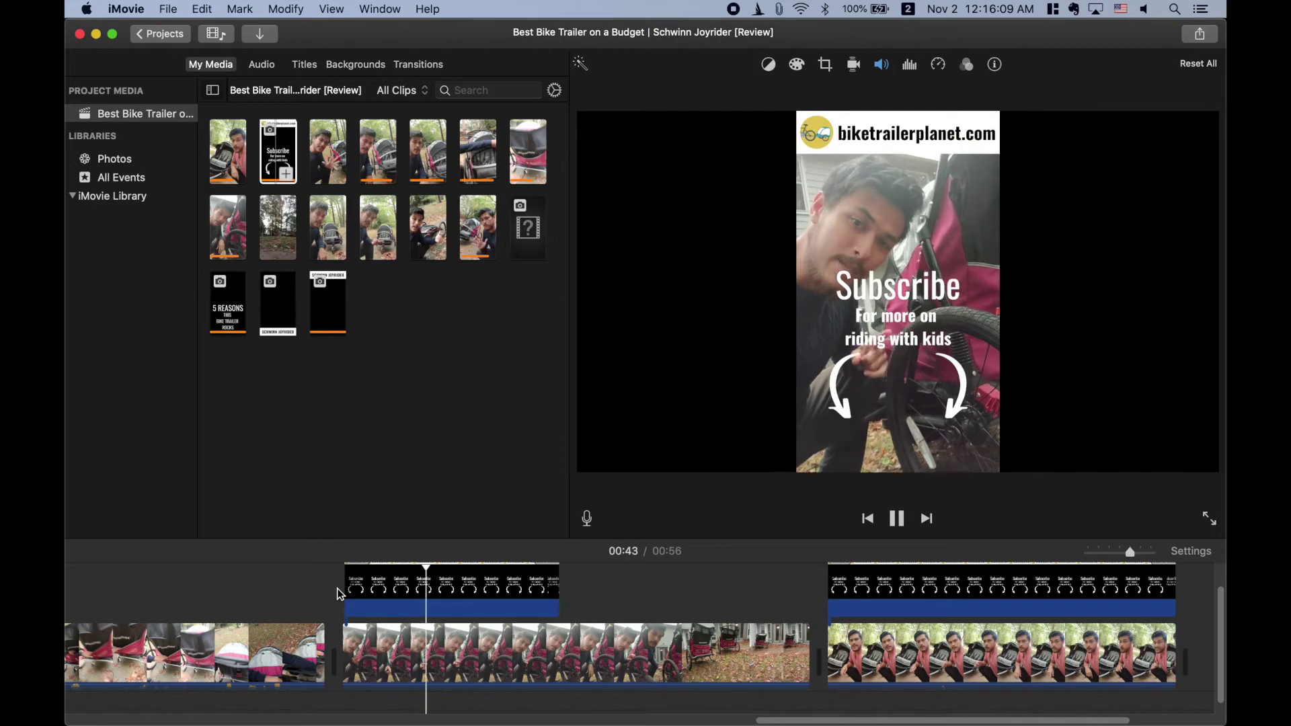
pyautogui.press('space')
pyautogui.click(432, 585)
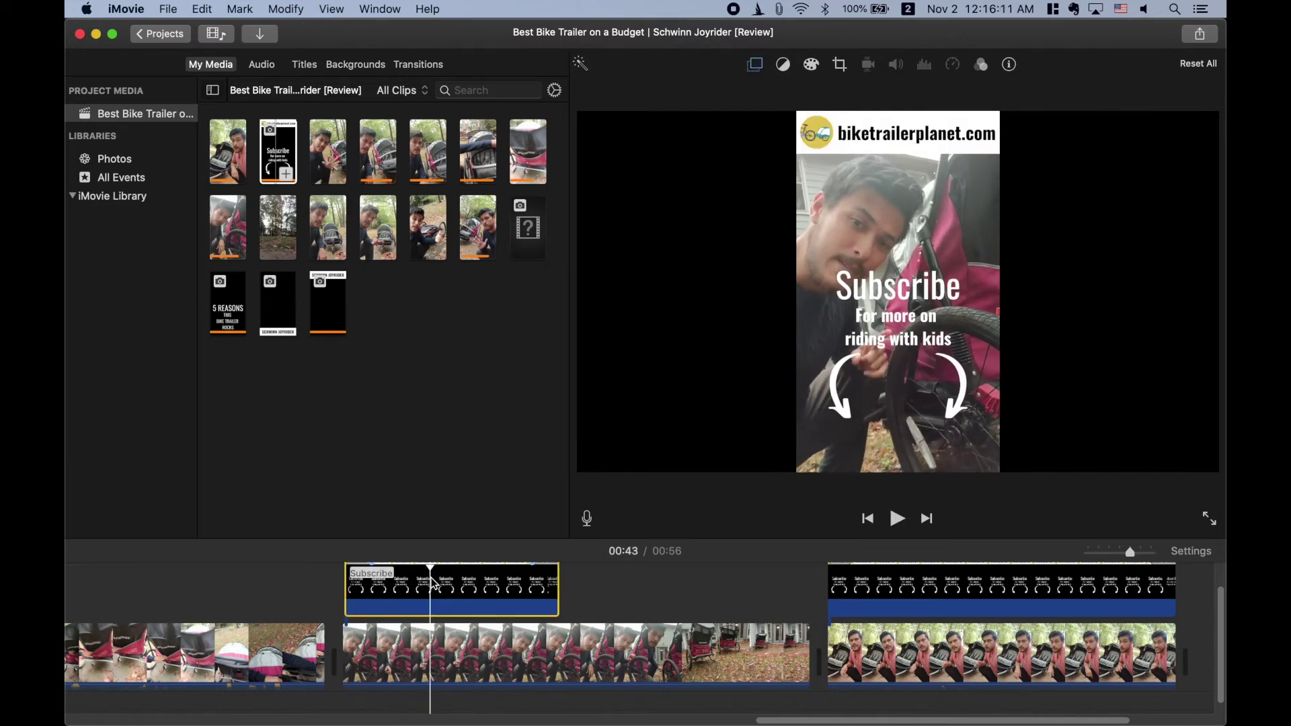
pyautogui.press('space')
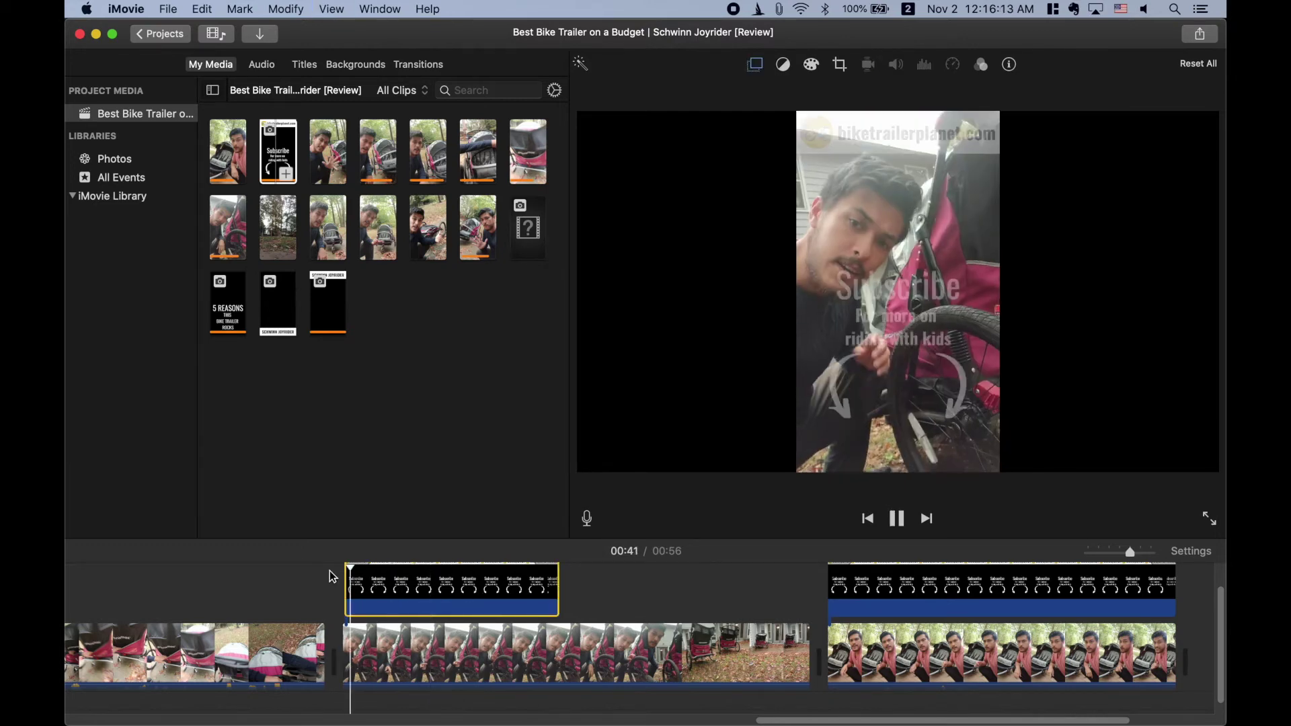
pyautogui.press('space')
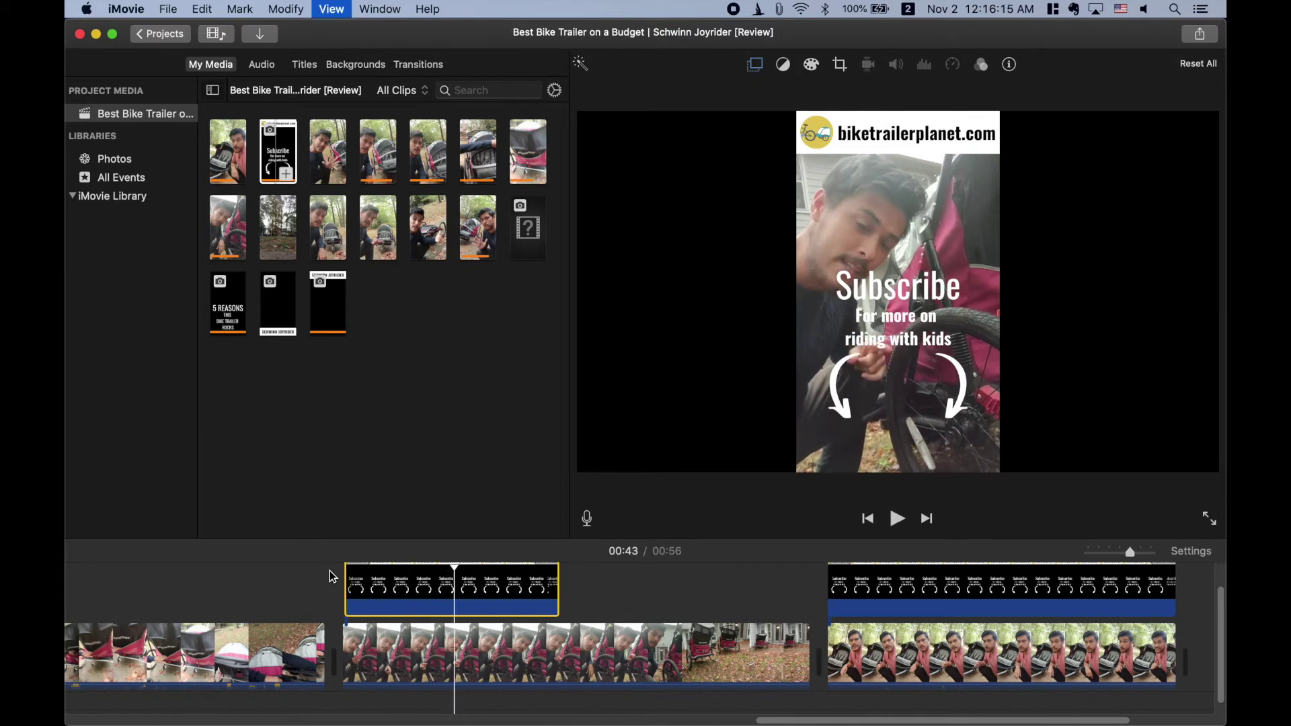
pyautogui.click(428, 567)
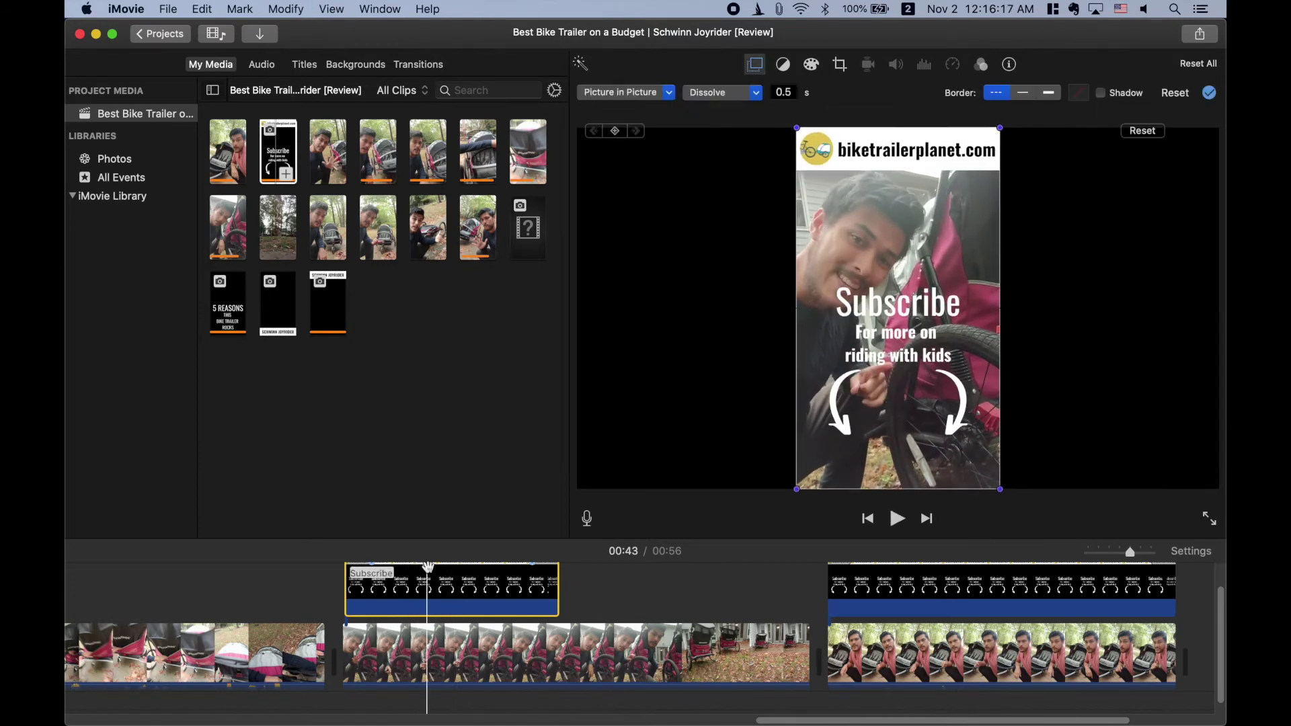
pyautogui.click(441, 572)
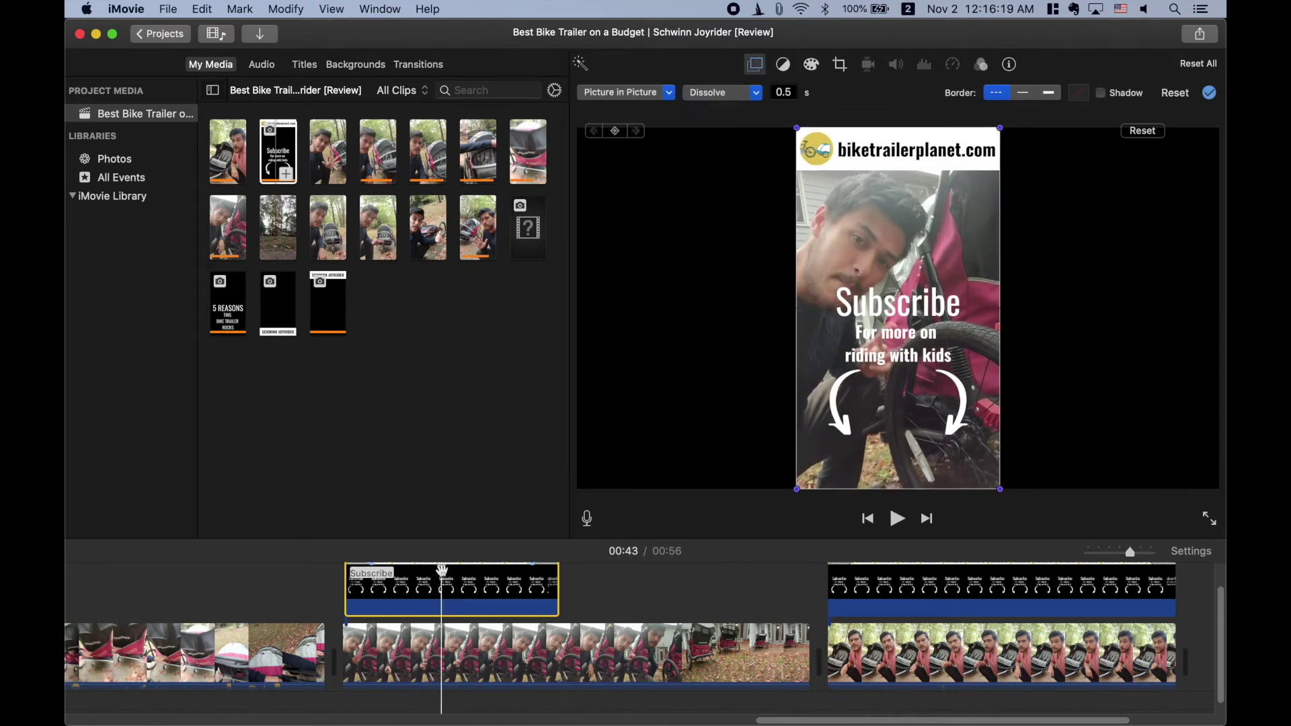
# - Set the overlay's dissolve duration to 0 s and replay it to confirm it appears instantly
pyautogui.click(776, 92)
pyautogui.write('0')
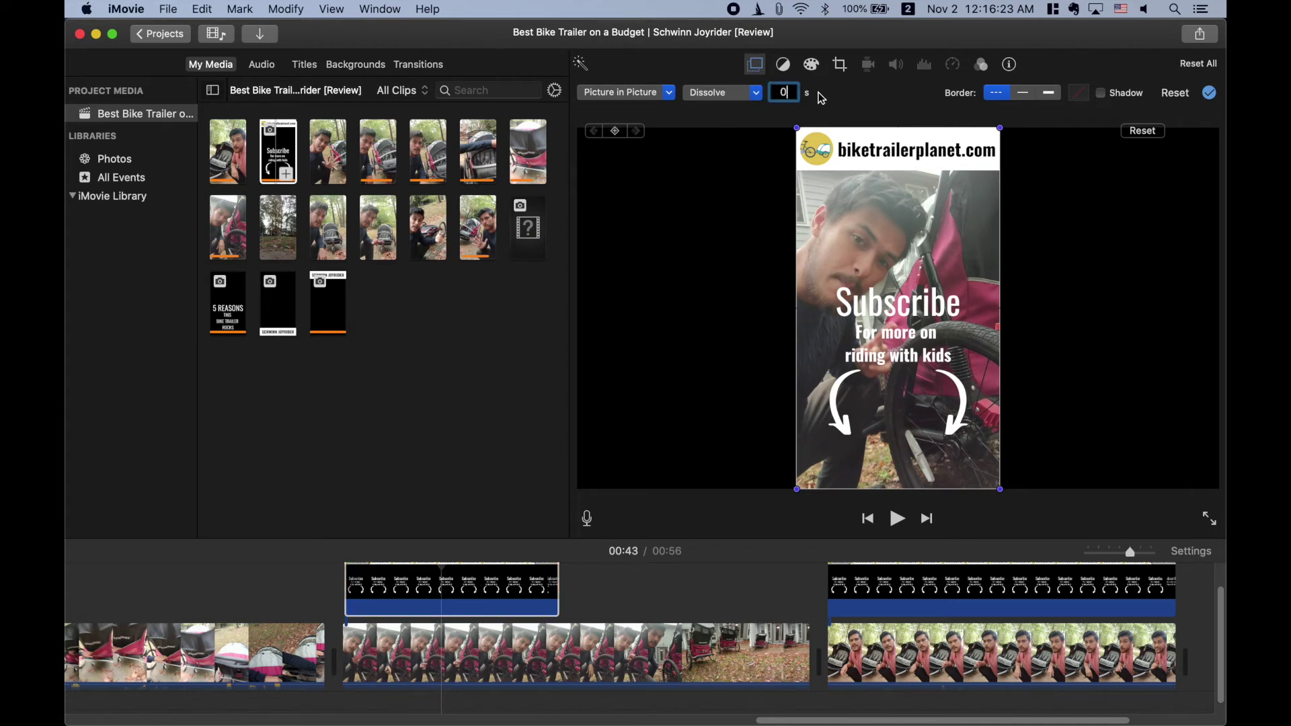
pyautogui.press('Return')
pyautogui.click(339, 571)
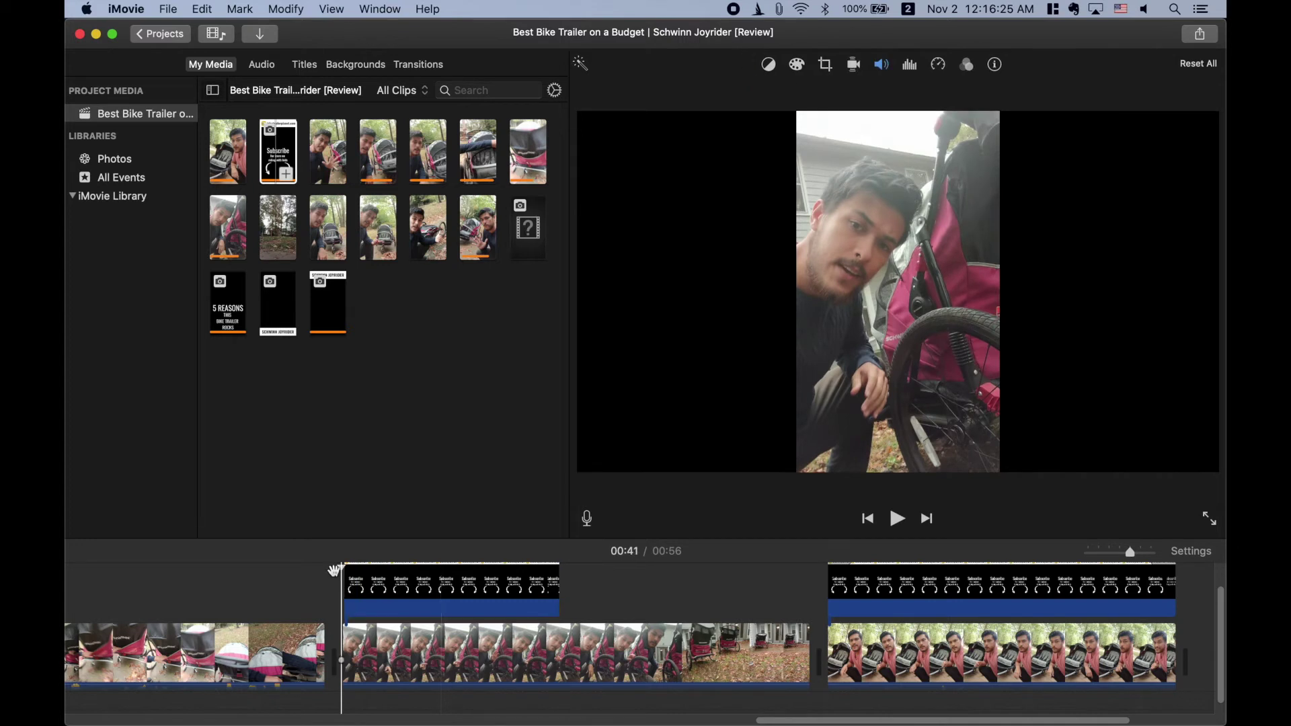
pyautogui.press('space')
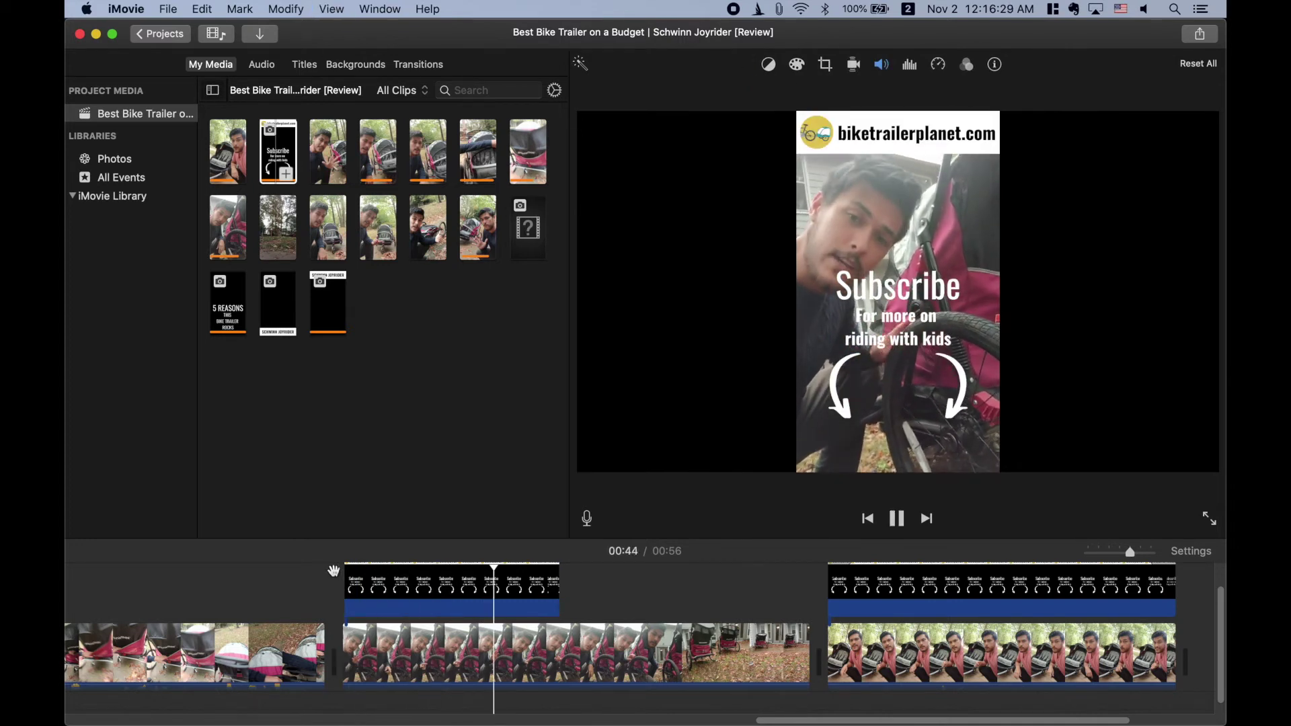
pyautogui.press('space')
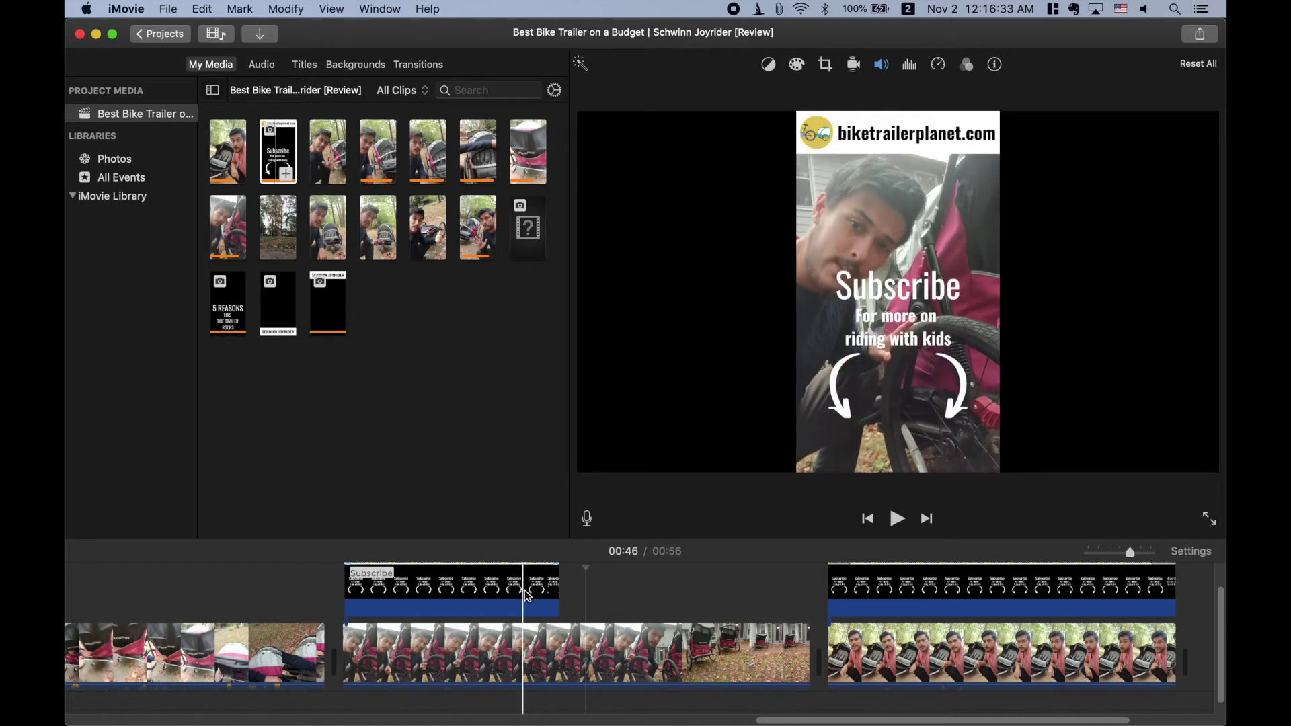
pyautogui.click(494, 591)
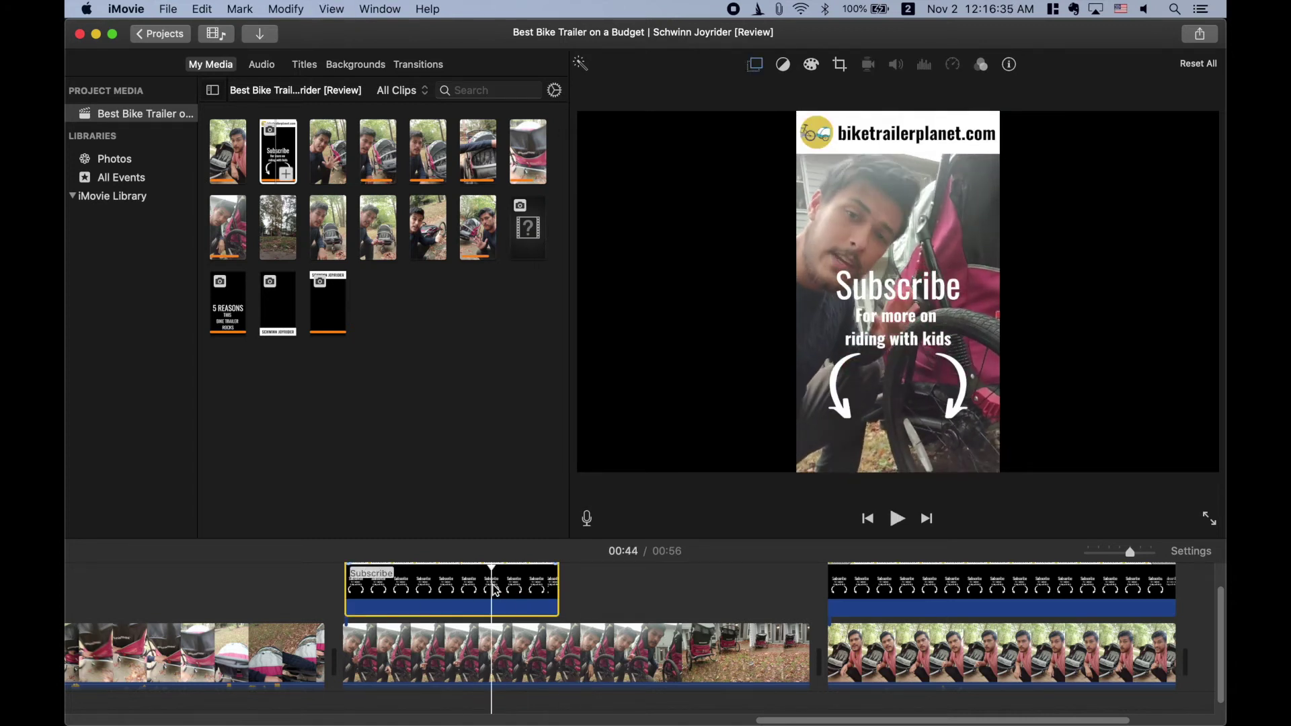
# - Browse the title templates, then return to the project's media clips
pyautogui.click(306, 65)
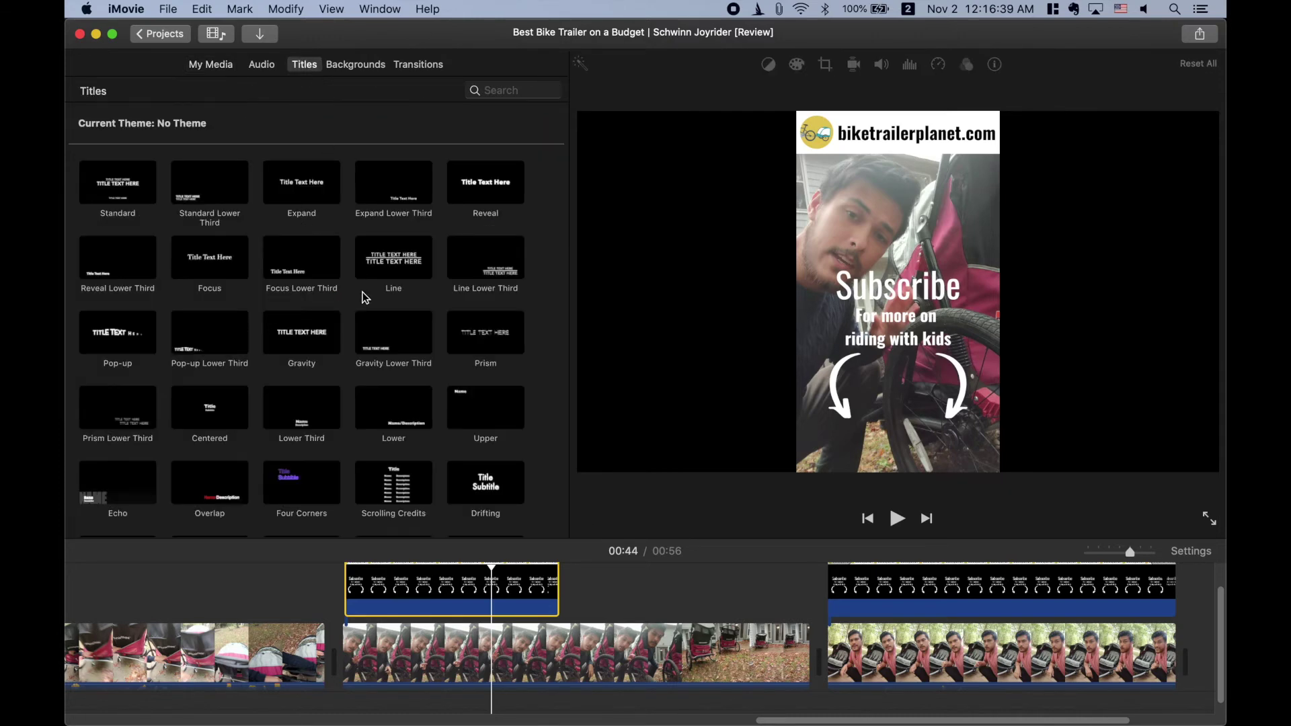
pyautogui.scroll(-10, 400, 391)
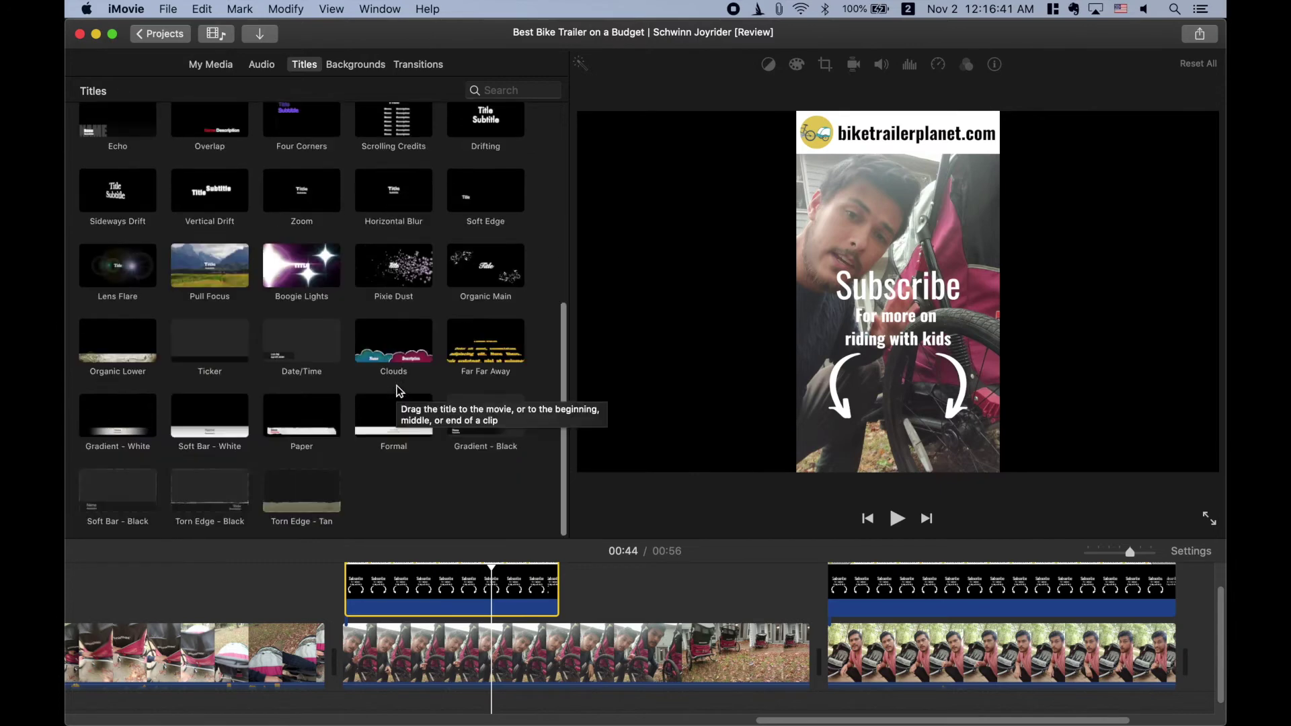
pyautogui.scroll(10, 400, 392)
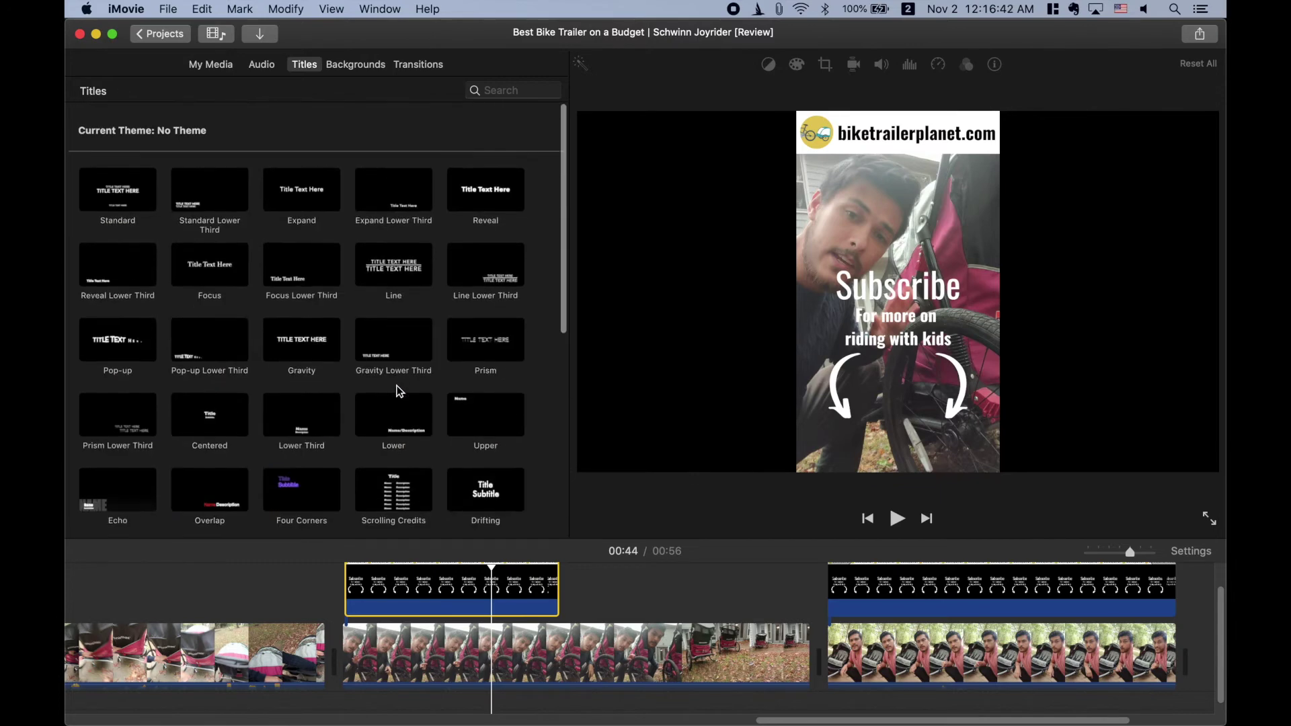
pyautogui.click(217, 65)
# - Delete the middle clip's Subscribe overlay and scroll back to the timeline's beginning
pyautogui.click(474, 611)
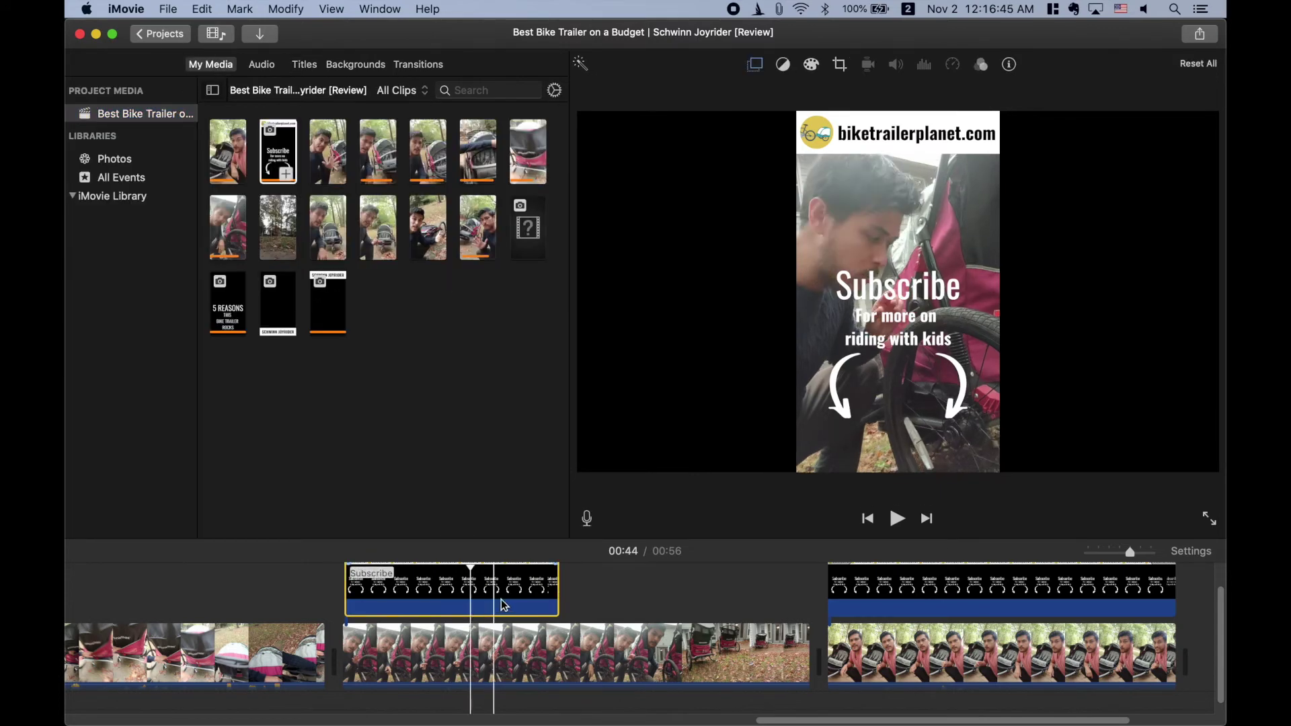
pyautogui.press('Delete')
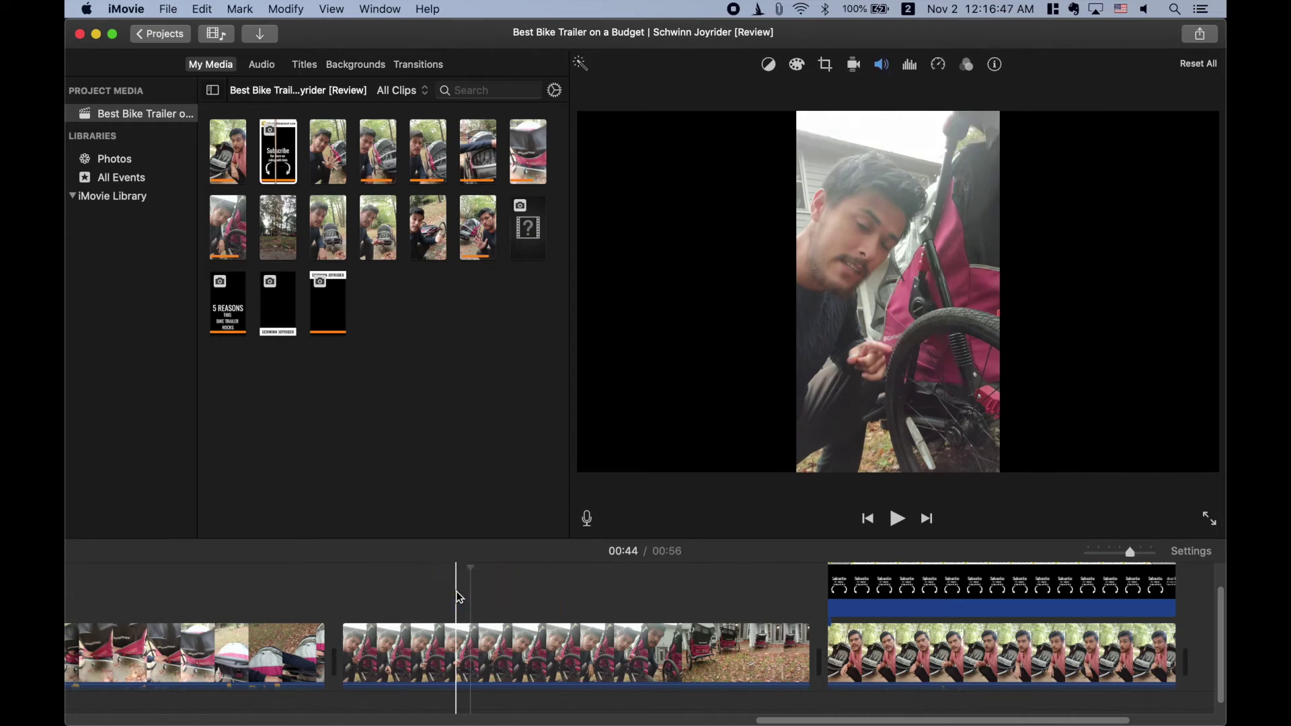
pyautogui.hscroll(-10, 552, 592)
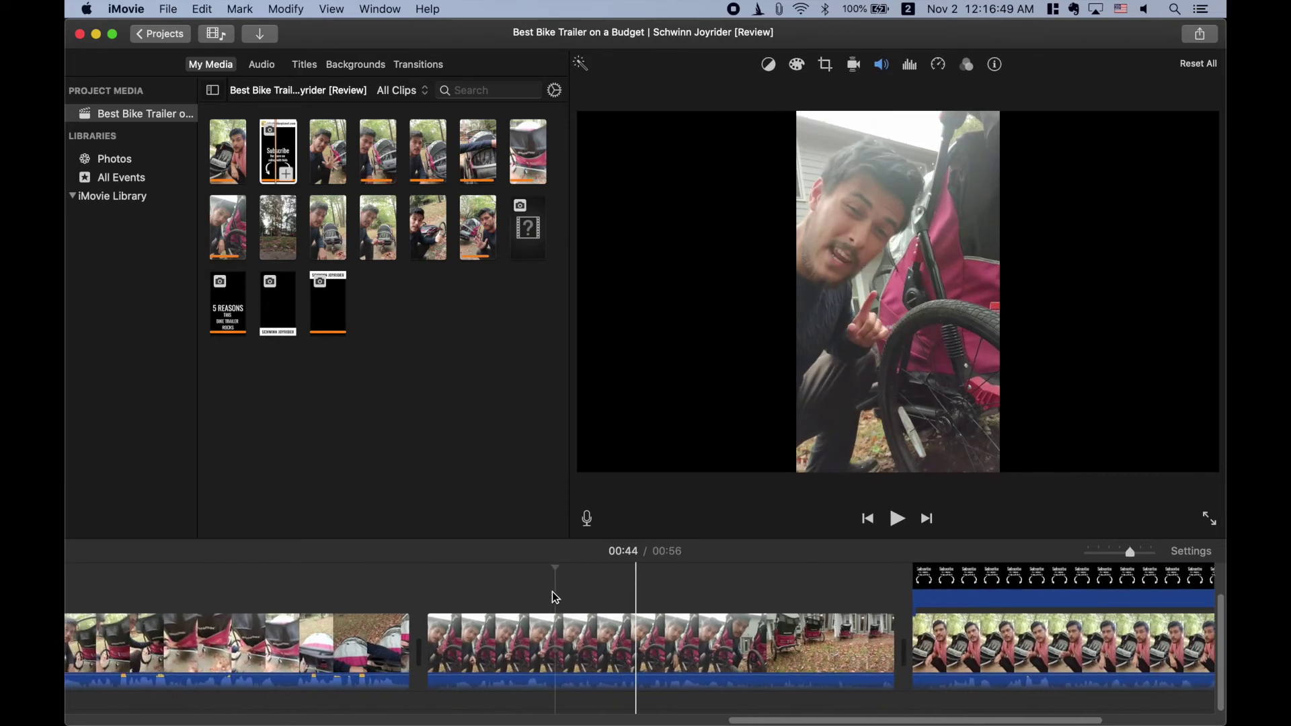
pyautogui.hscroll(-10, 553, 593)
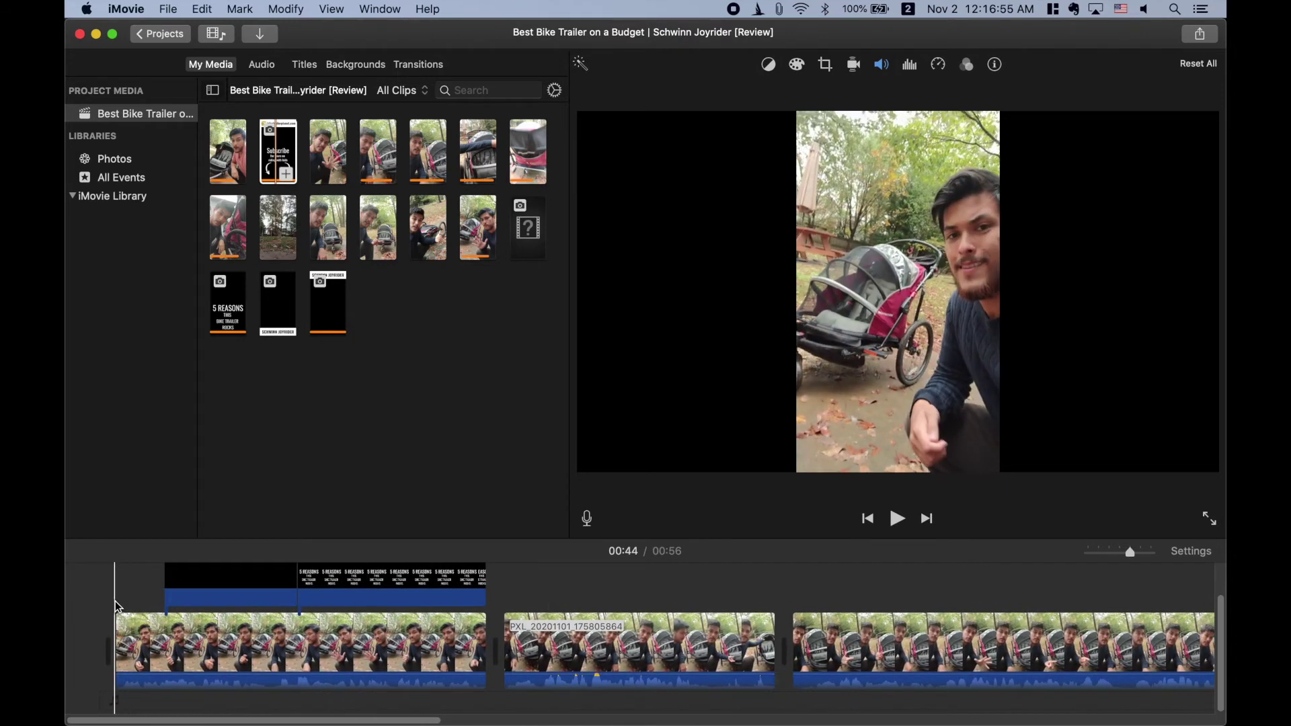
# - Inspect the 5 REASONS title and clips, then select all three clips plus the title together
pyautogui.click(442, 607)
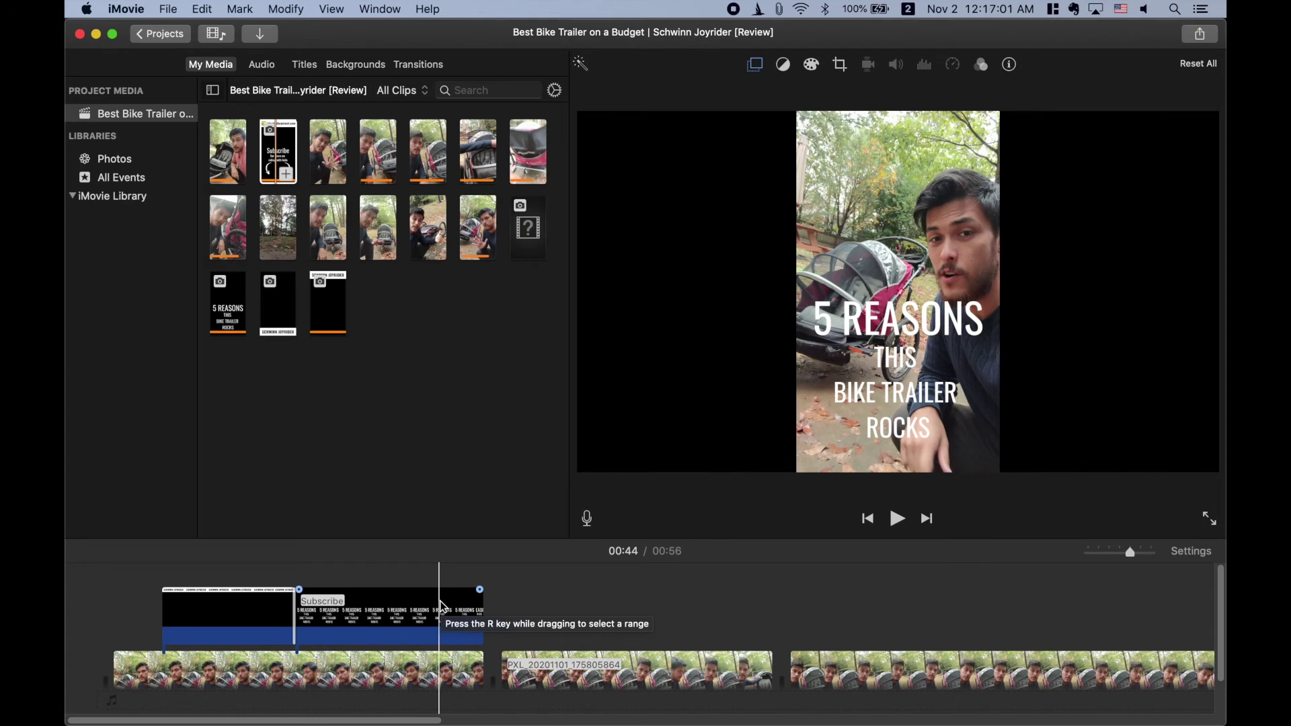
pyautogui.click(534, 605)
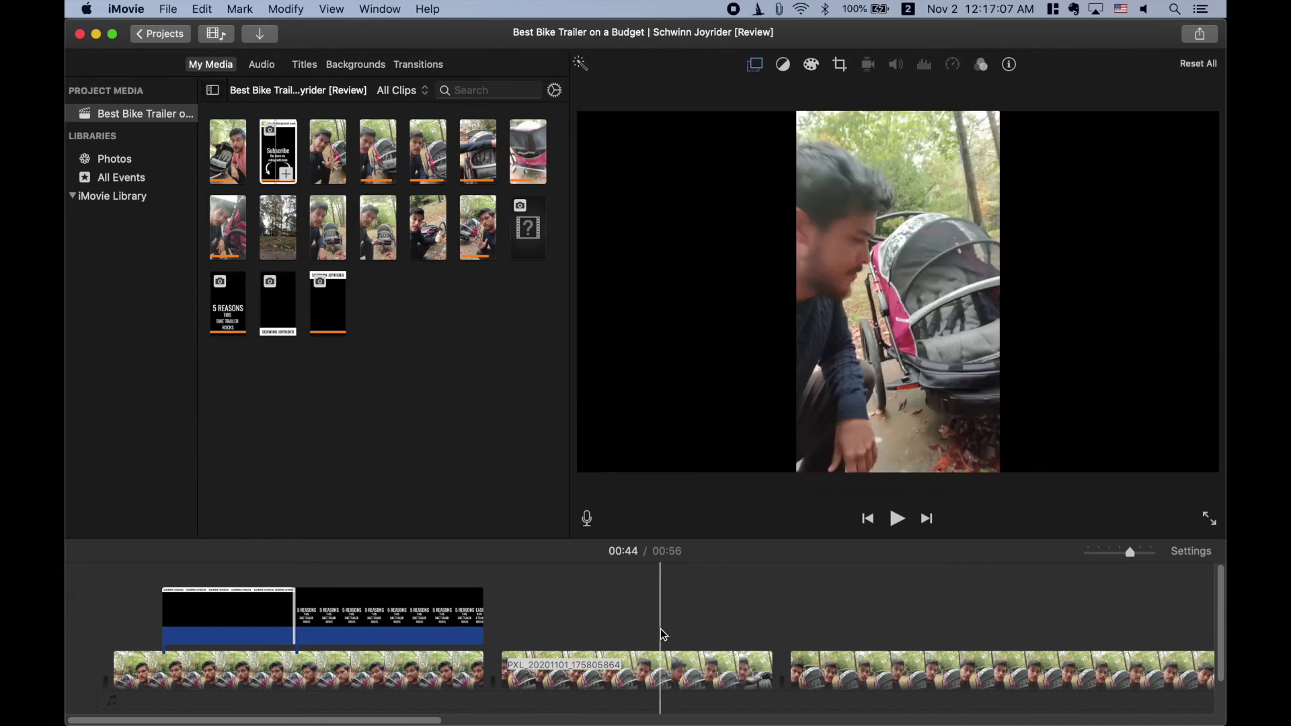
pyautogui.click(548, 658)
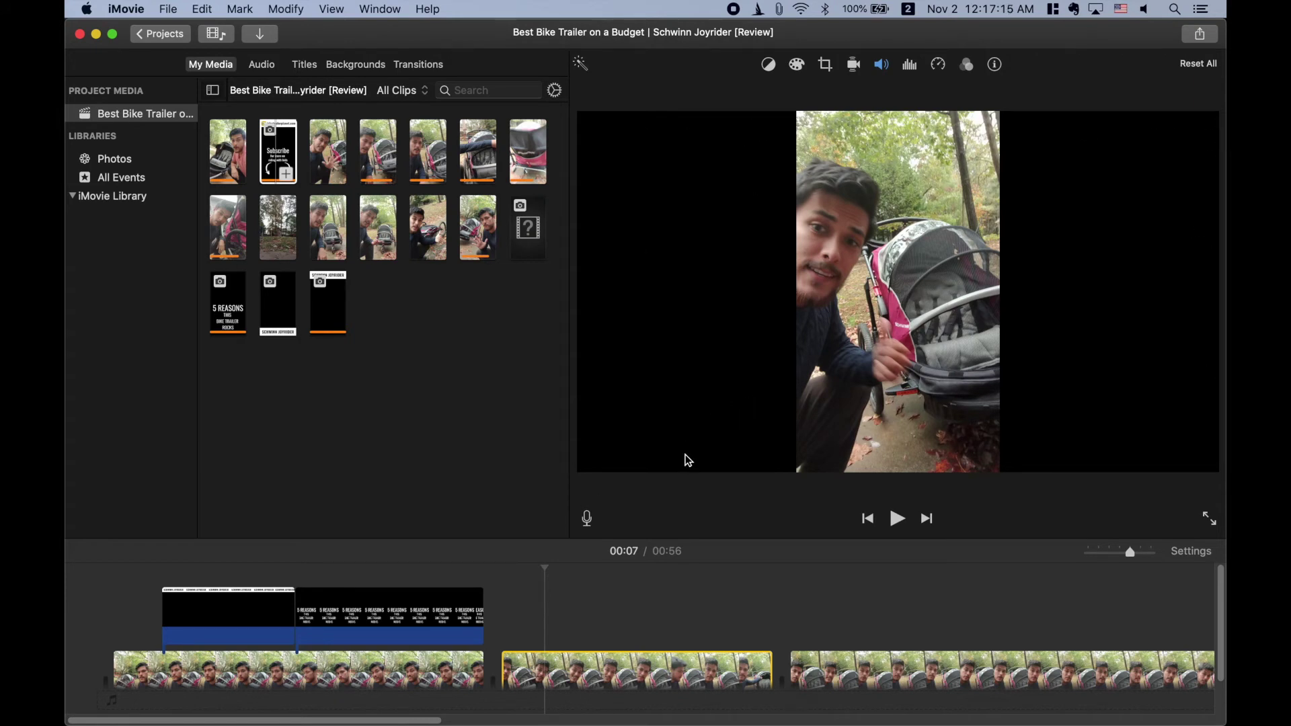
pyautogui.scroll(-2, 672, 595)
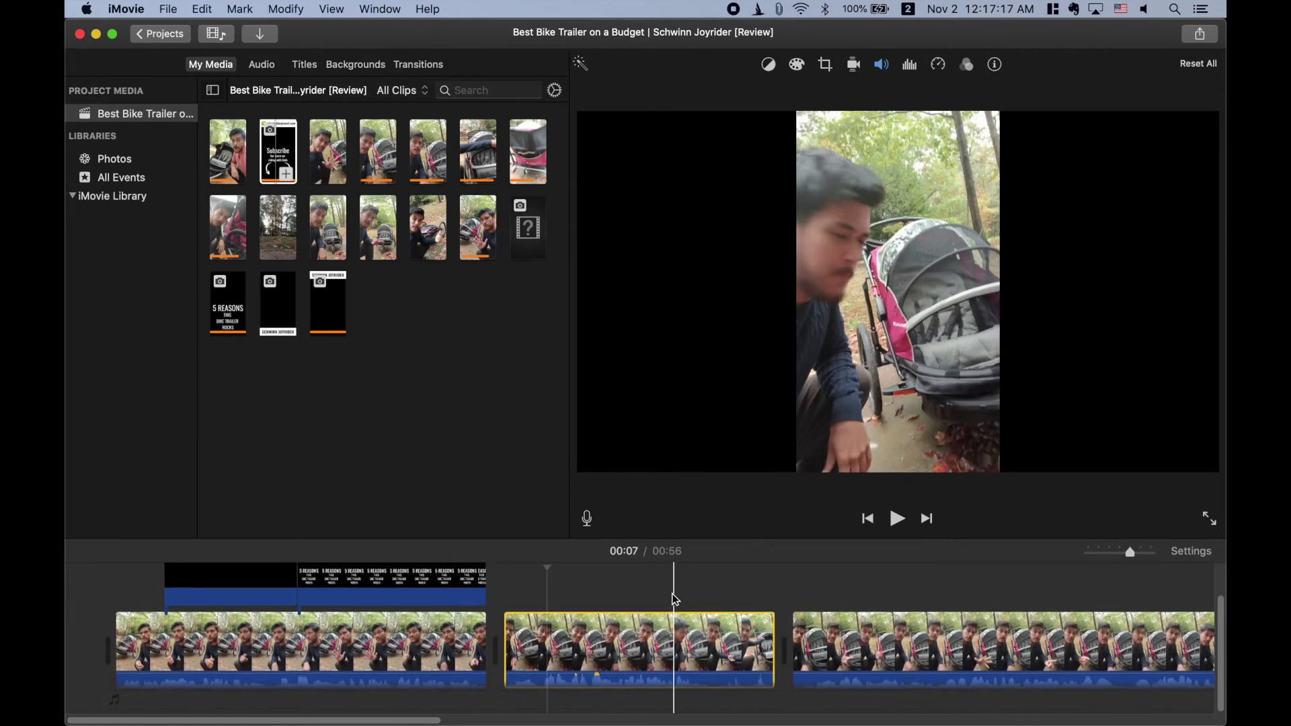
pyautogui.click(730, 592)
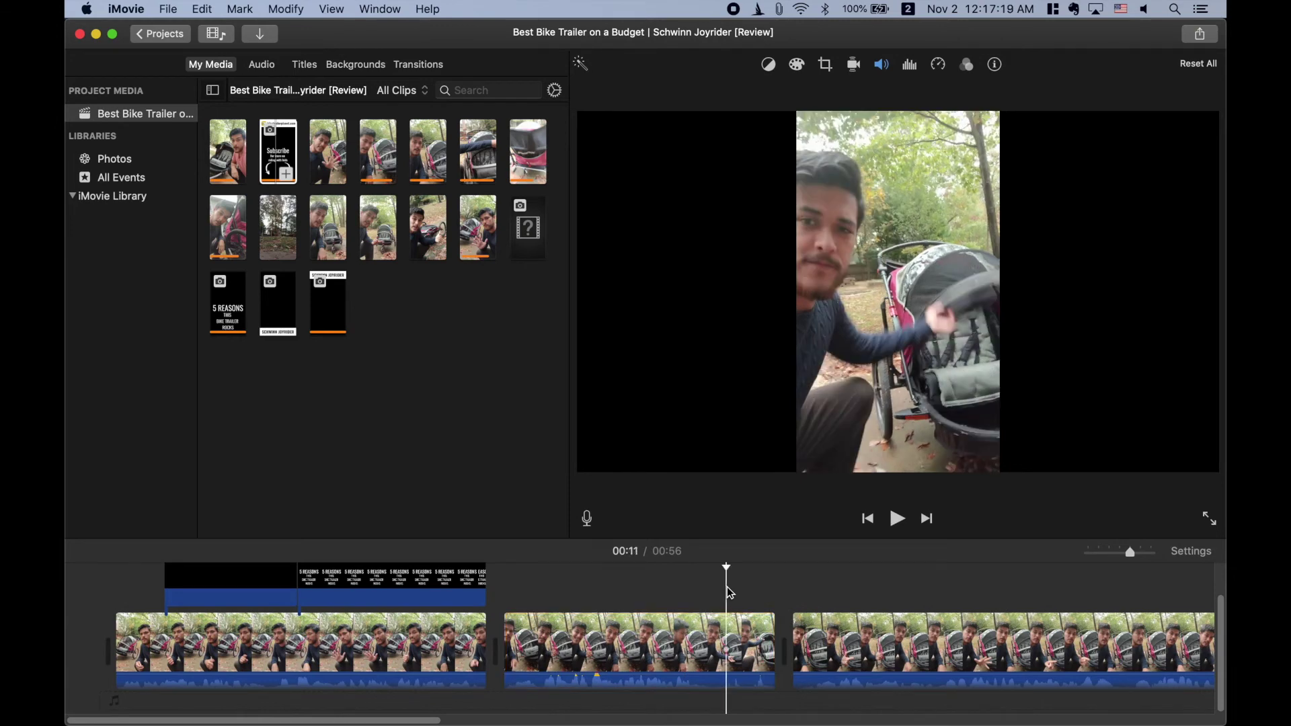
pyautogui.click(864, 642)
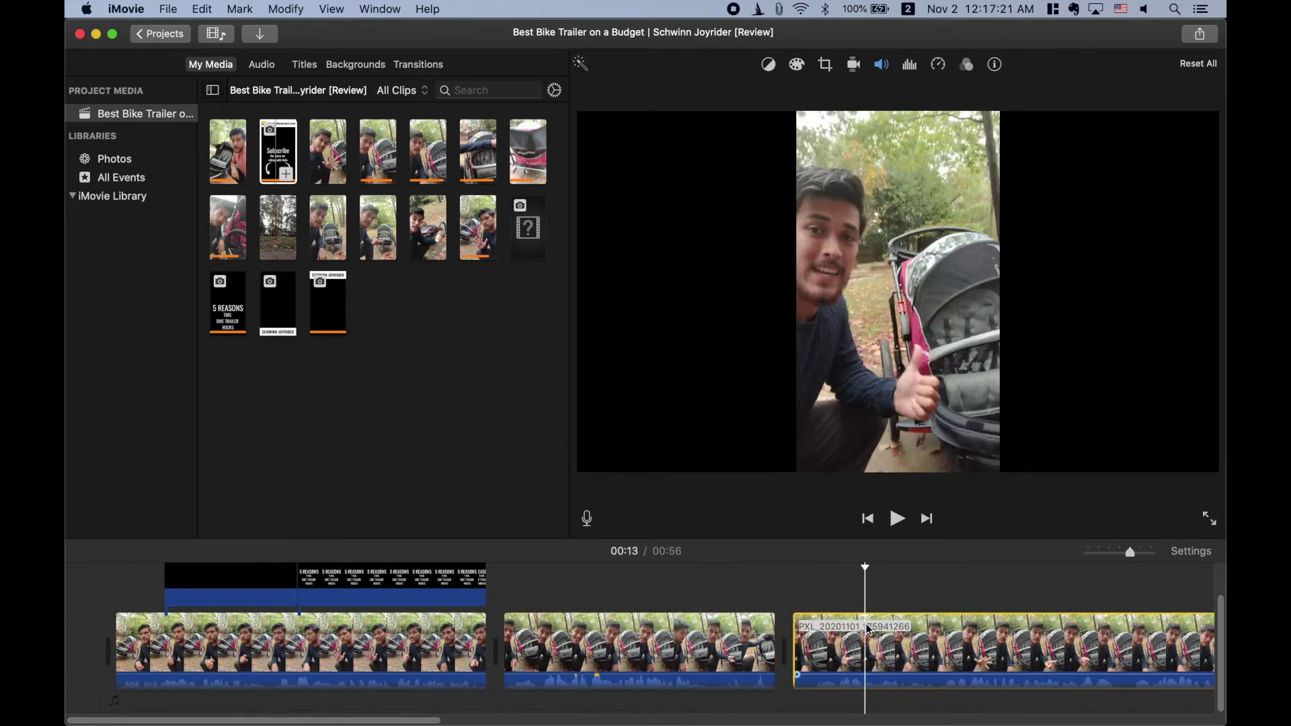
pyautogui.click(374, 644)
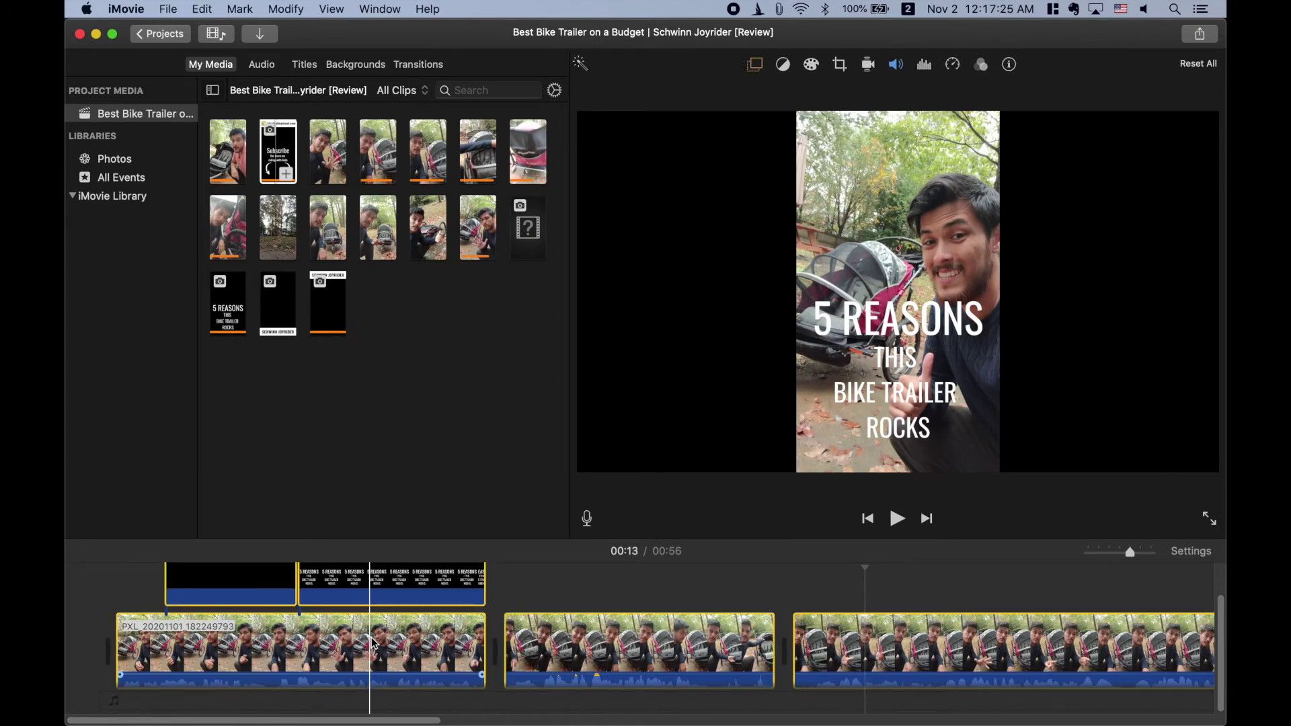
pyautogui.hscroll(3, 740, 645)
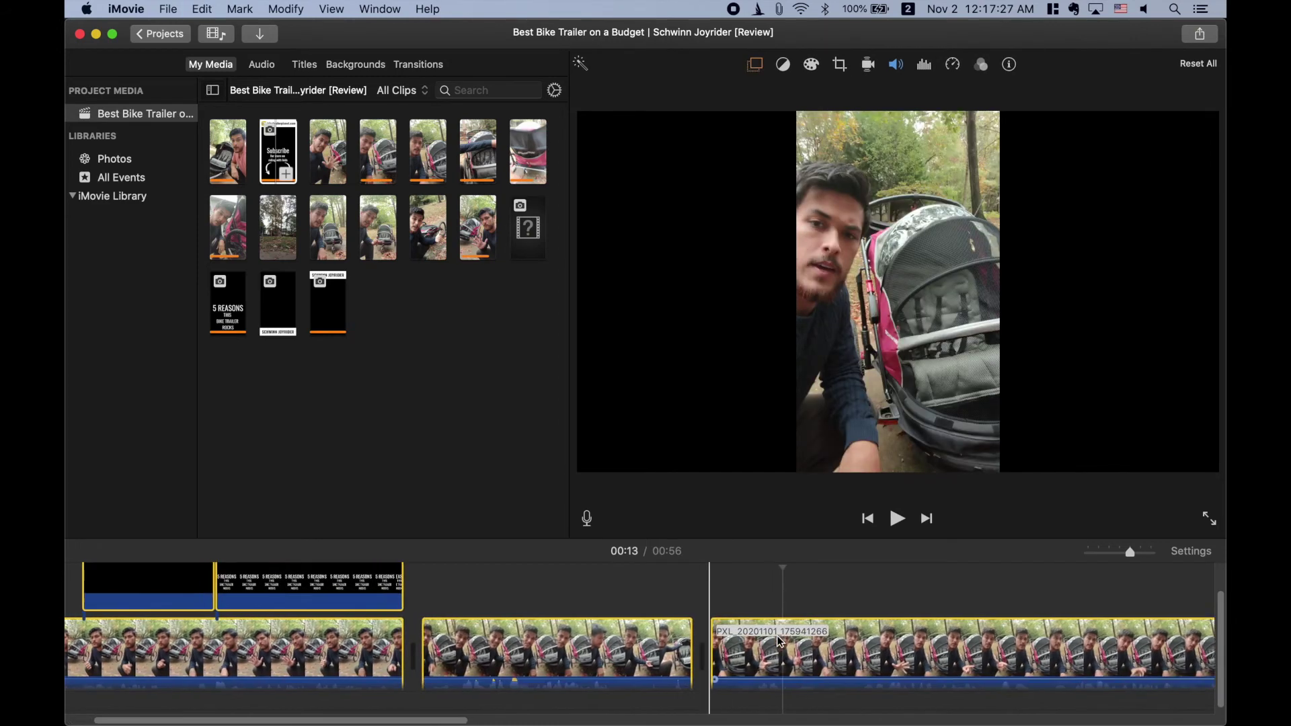
# - Rotate all three clips and the title overlay 90° counterclockwise with the Crop controls, then deselect them
pyautogui.hscroll(-2, 780, 642)
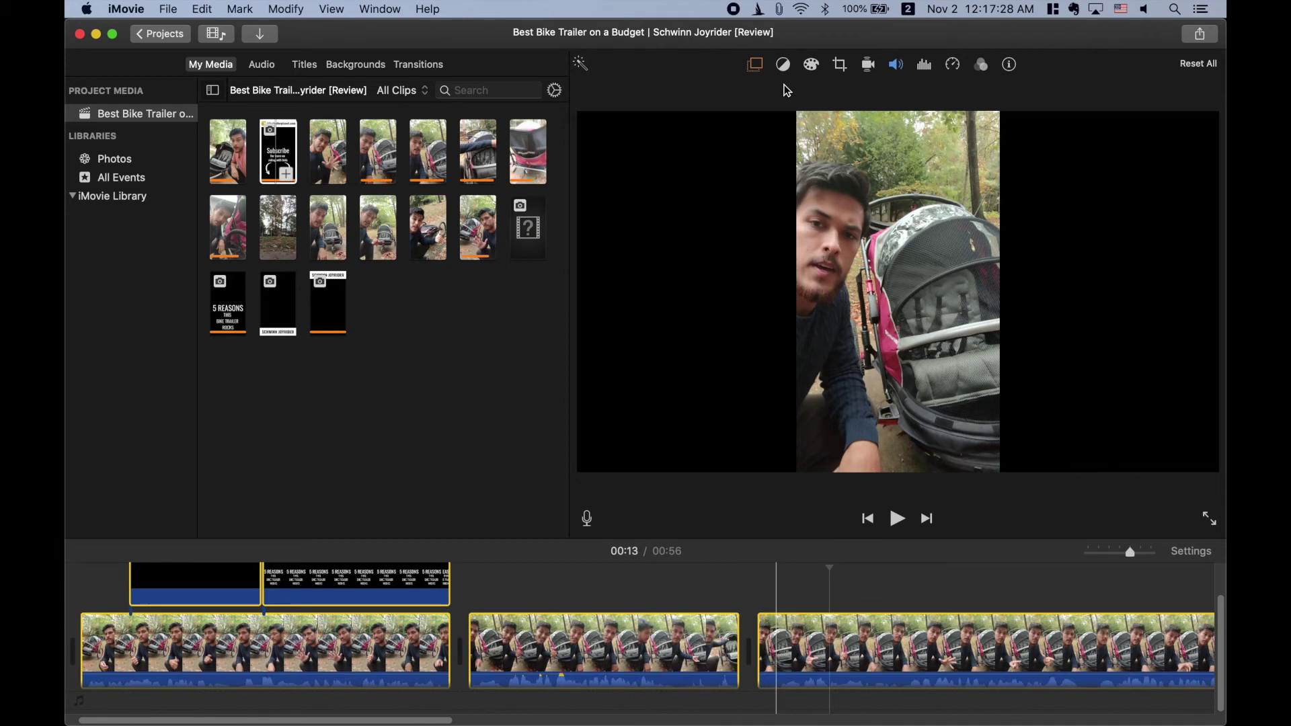
pyautogui.click(839, 65)
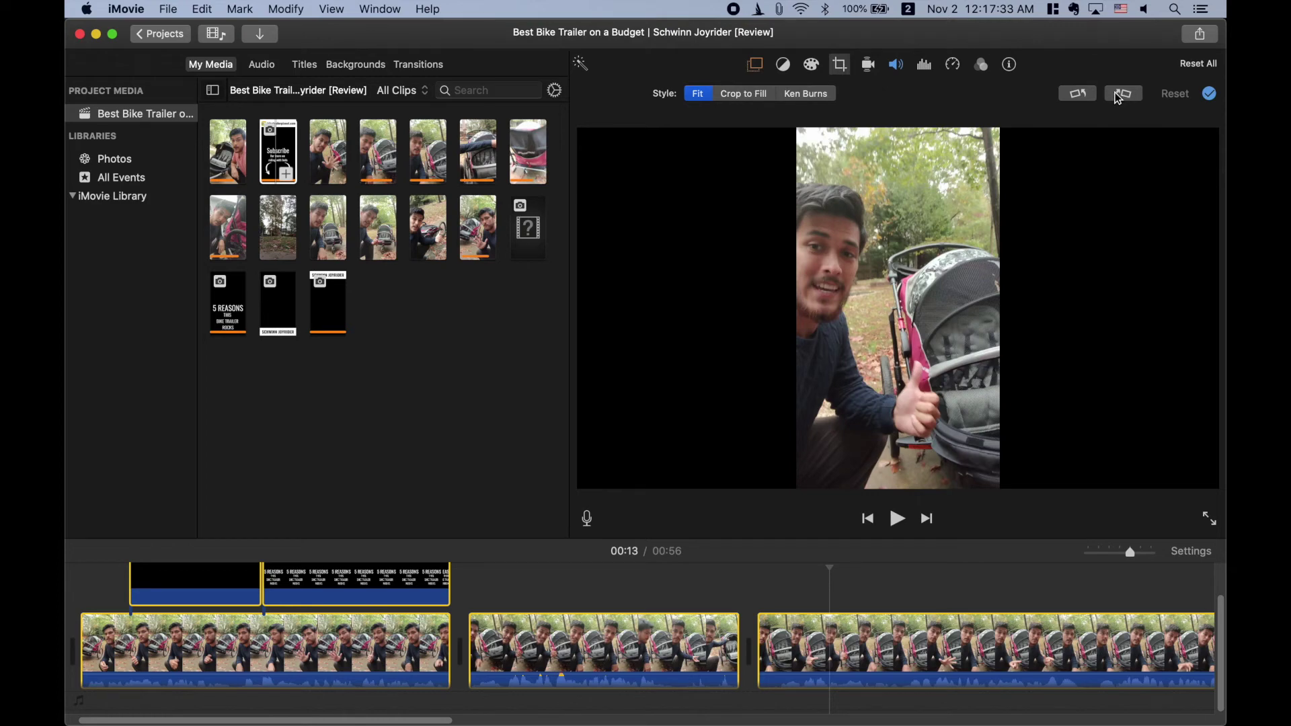
pyautogui.click(1087, 98)
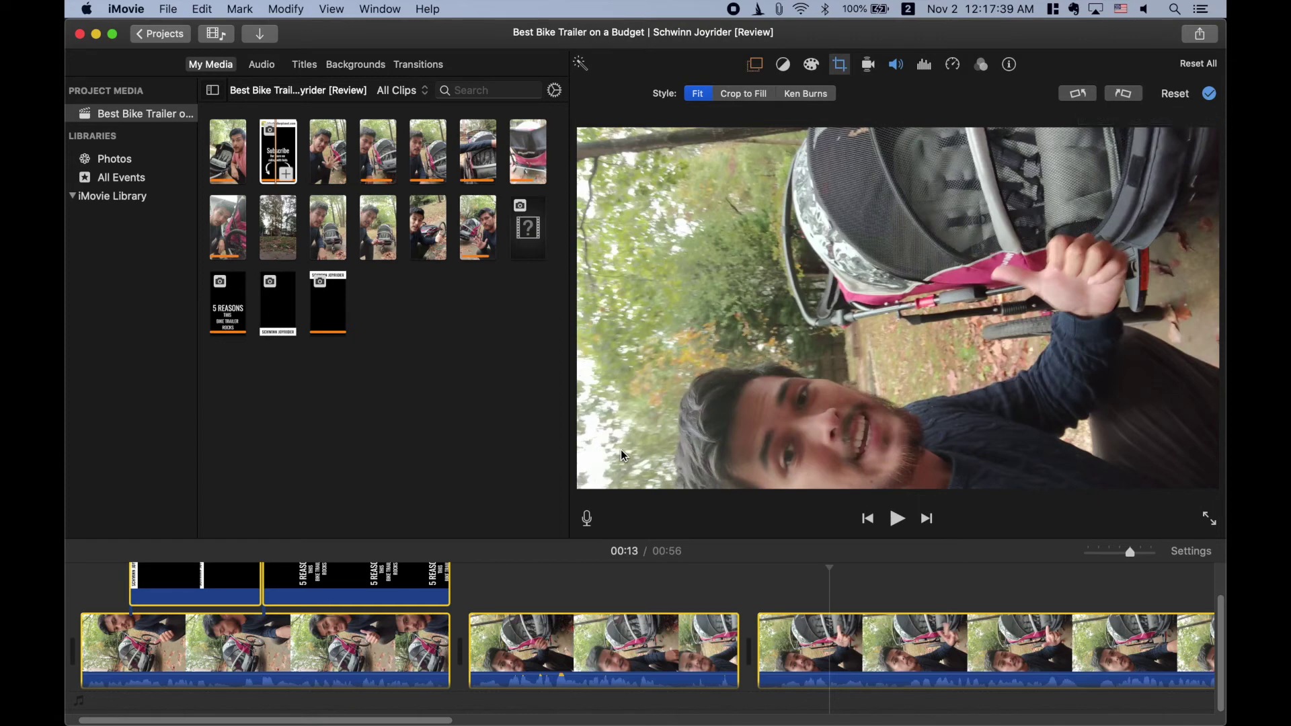
pyautogui.click(528, 592)
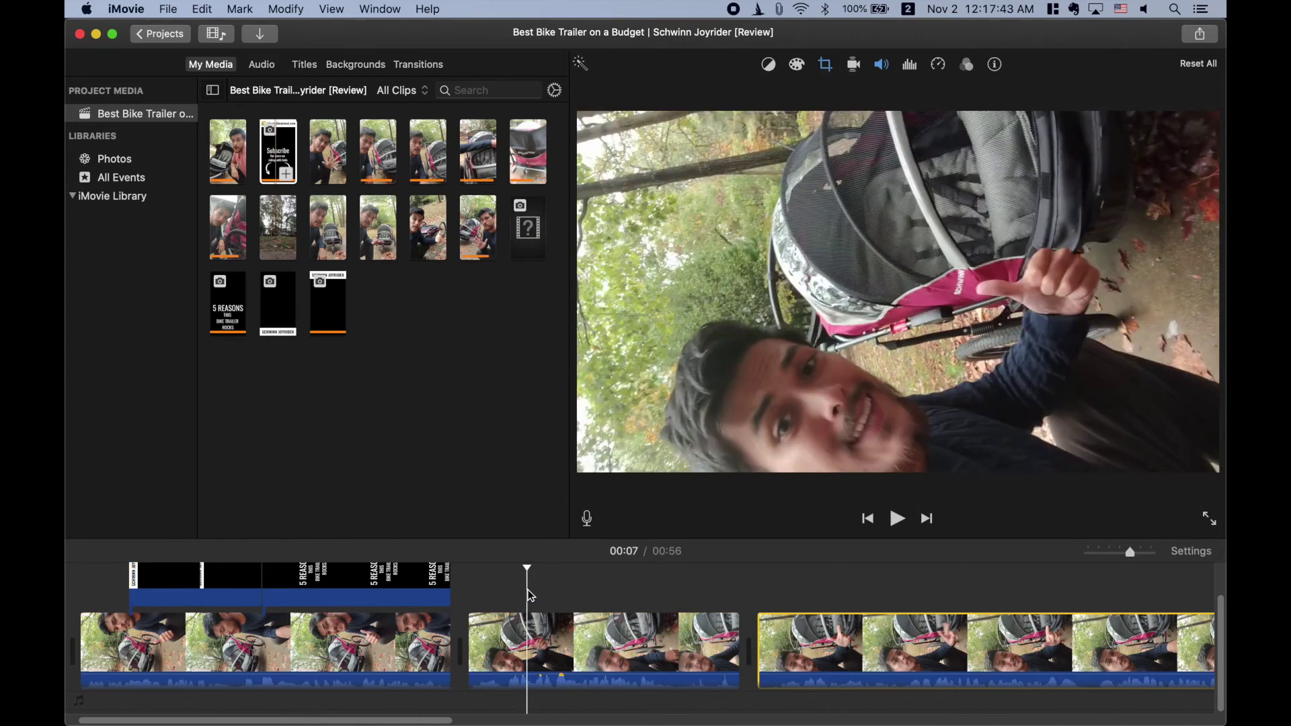
# - Export the movie as a file at 1080p, High quality, to the Desktop under its default name
pyautogui.click(168, 10)
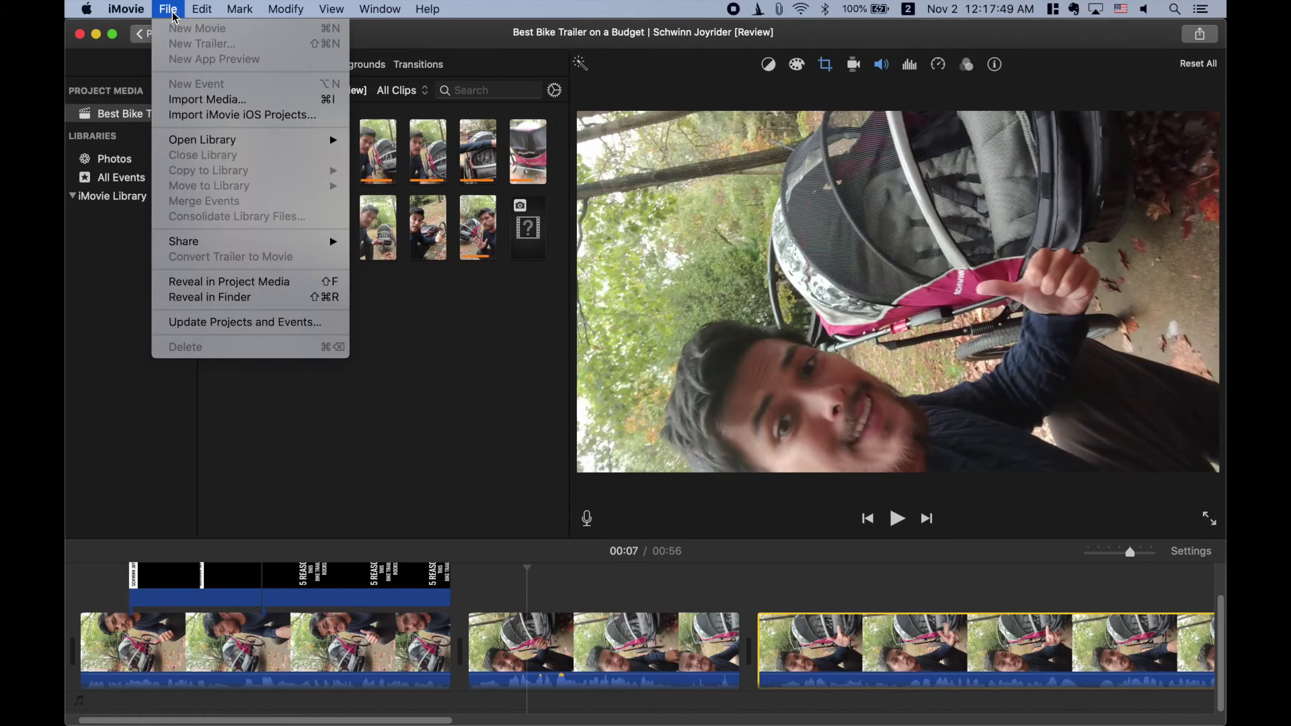
pyautogui.moveTo(254, 247)
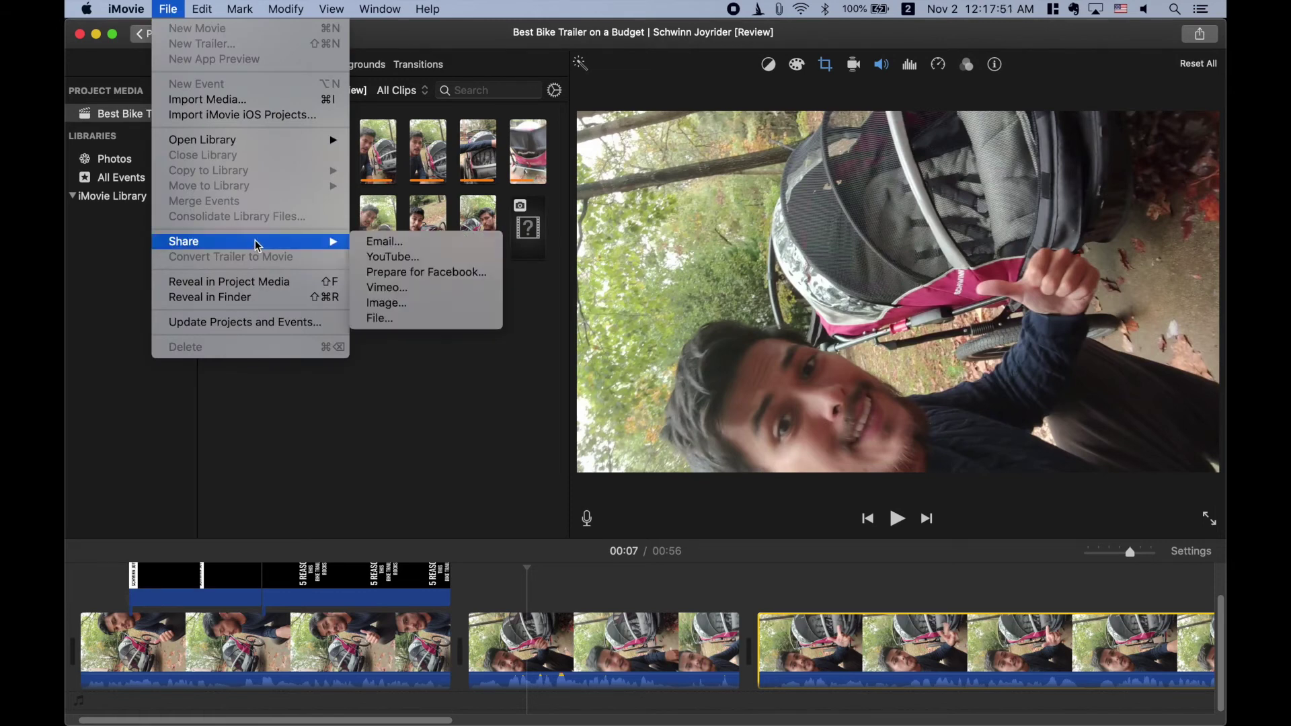
pyautogui.click(434, 321)
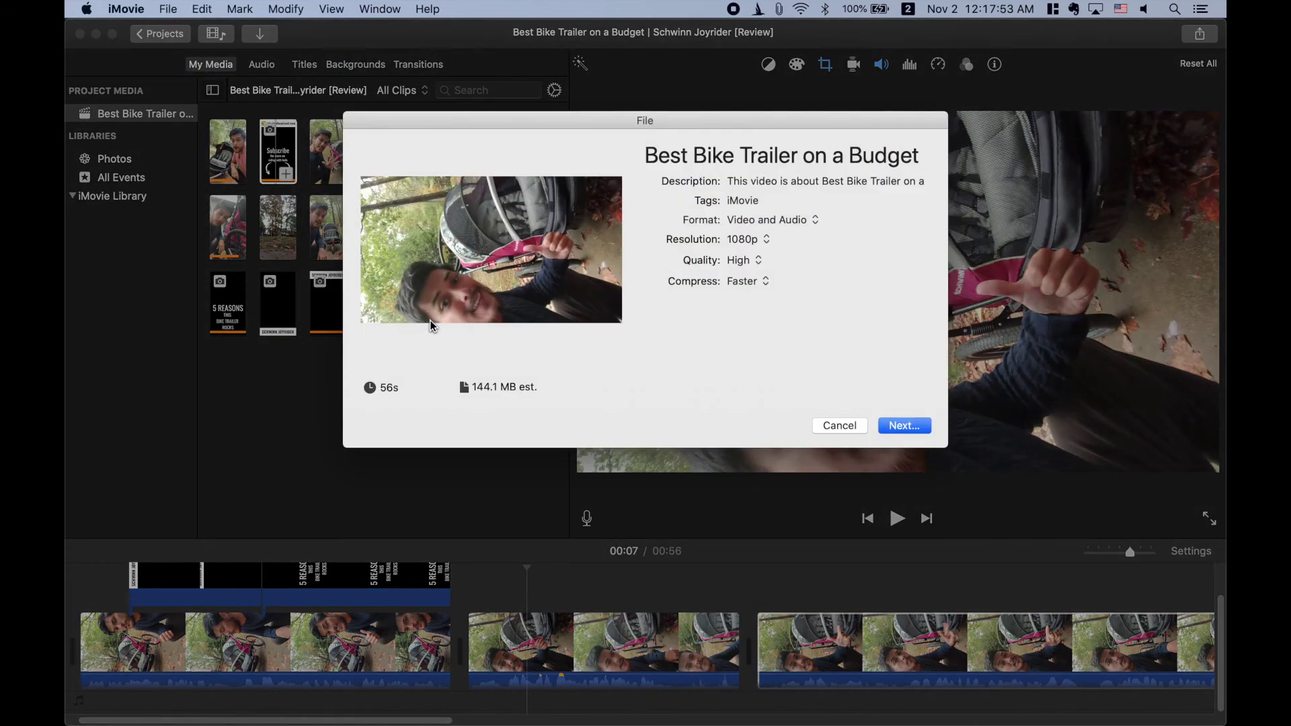
pyautogui.click(765, 240)
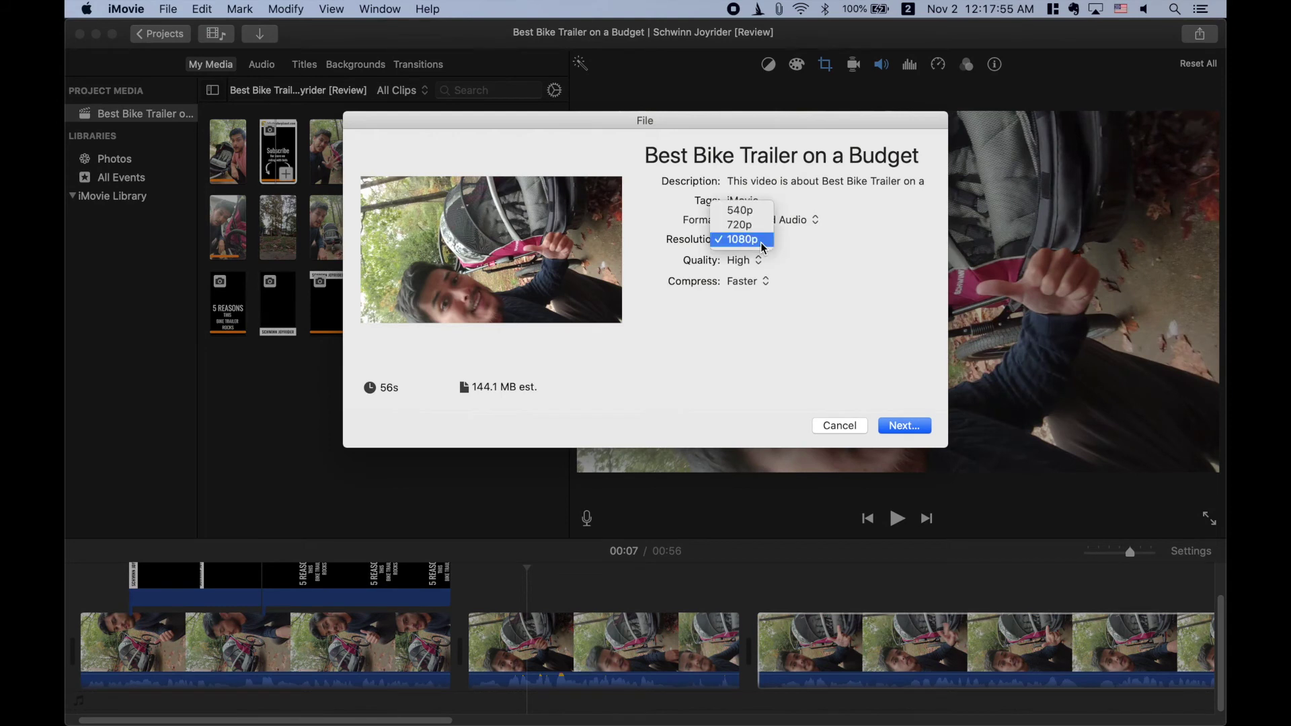
pyautogui.click(754, 241)
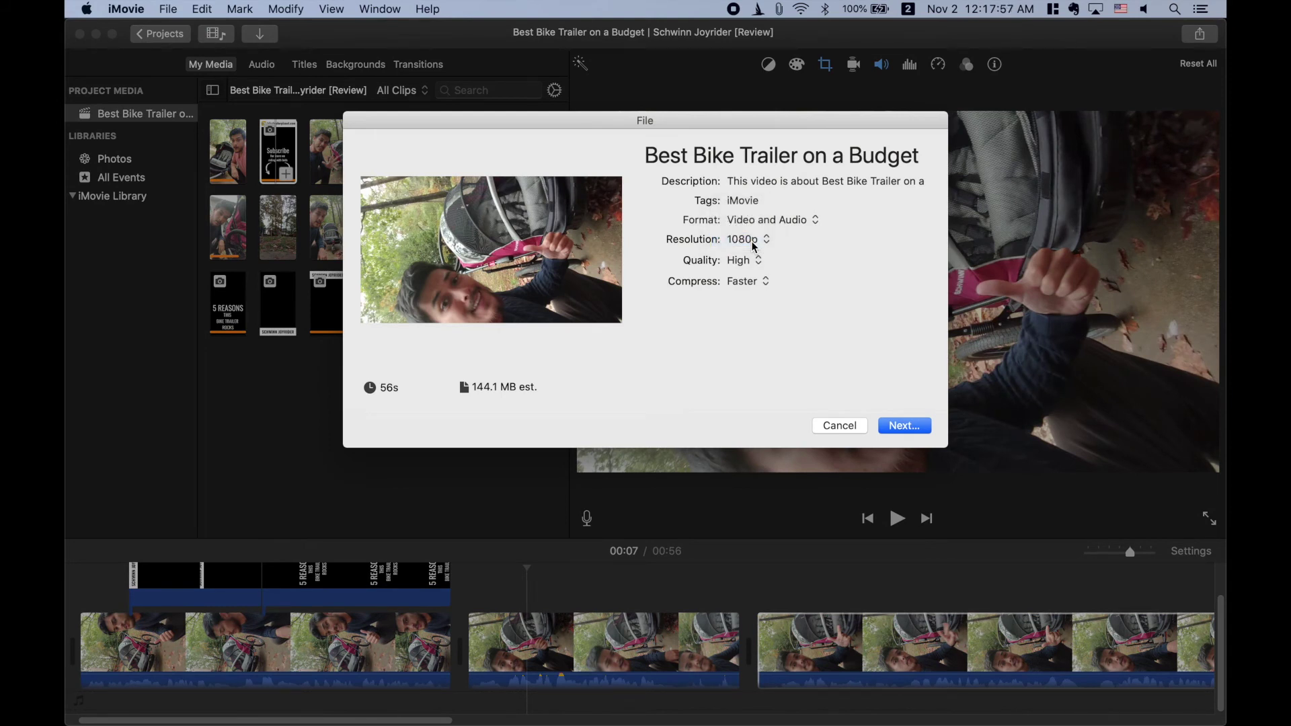
pyautogui.click(914, 426)
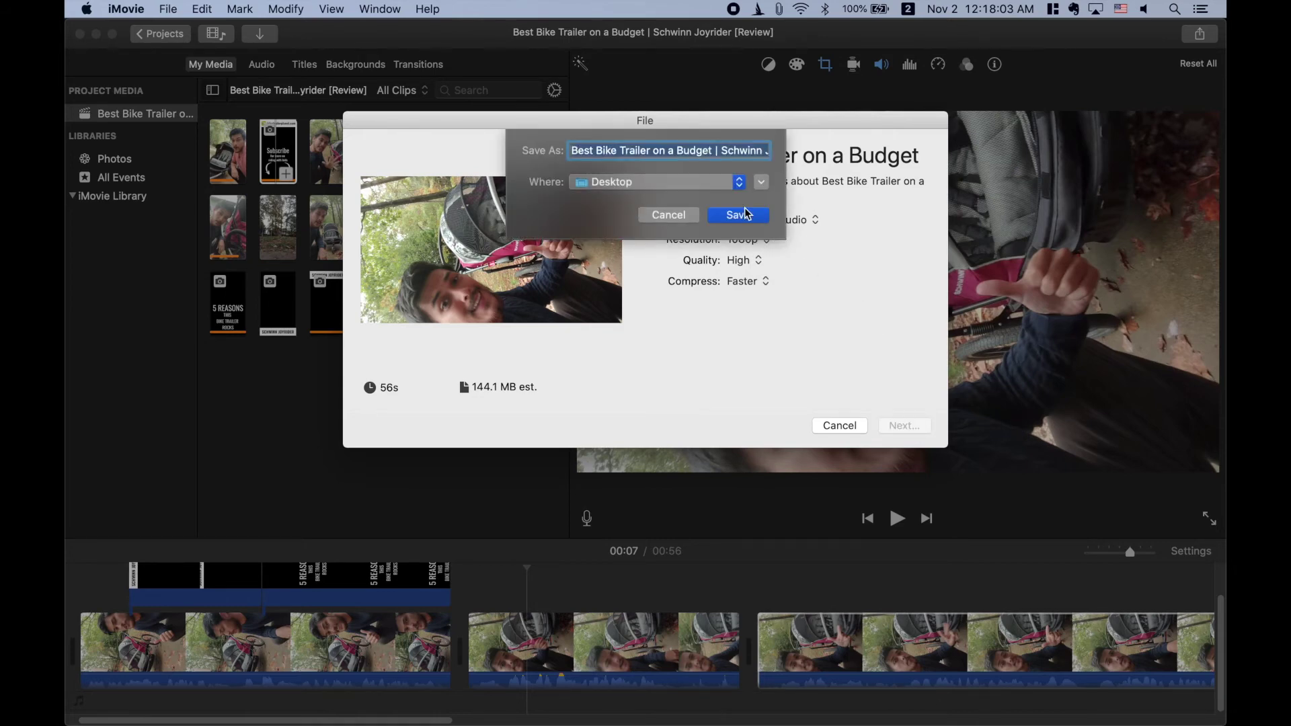
pyautogui.click(747, 214)
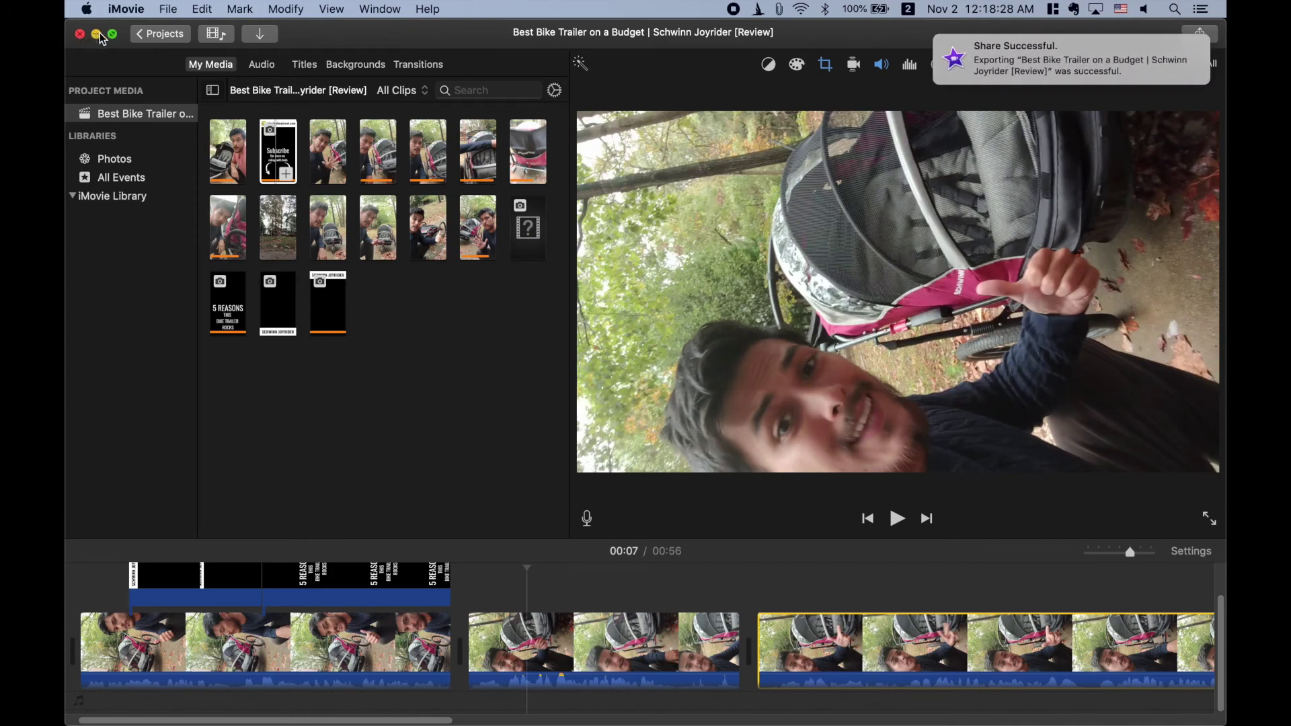
# - Clear iMovie and the Joyrider Rview window off the desktop, then open the exported mp4 in QuickTime Player
pyautogui.click(98, 35)
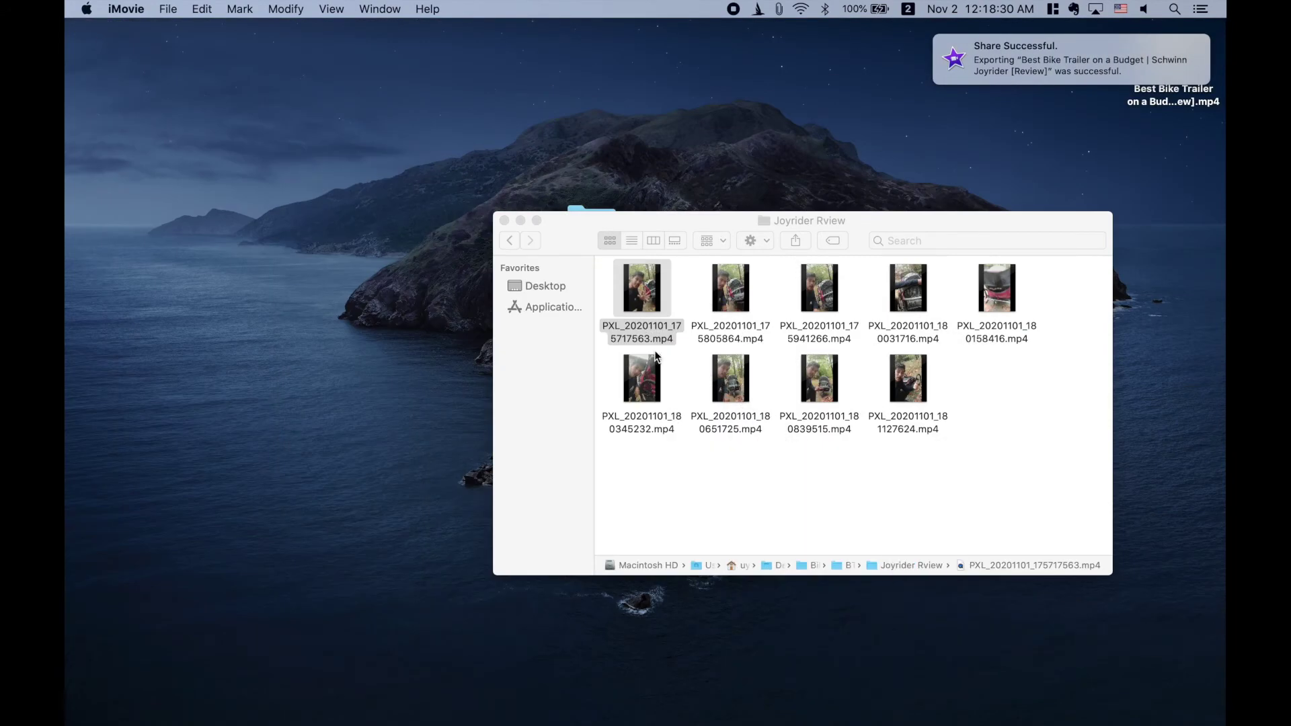
pyautogui.moveTo(699, 219); pyautogui.dragTo(639, 258)
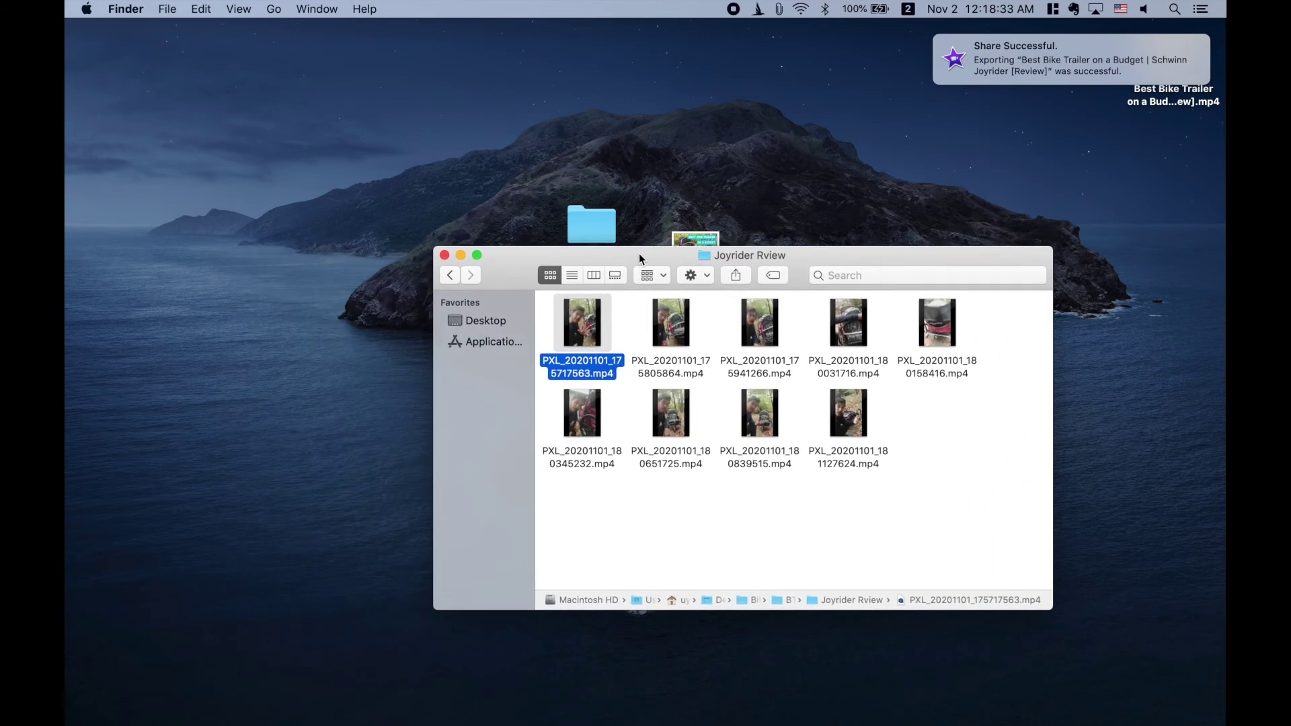
pyautogui.click(445, 255)
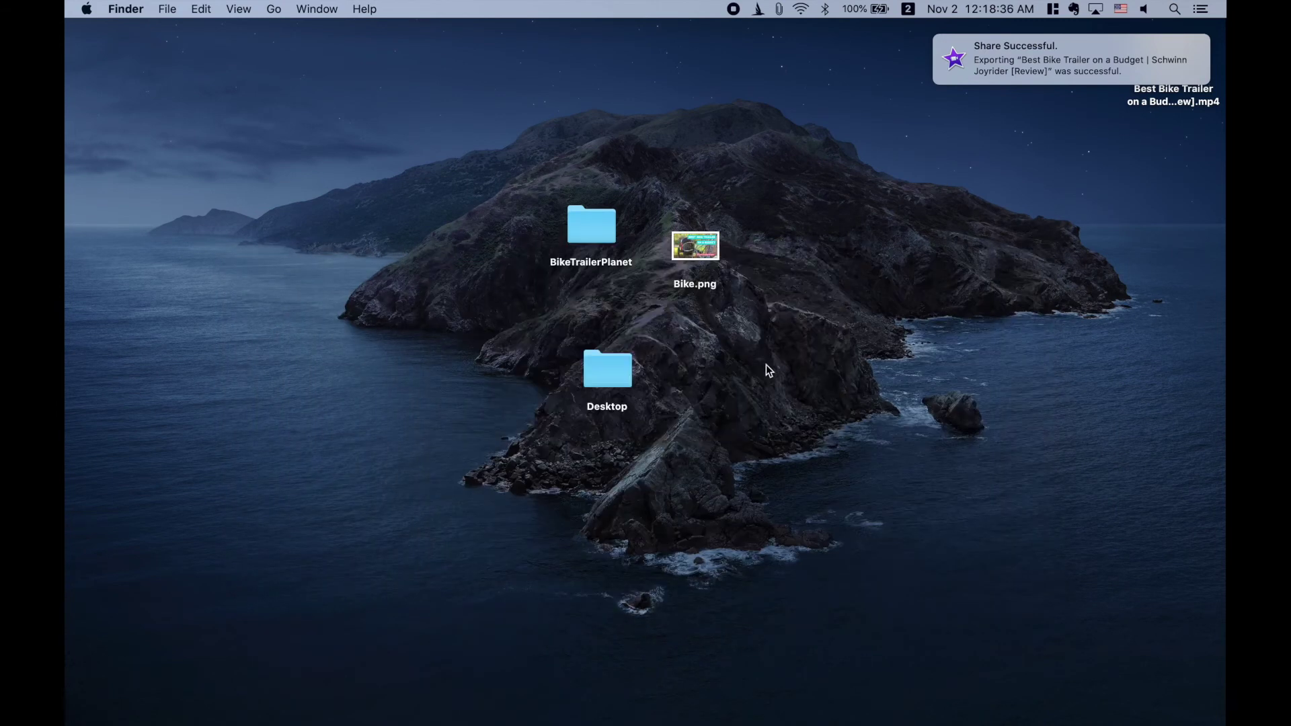
pyautogui.moveTo(1173, 95); pyautogui.dragTo(849, 329)
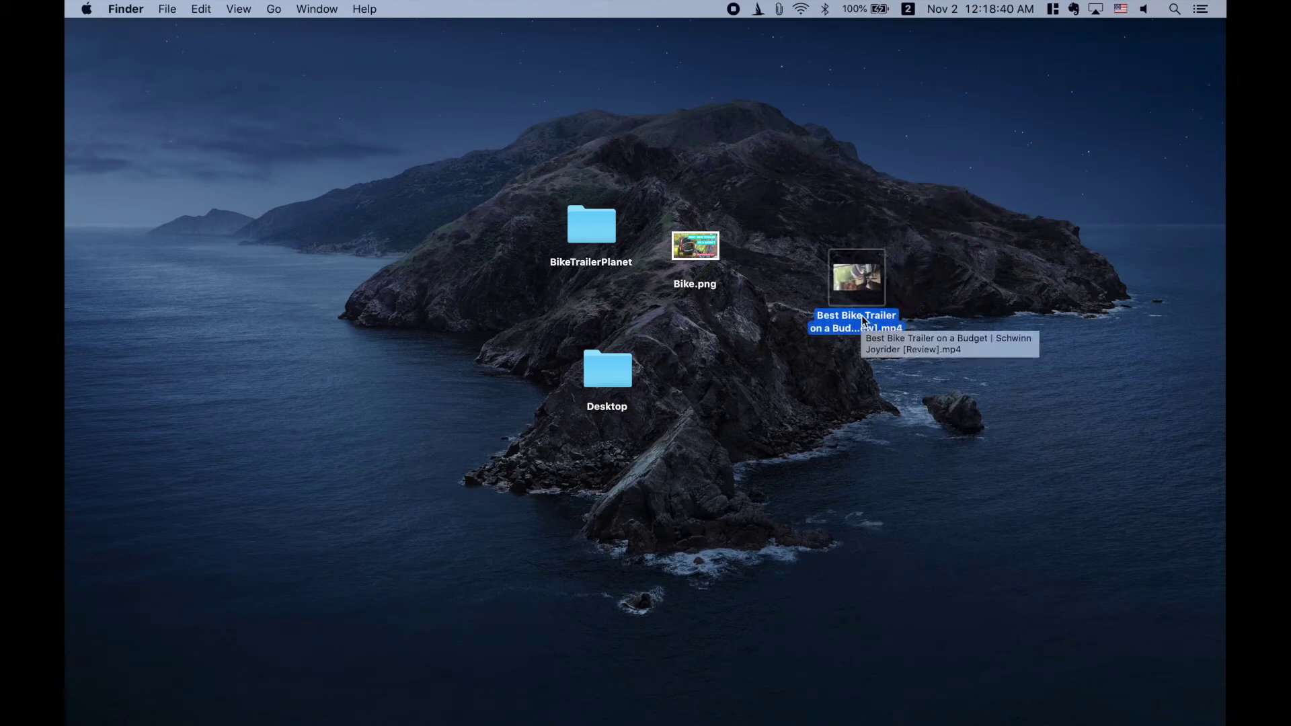
pyautogui.doubleClick(861, 316)
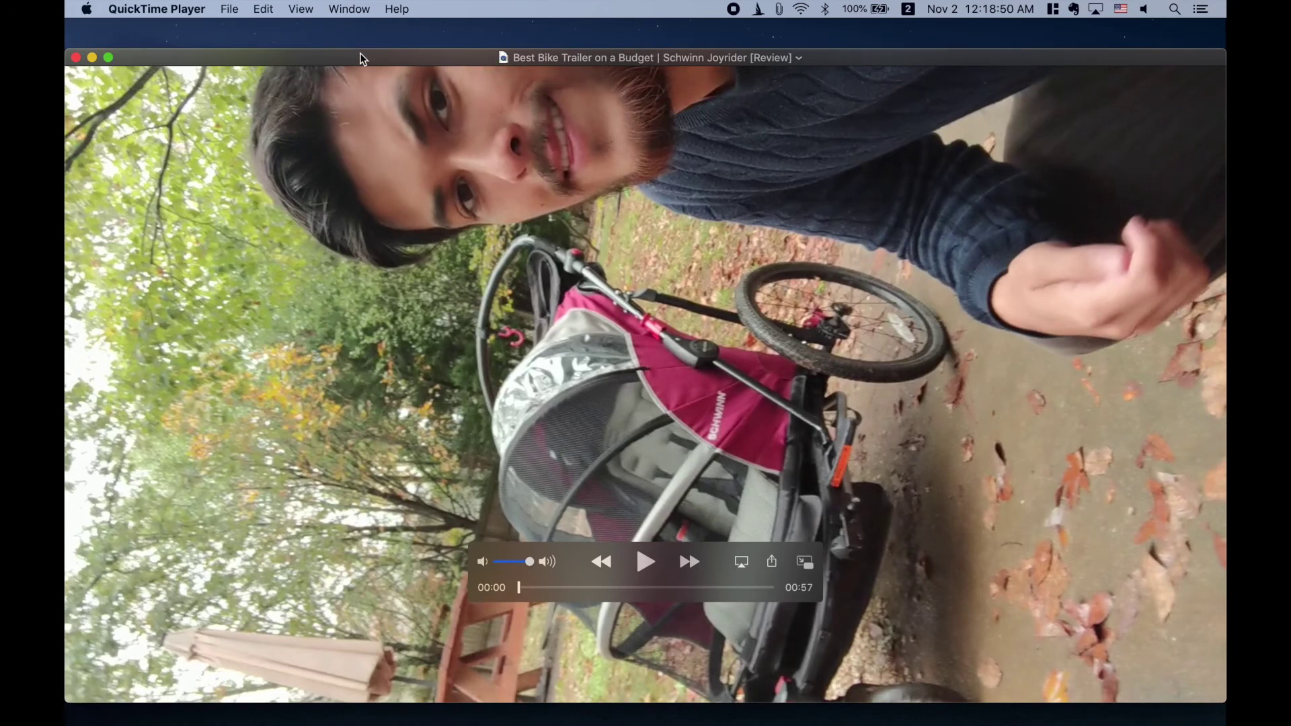
# - Rotate the movie in QuickTime until it stands upright in portrait, then close it to trigger the save prompt
pyautogui.click(270, 13)
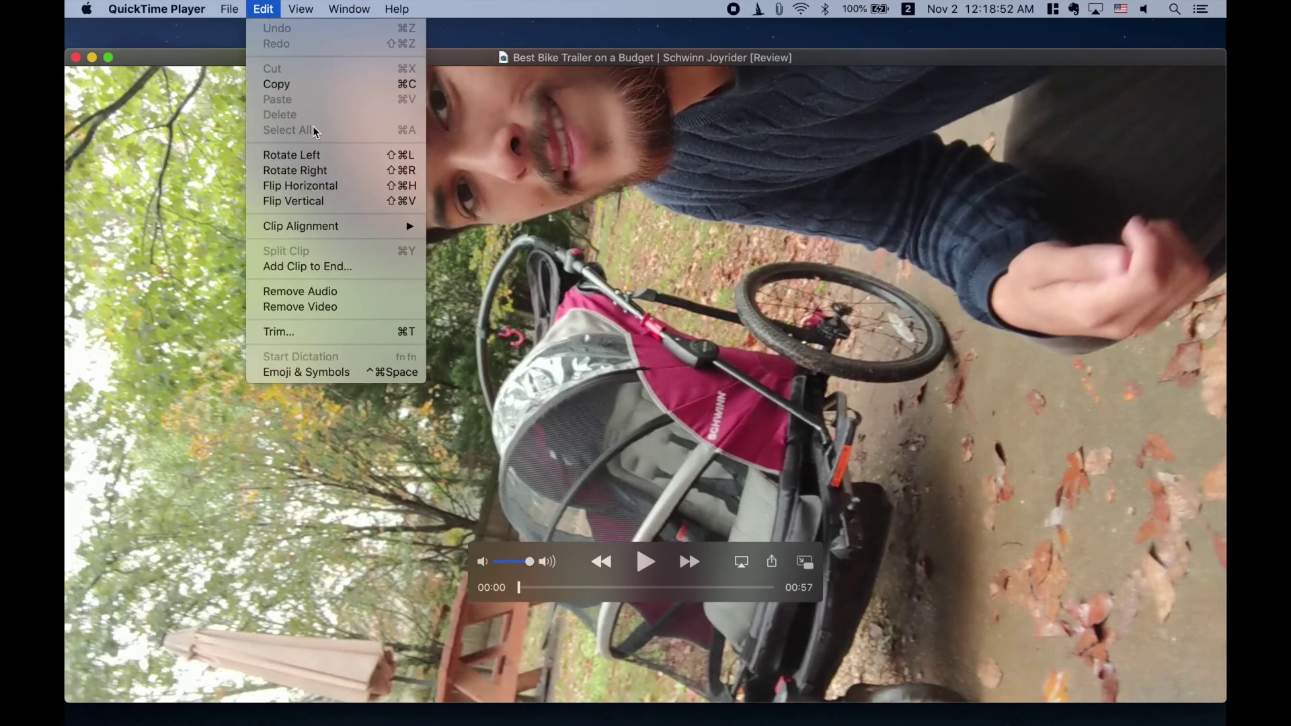
pyautogui.click(330, 160)
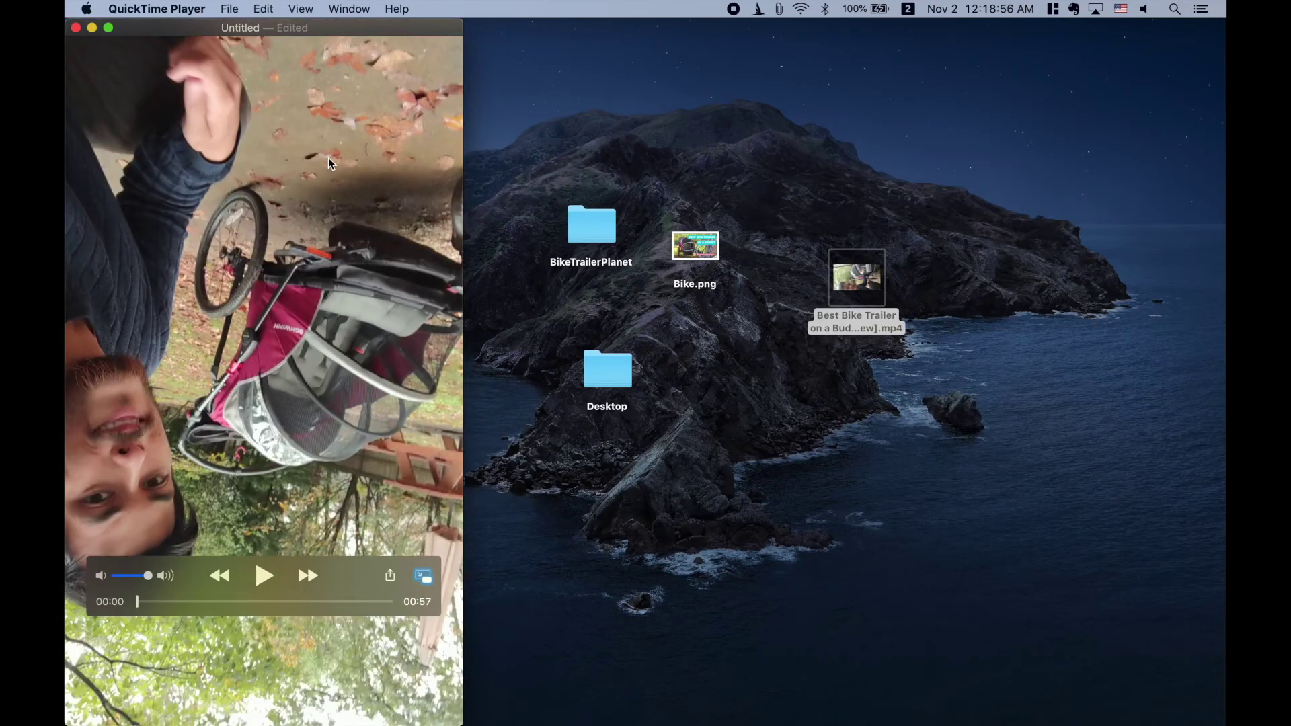
pyautogui.click(263, 9)
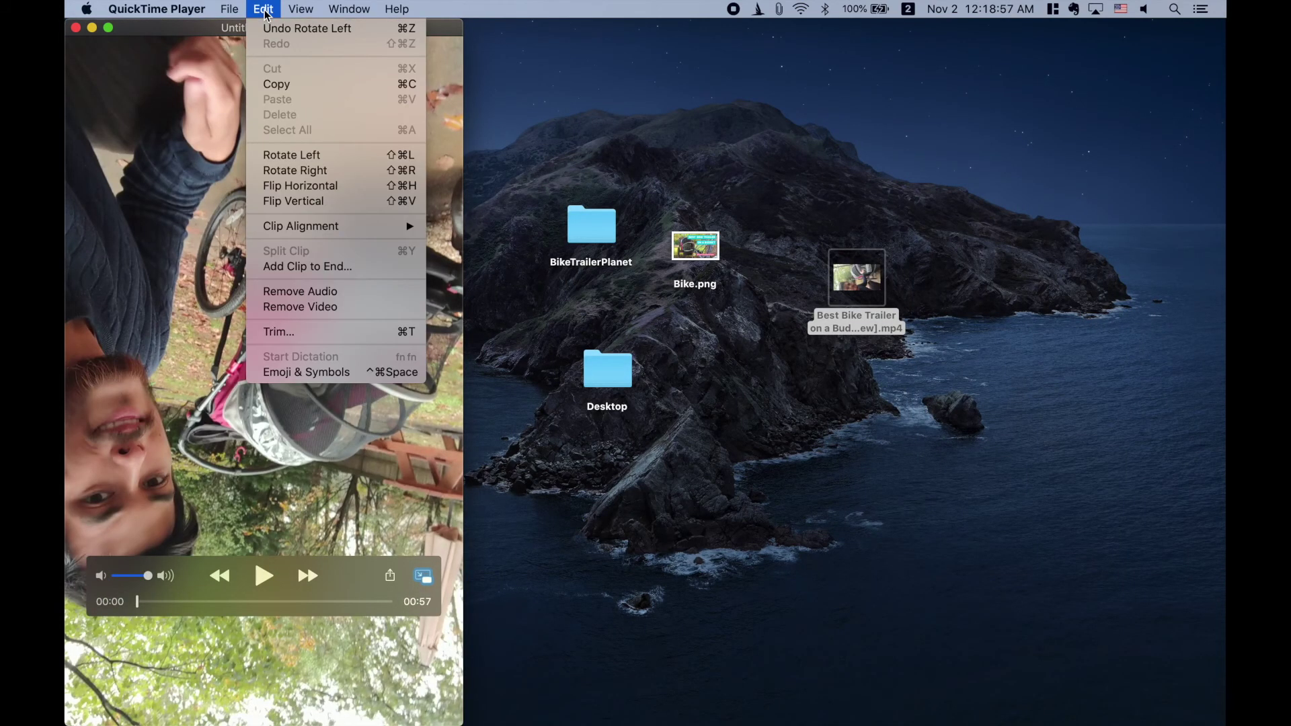
pyautogui.click(332, 172)
pyautogui.click(263, 9)
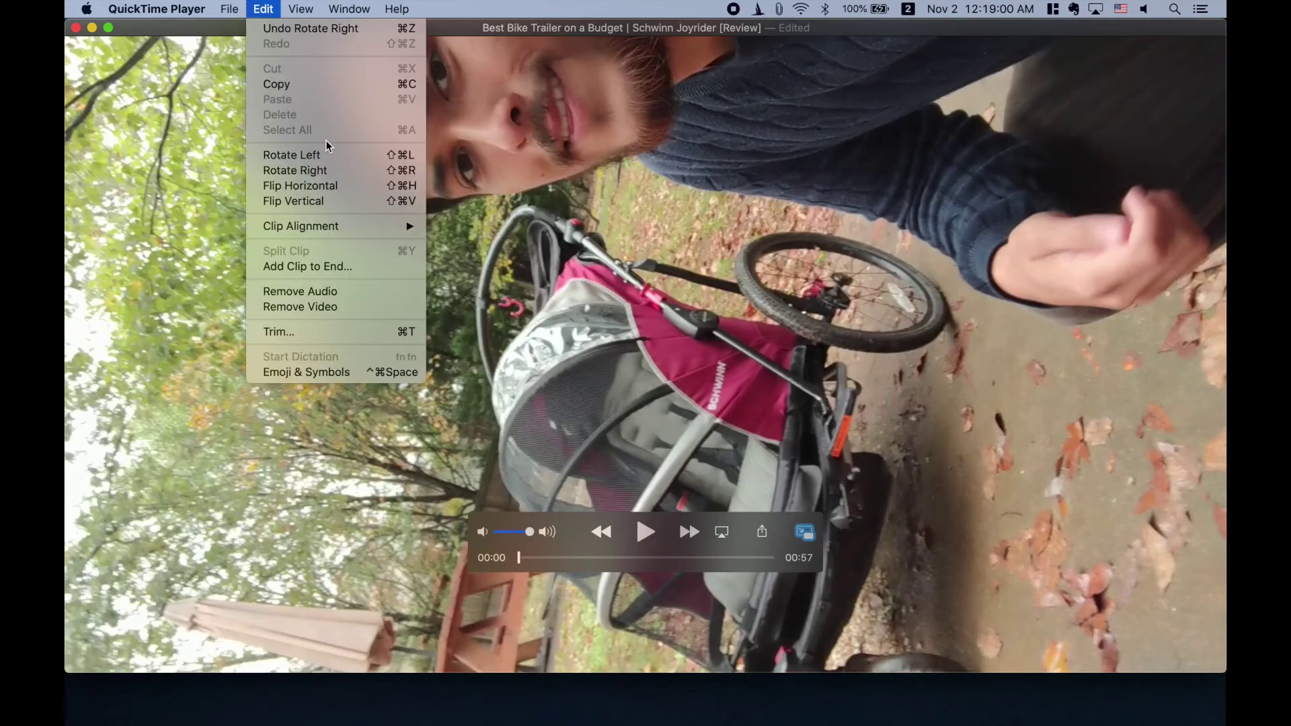
pyautogui.click(337, 176)
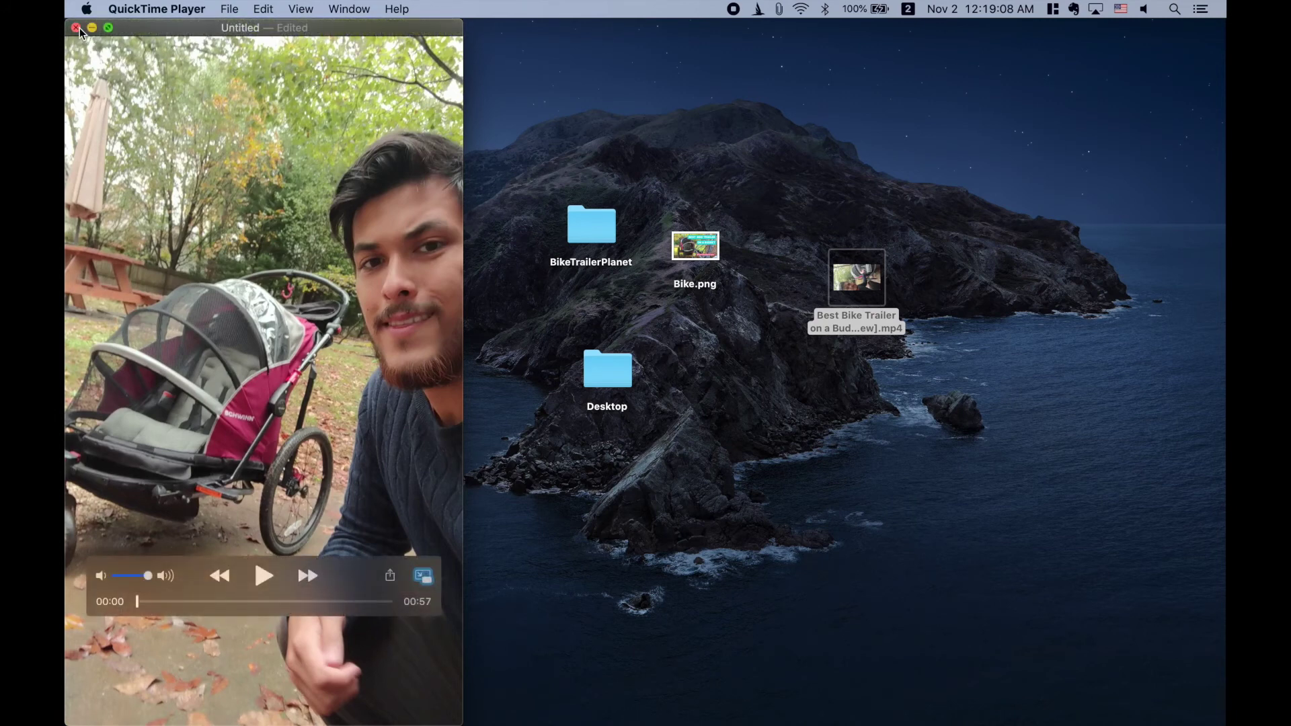
pyautogui.click(76, 28)
# - Save the rotated video as 'Bike Trailer' .mov on the Desktop, then replay it to check
pyautogui.write('B')
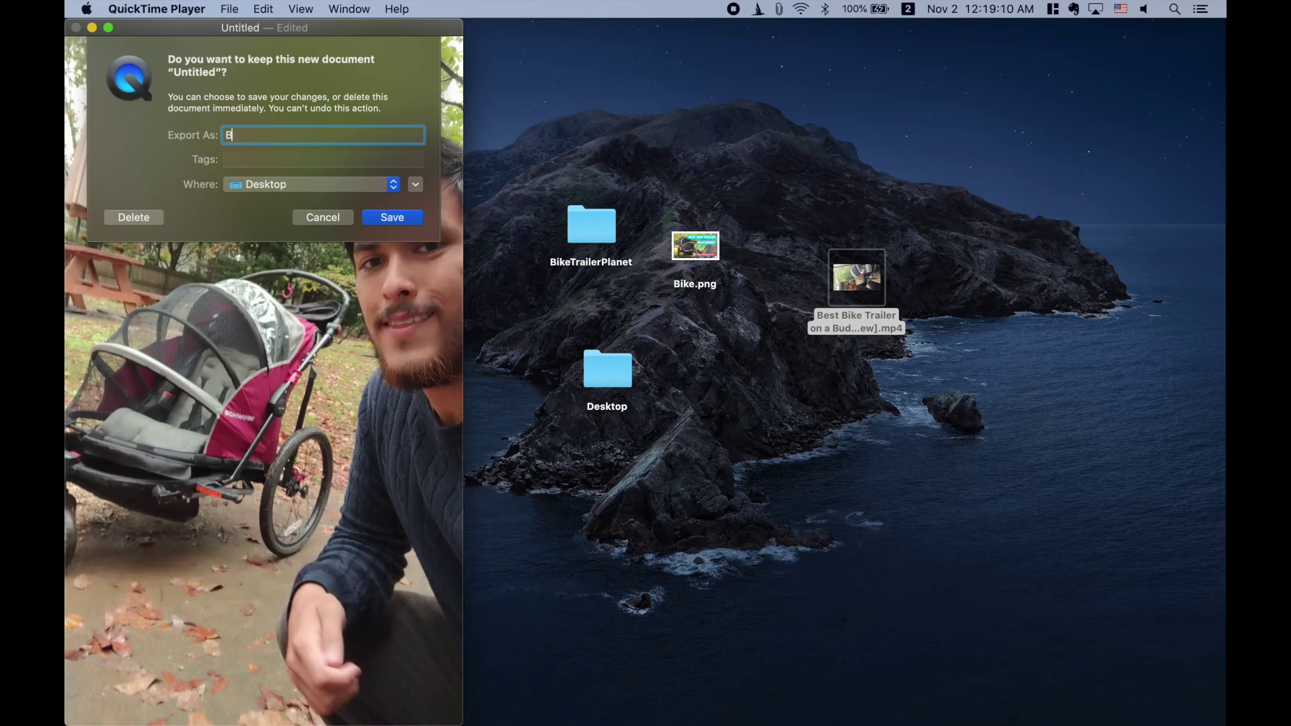
pyautogui.write('ike Trailer')
pyautogui.press('Return')
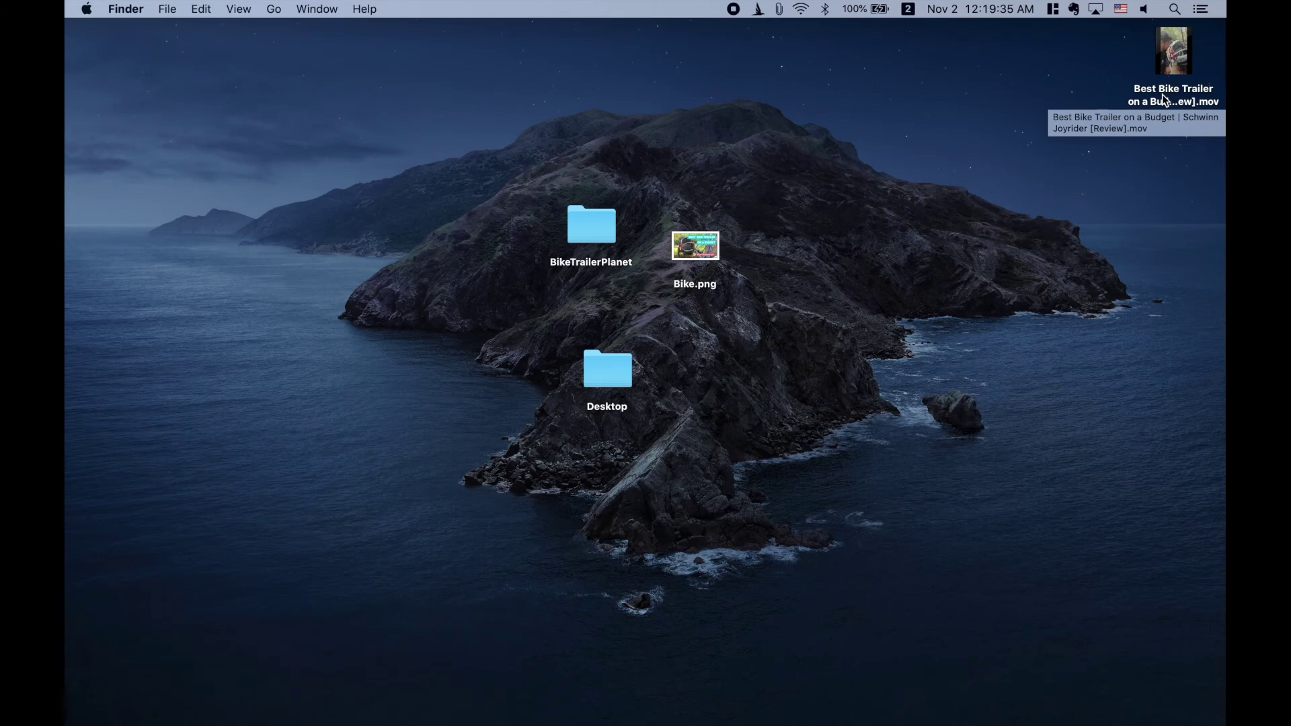
pyautogui.doubleClick(1164, 100)
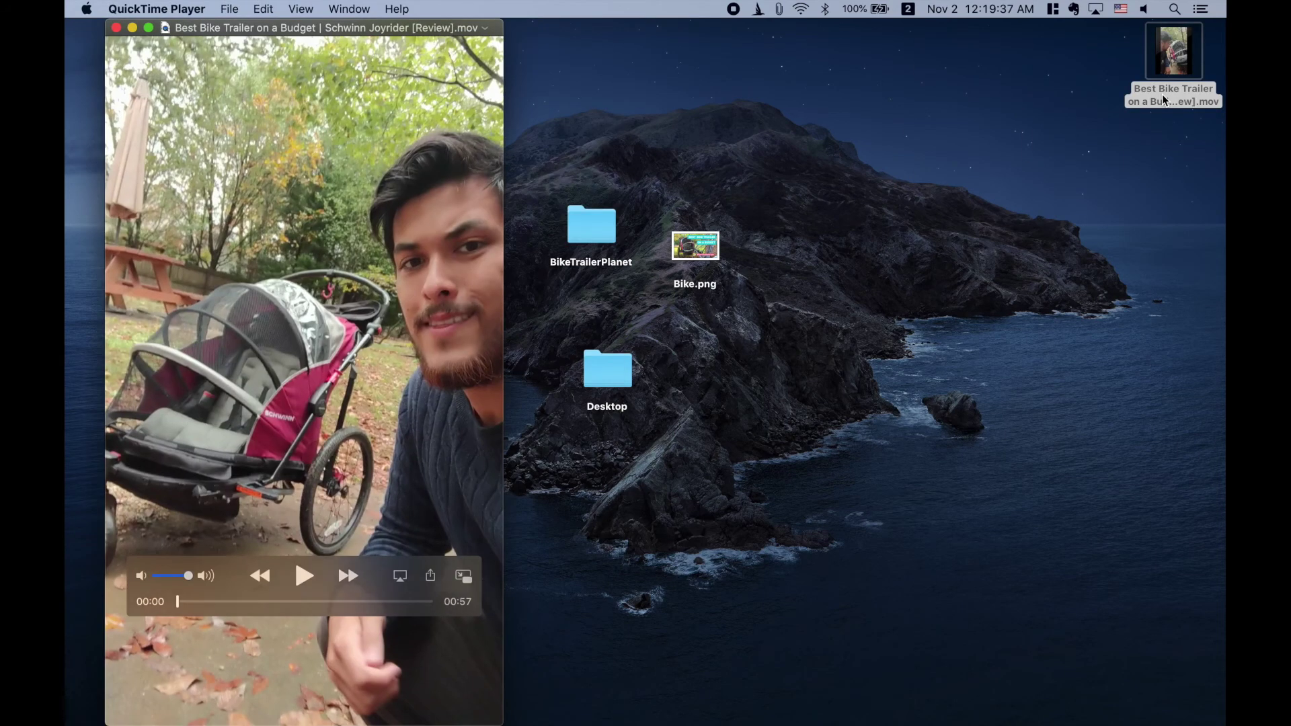
pyautogui.press('space')
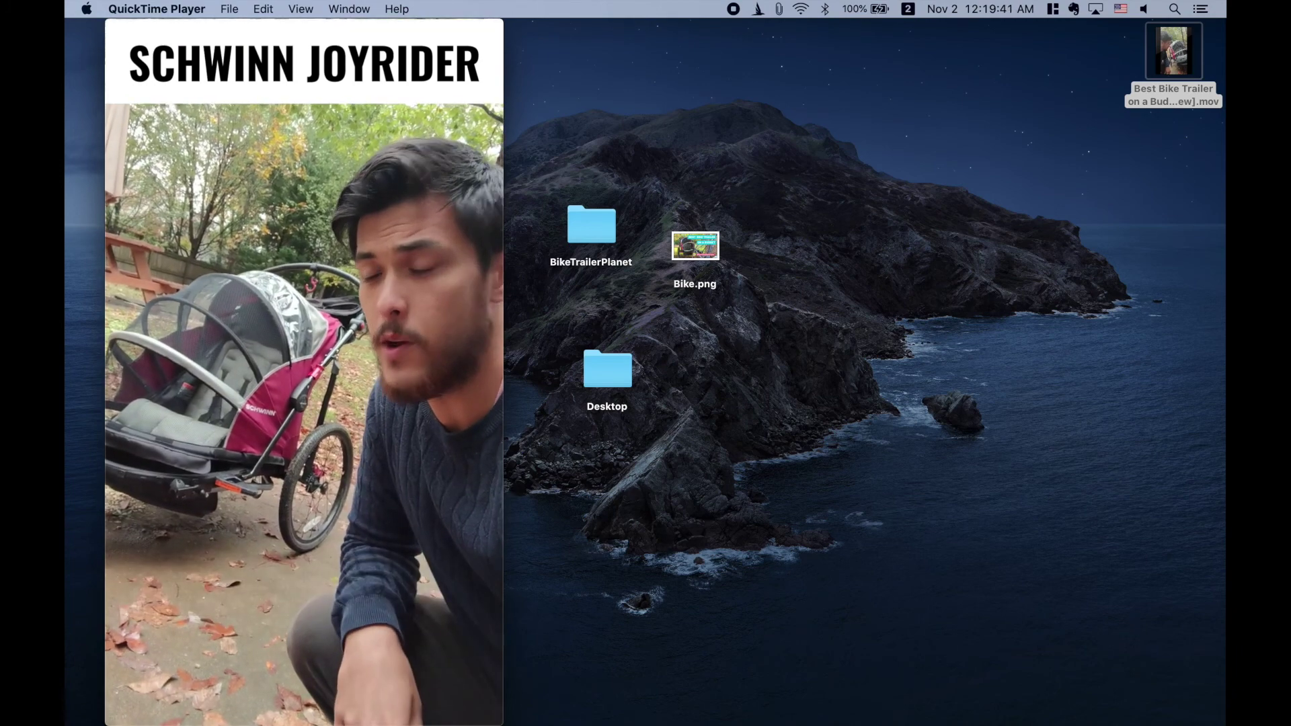
pyautogui.press('super+w')
pyautogui.click(1189, 102)
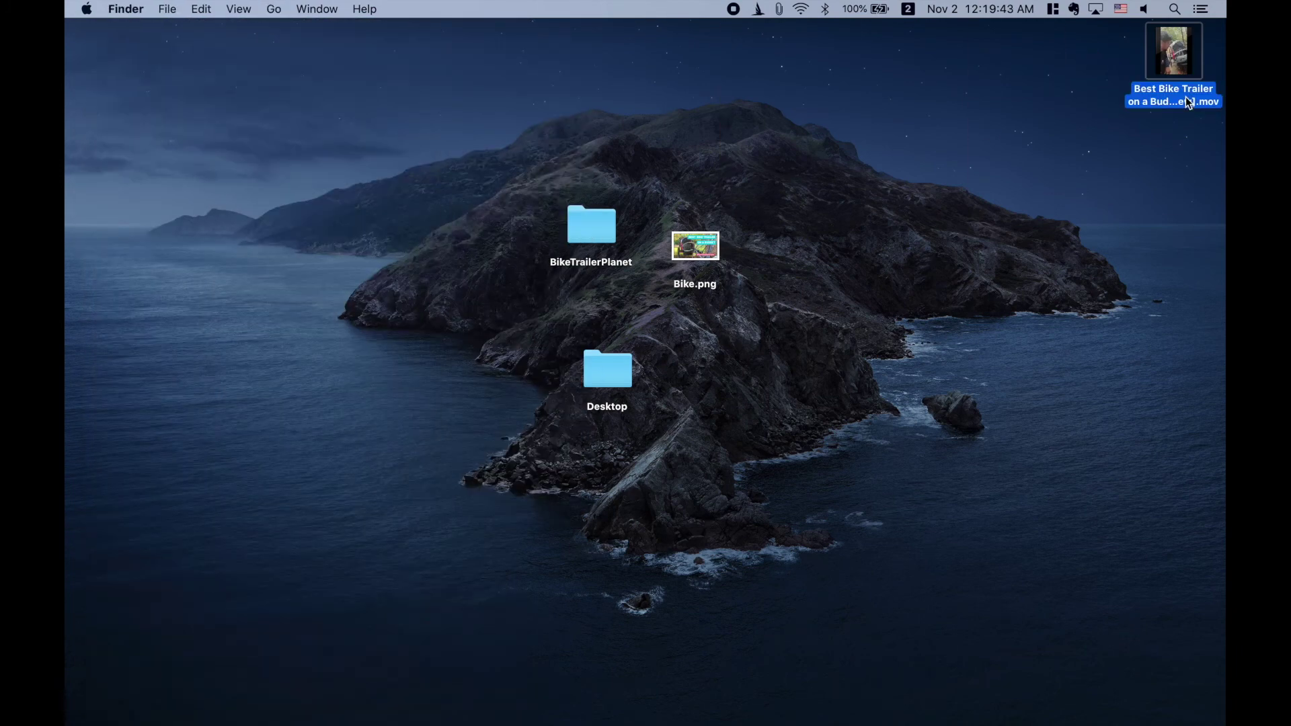
pyautogui.press('super+i')
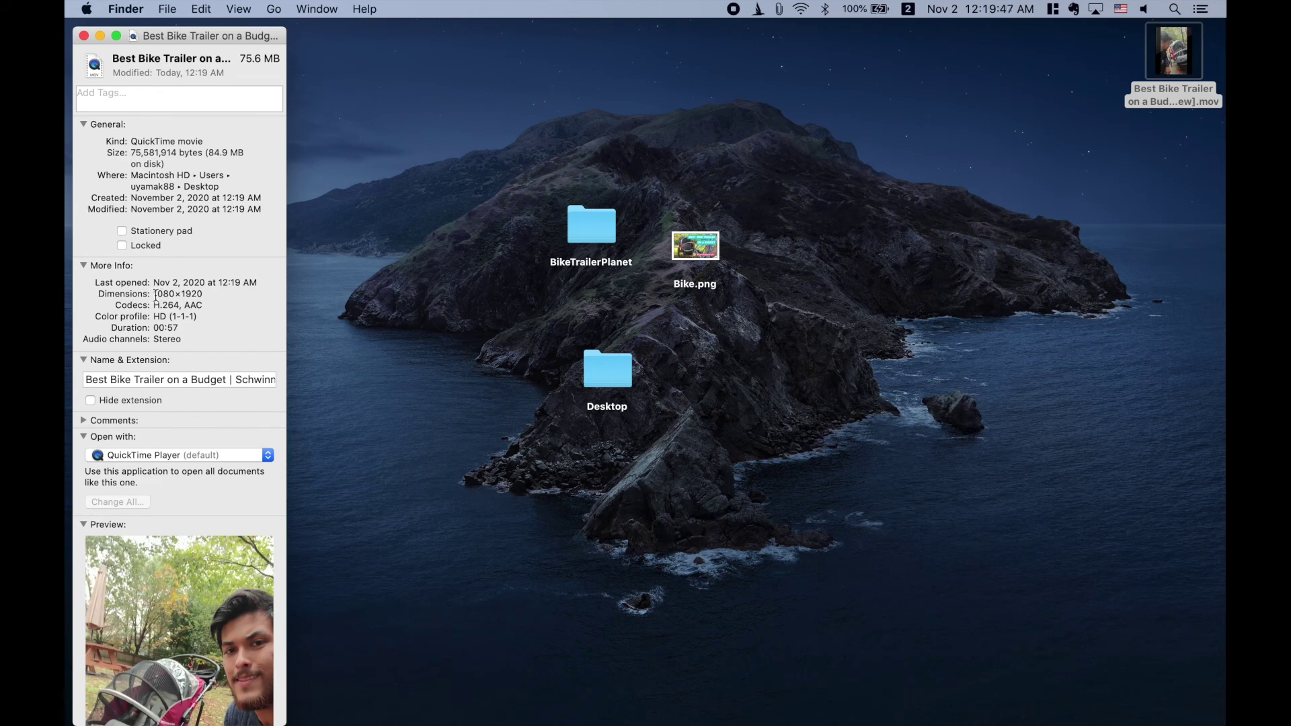
pyautogui.moveTo(156, 295); pyautogui.dragTo(194, 290)
pyautogui.click(226, 293)
pyautogui.press('super+w')
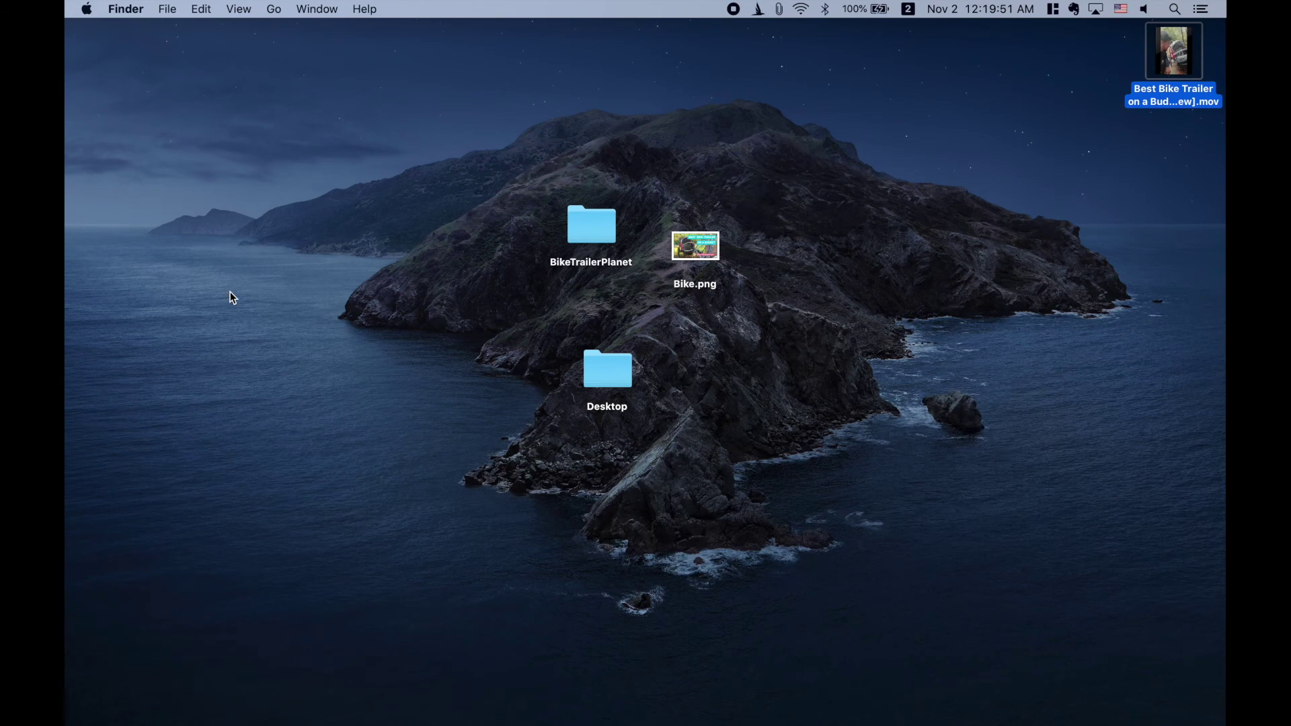
pyautogui.click(404, 304)
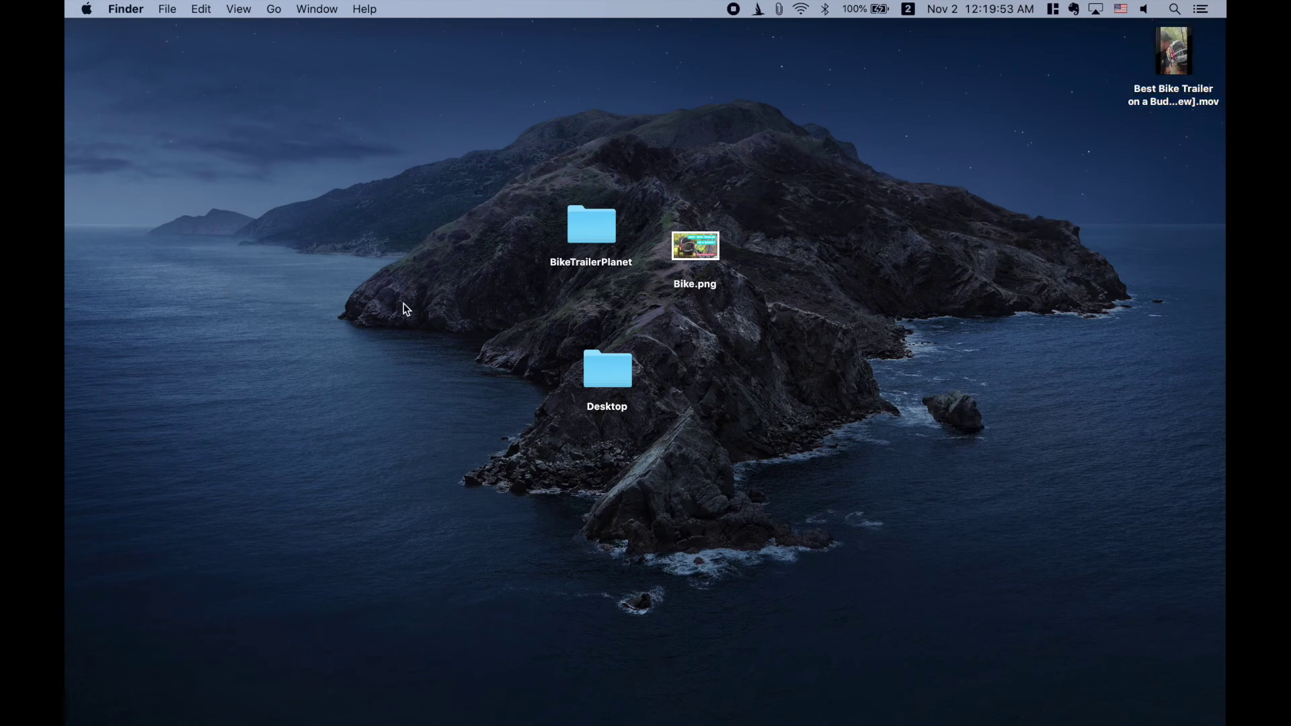
pyautogui.hotkey('ctrl', 'Right')
# - Upload the exported Bike Trailer .mov from the Desktop to YouTube Studio
pyautogui.click(199, 24)
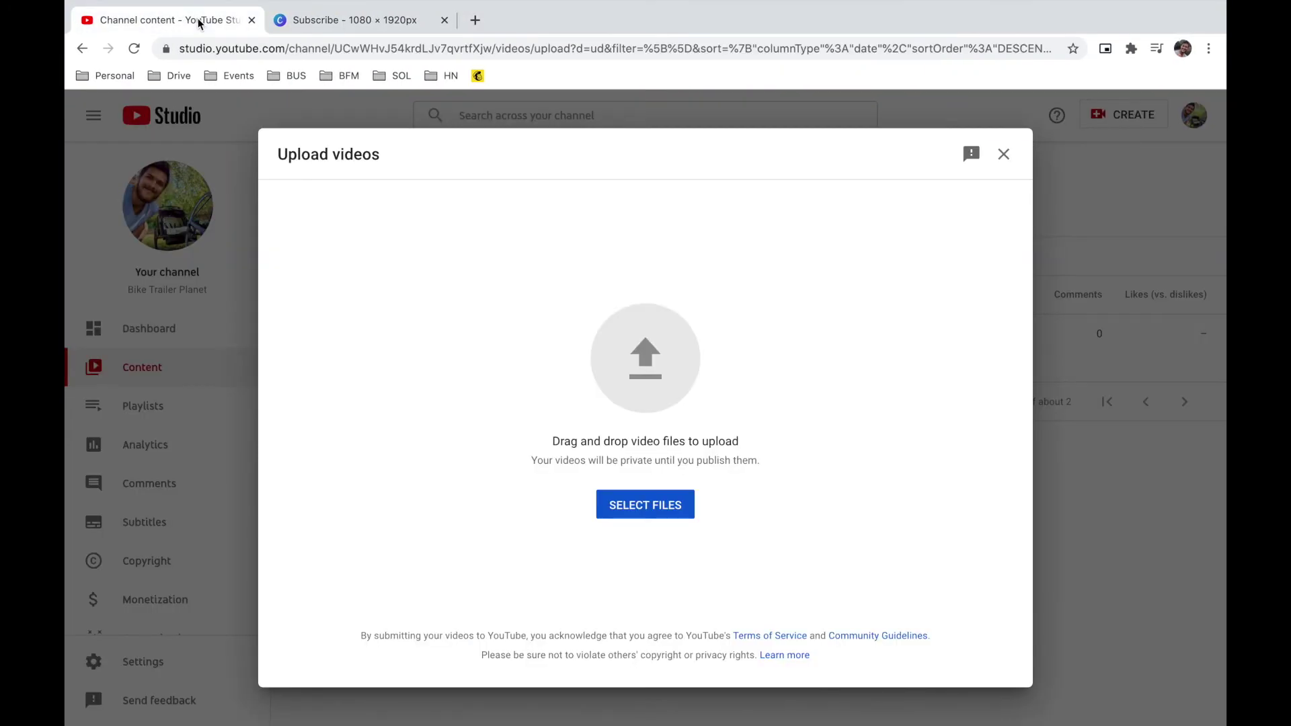
pyautogui.click(668, 506)
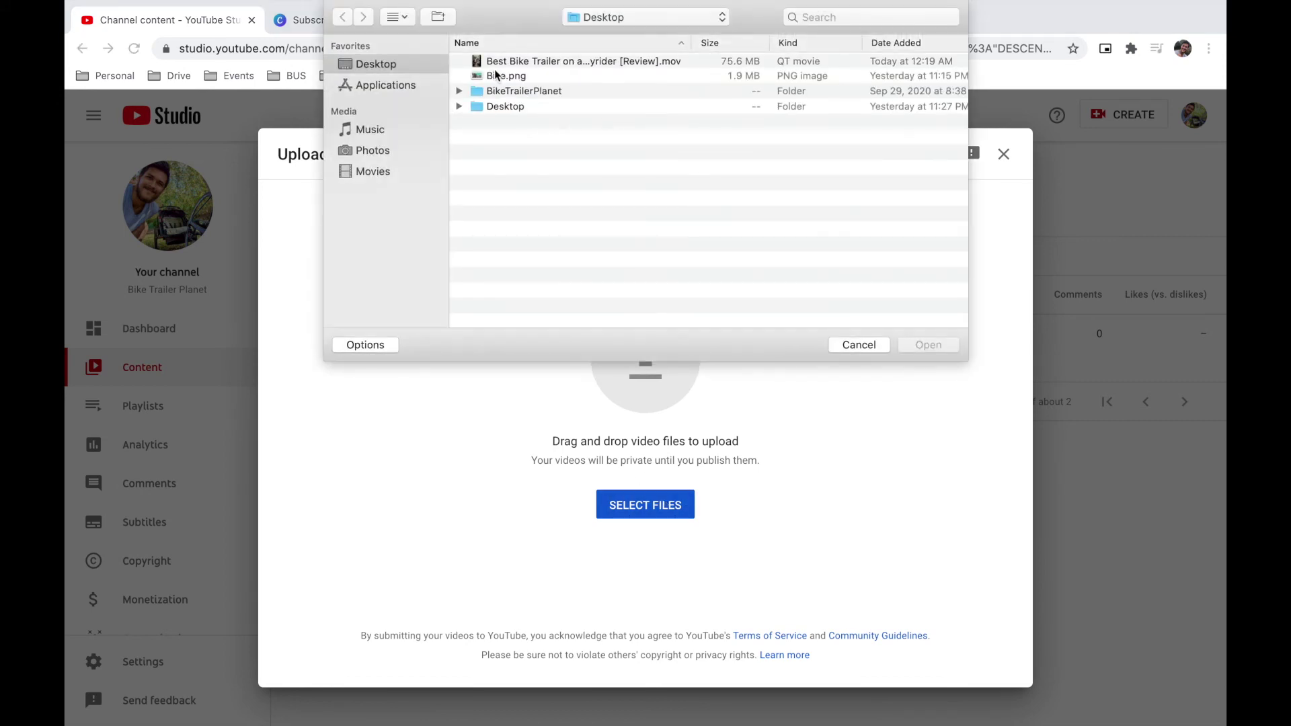
pyautogui.click(510, 66)
pyautogui.press('Return')
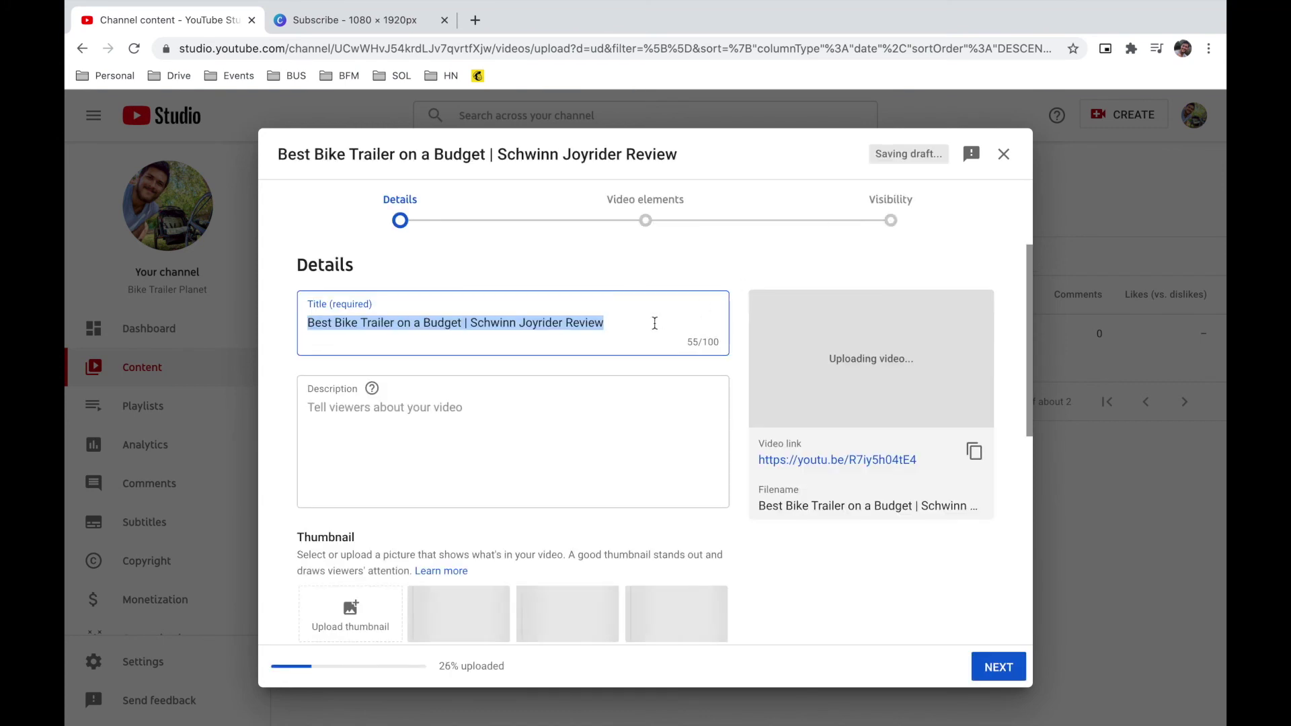
pyautogui.click(654, 323)
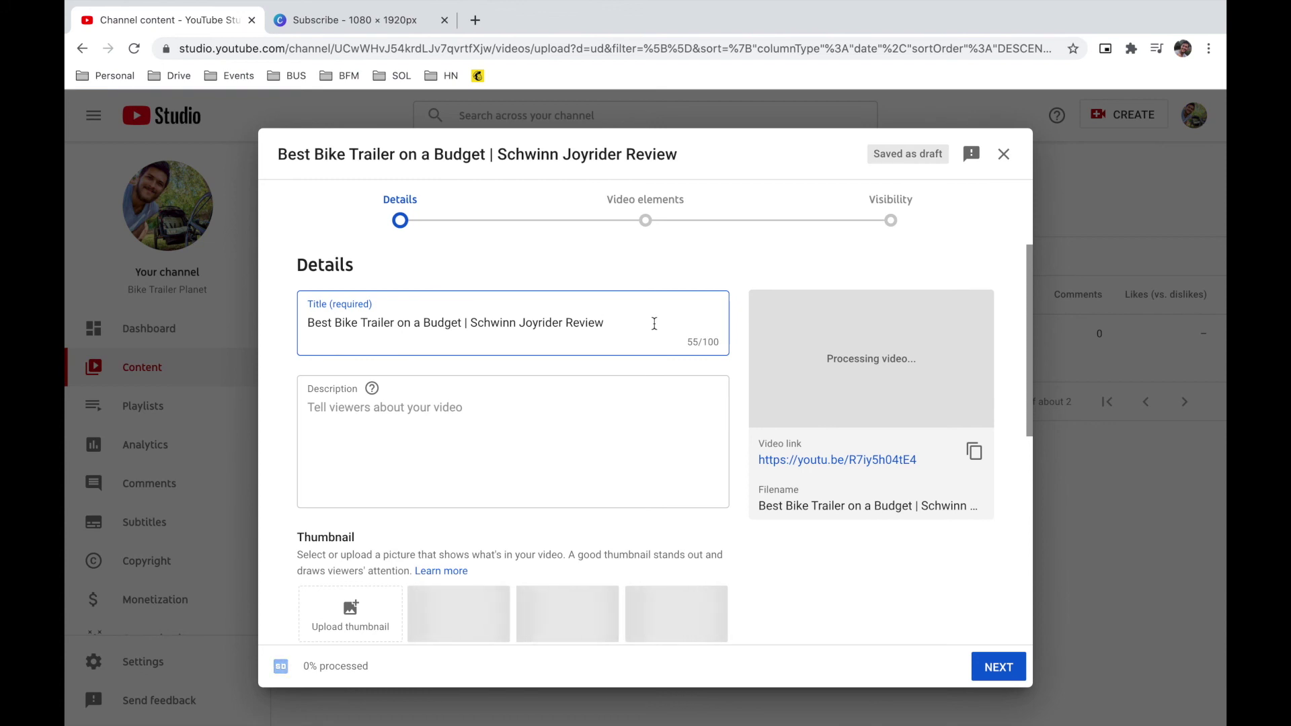
# - Append #shorts to the title and paste it into the description with blank lines above
pyautogui.write('#shorts')
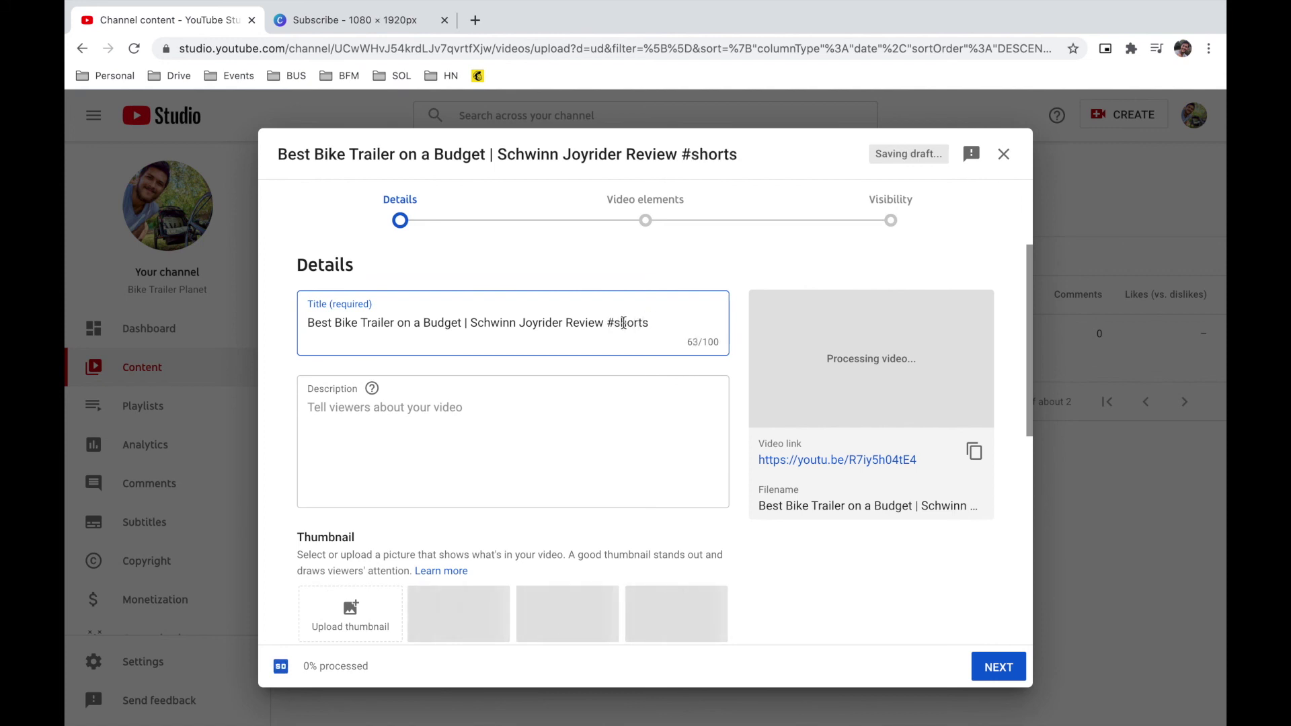
pyautogui.hotkey('alt', 'shift', 'Left')
pyautogui.hotkey('ctrl', 'c')
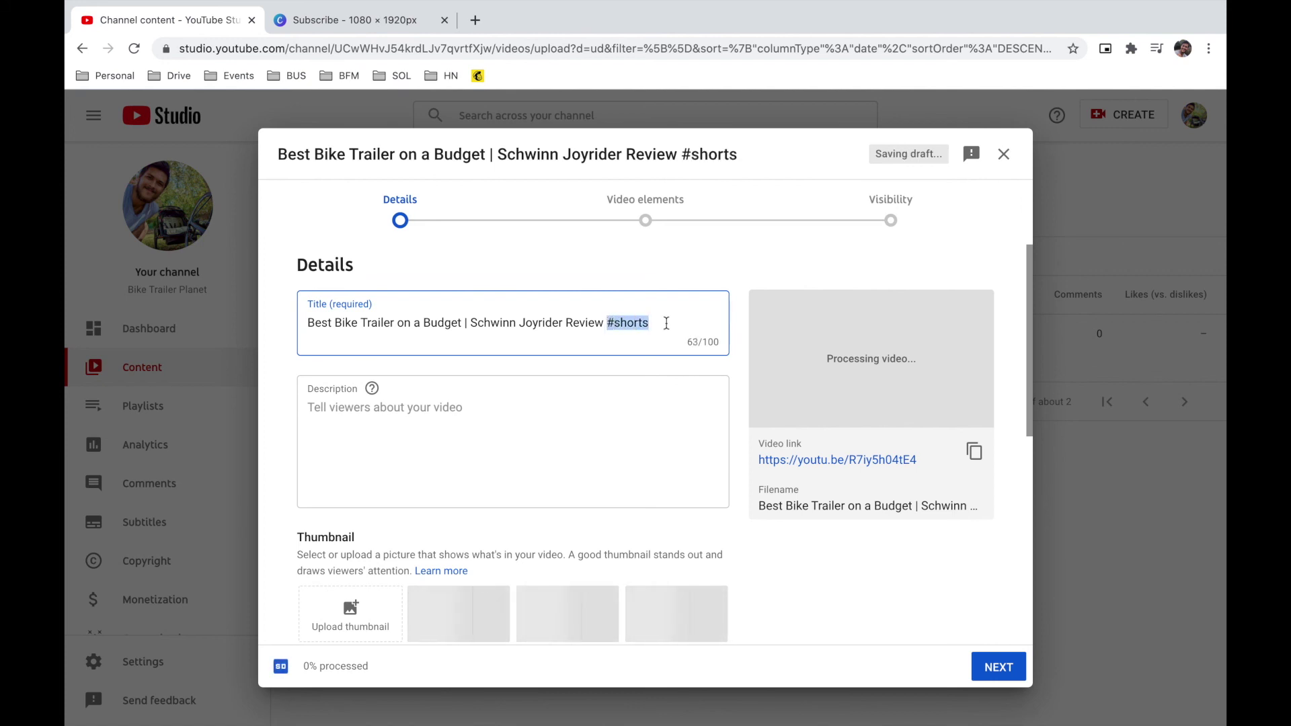
pyautogui.click(565, 429)
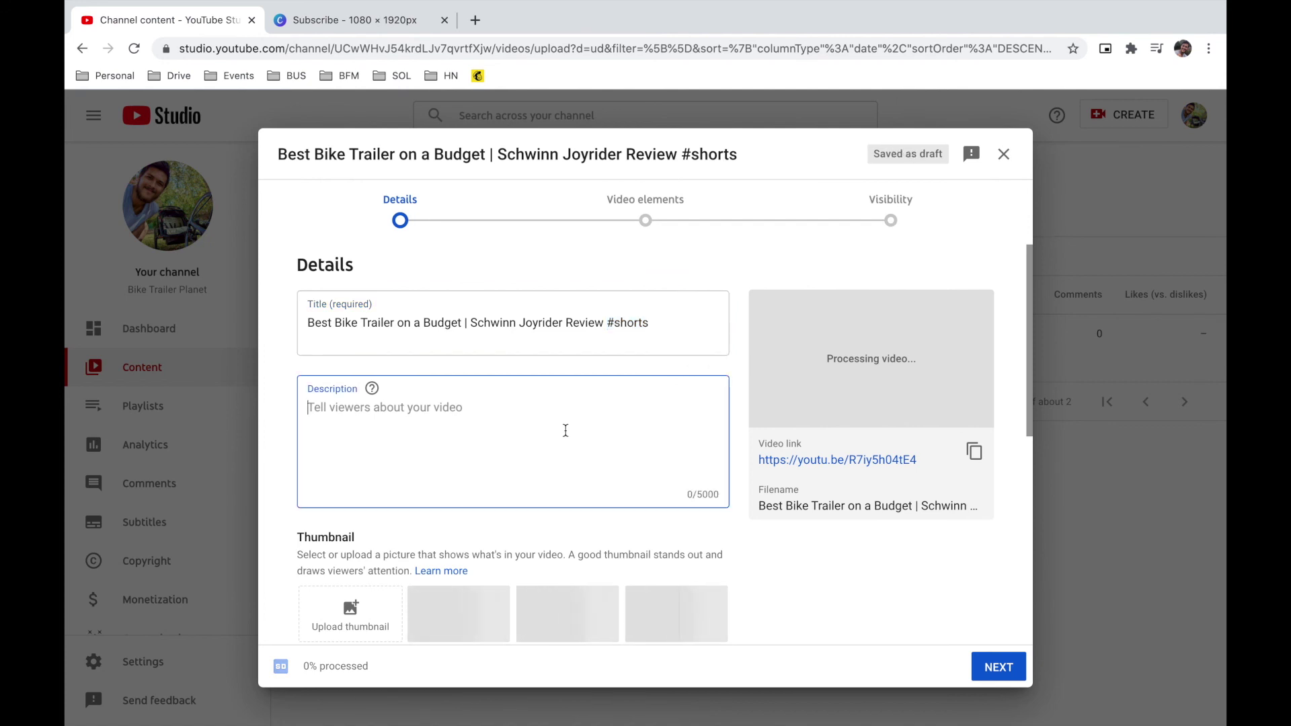
pyautogui.hotkey('ctrl', 'v')
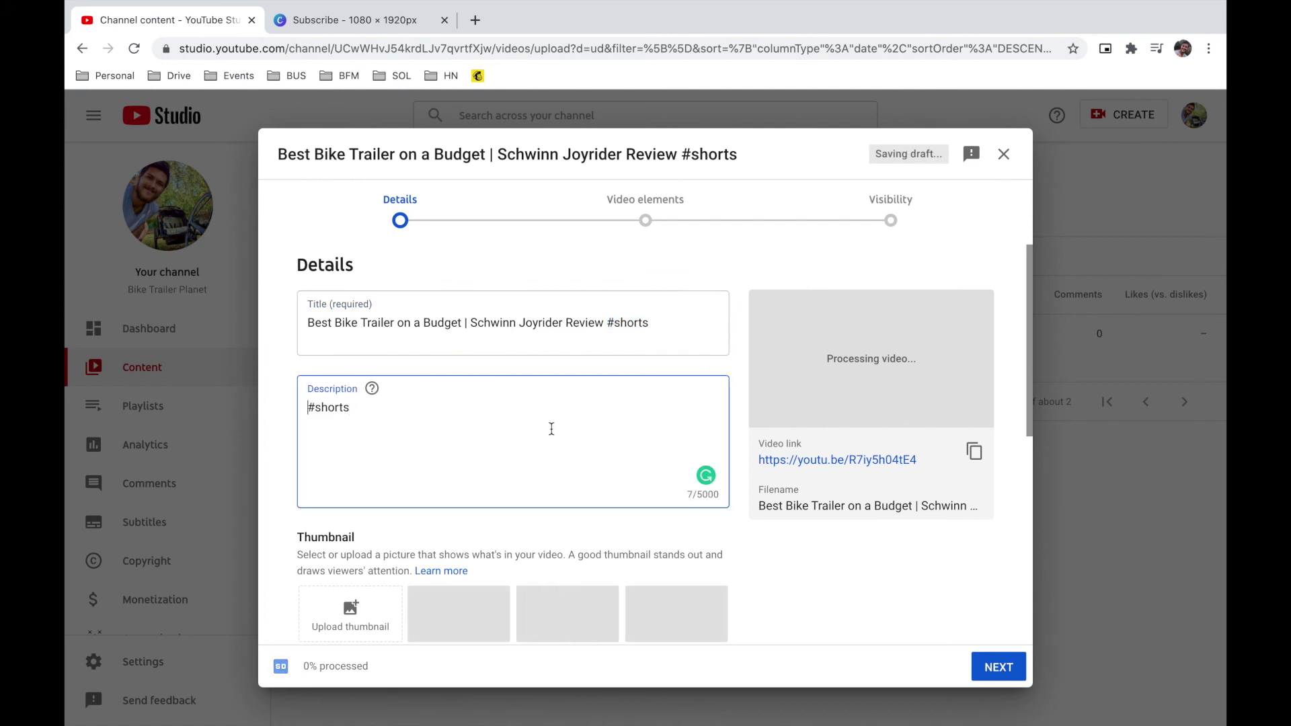
pyautogui.press('Return')
pyautogui.press('Return')
pyautogui.press('Up')
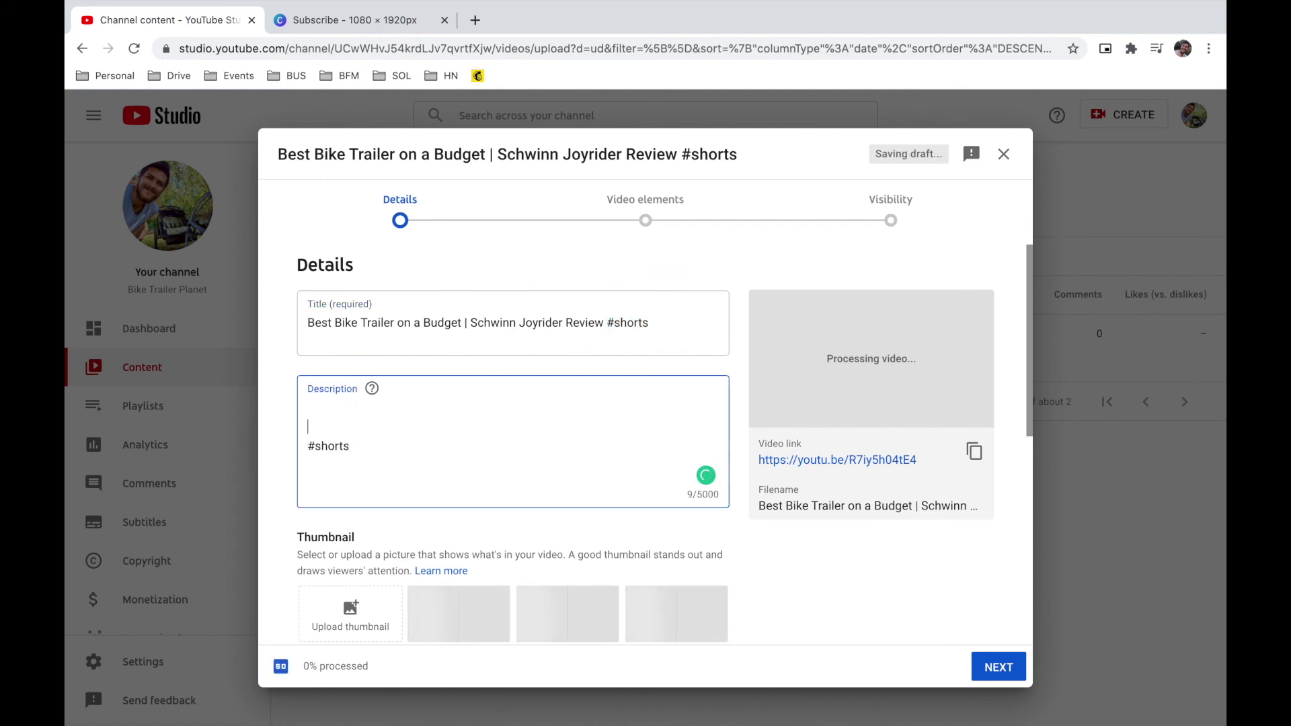
pyautogui.press('Up')
# - Tidy the description by deleting the extra text above #shorts
pyautogui.click(663, 324)
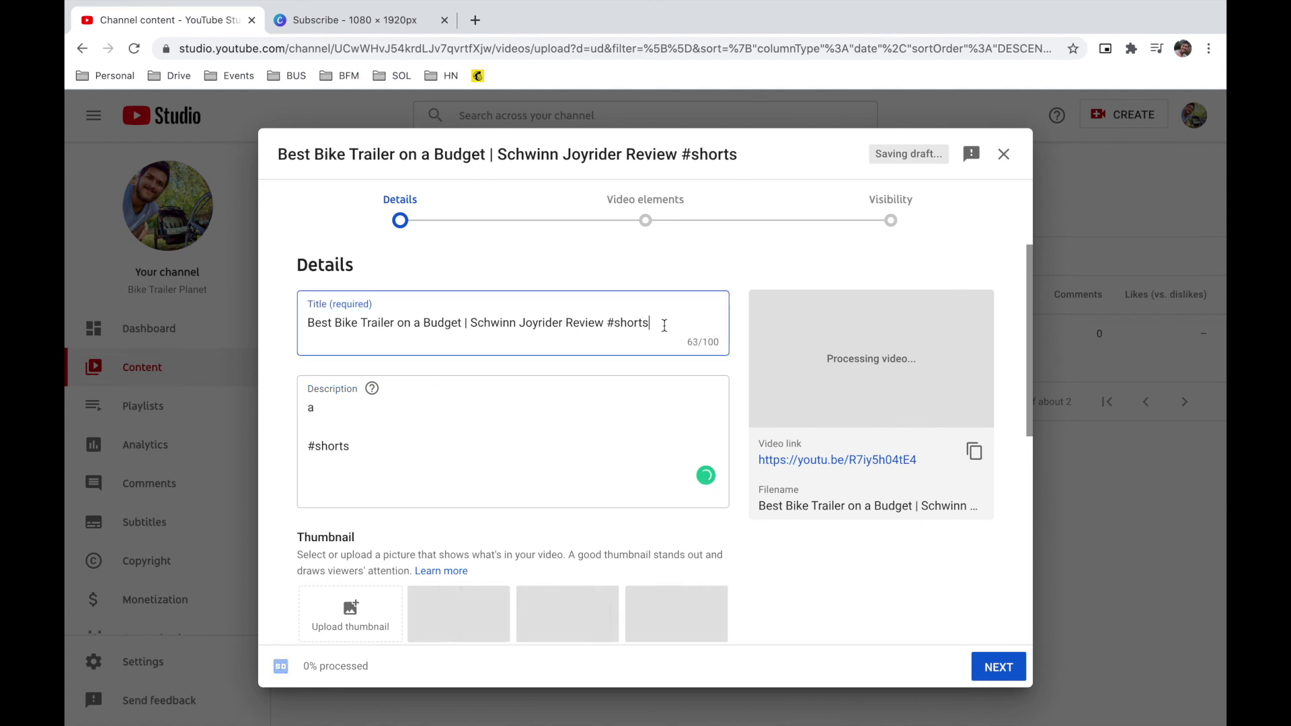
pyautogui.press('super+a')
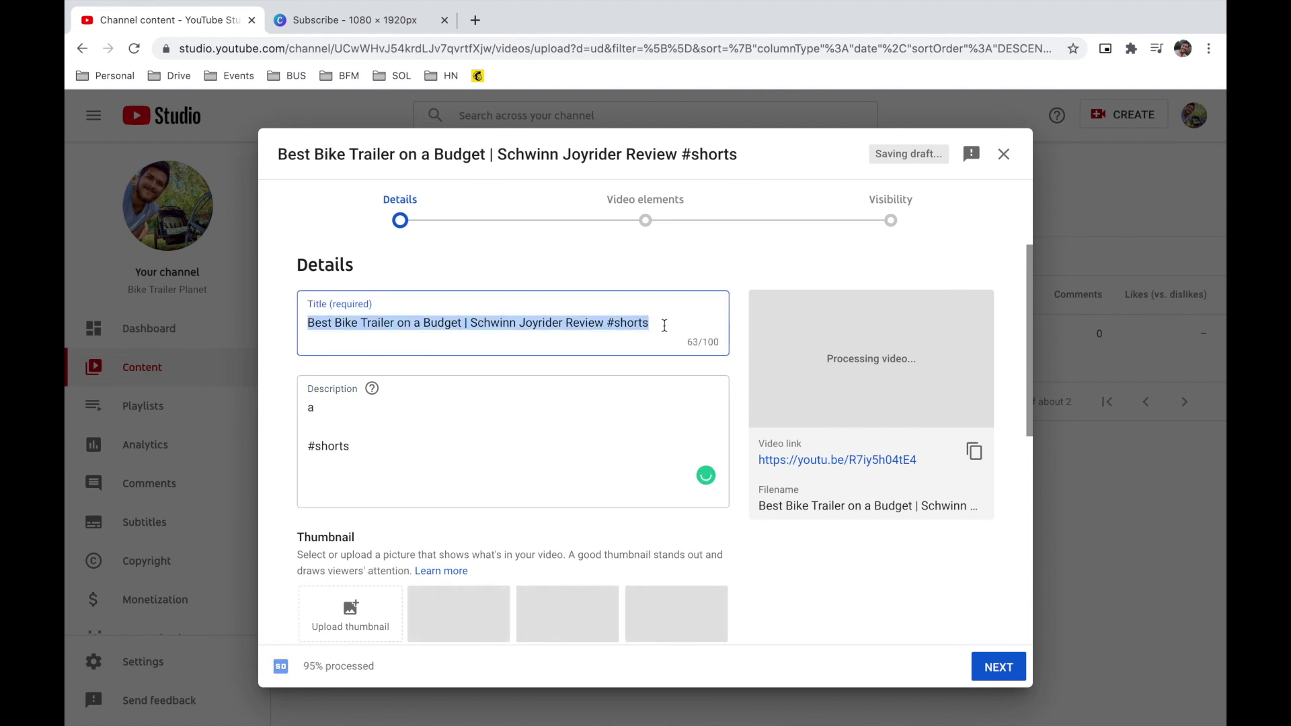
pyautogui.click(548, 443)
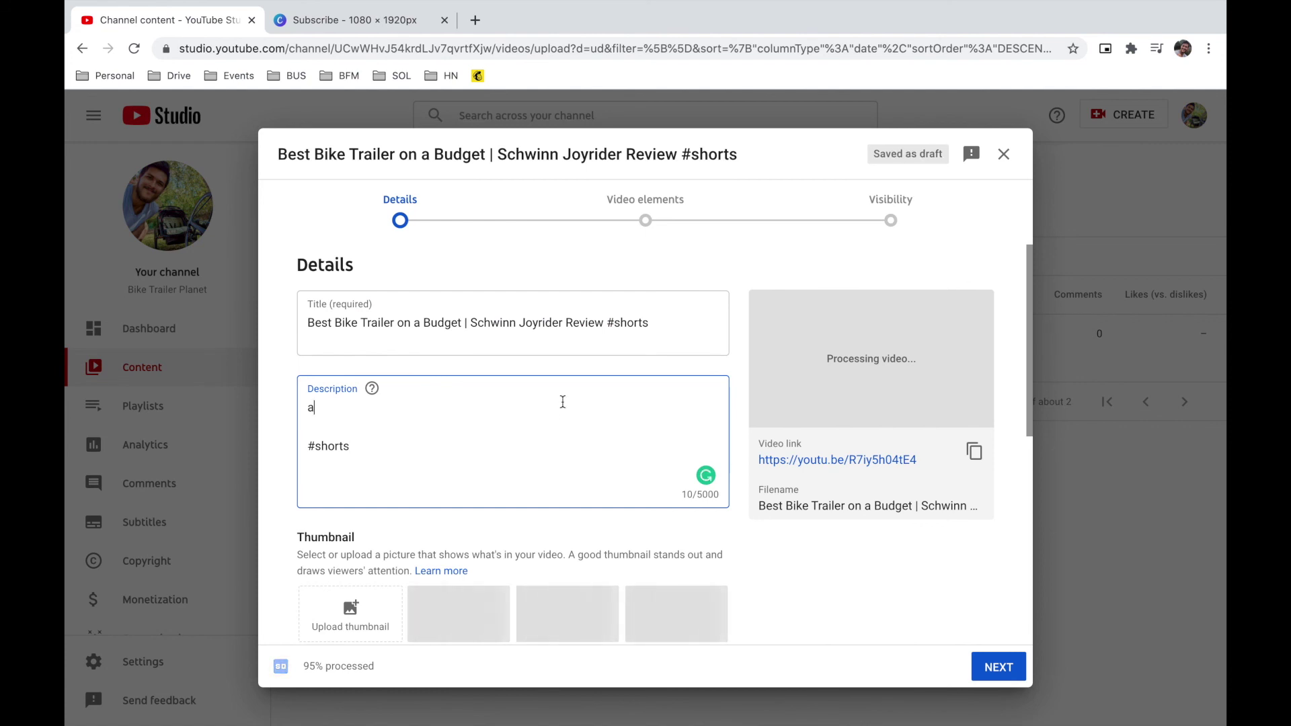
pyautogui.press('BackSpace')
pyautogui.press('BackSpace')
pyautogui.press('BackSpace')
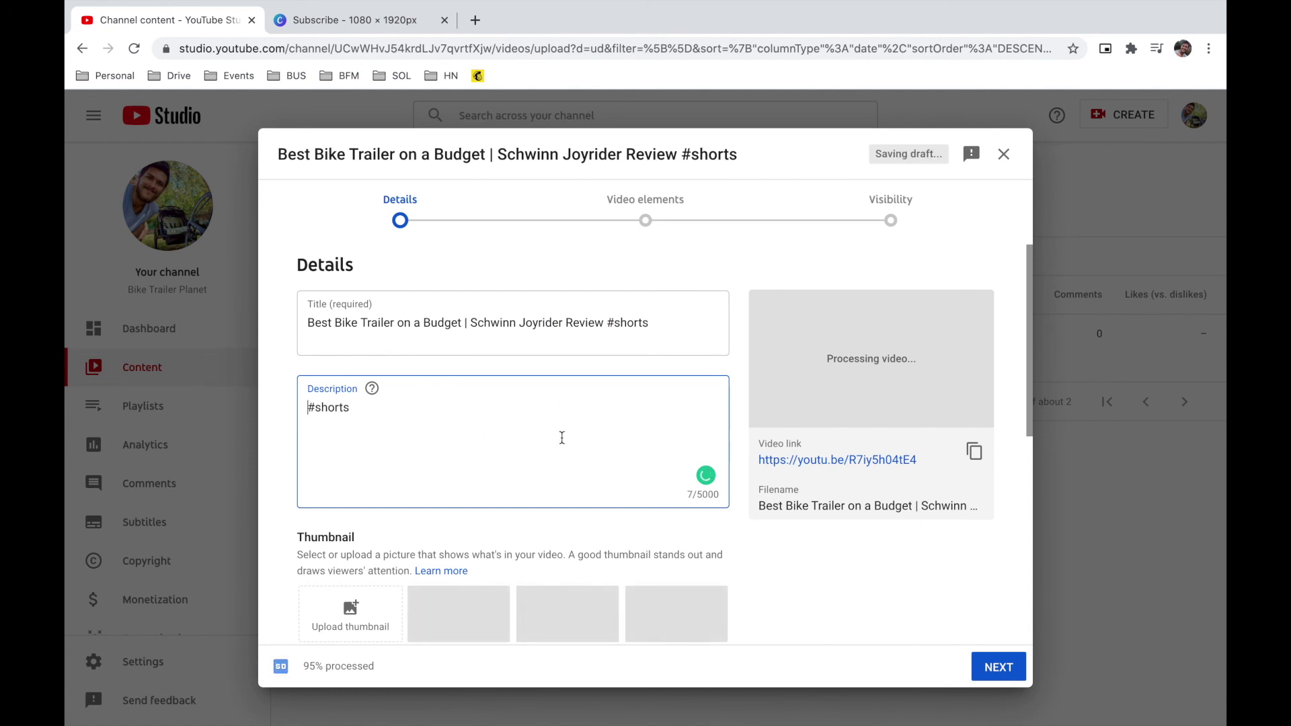
pyautogui.scroll(-1, 562, 438)
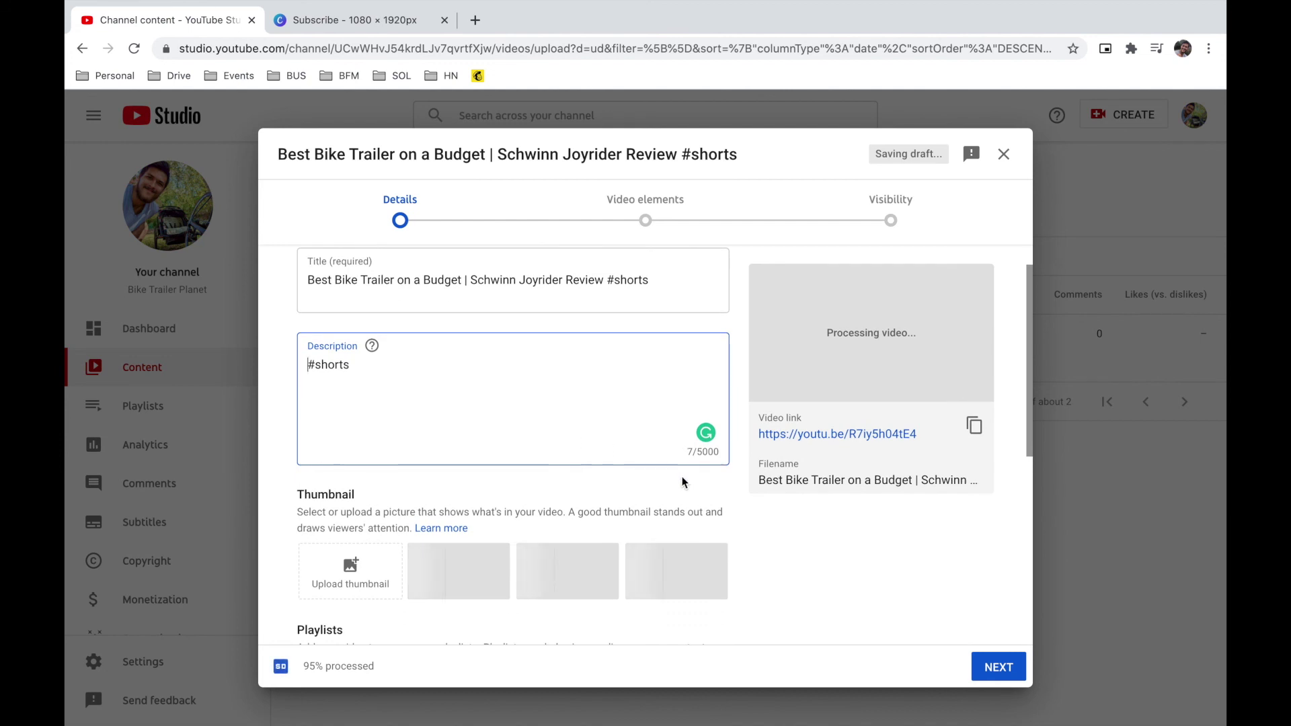
pyautogui.scroll(-2, 432, 523)
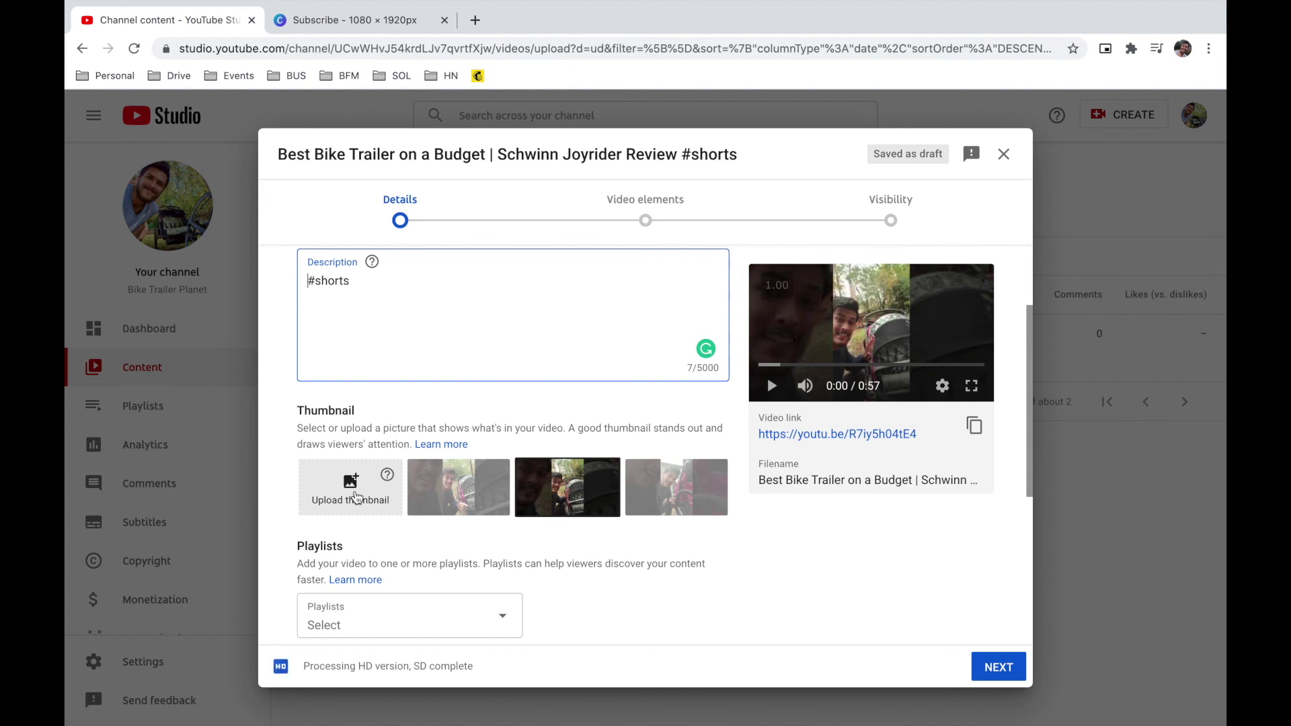
# - Set Bike.png as the custom thumbnail and open the uploaded video's watch page
pyautogui.click(357, 497)
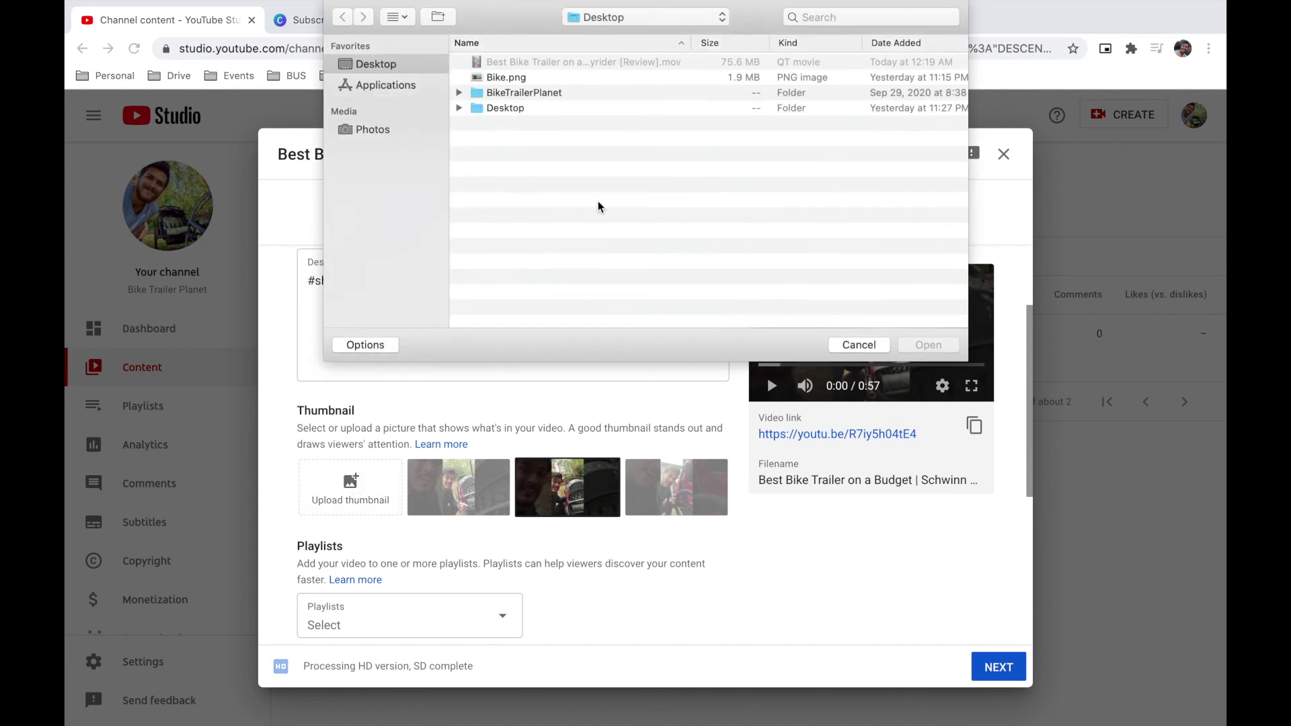
pyautogui.doubleClick(532, 78)
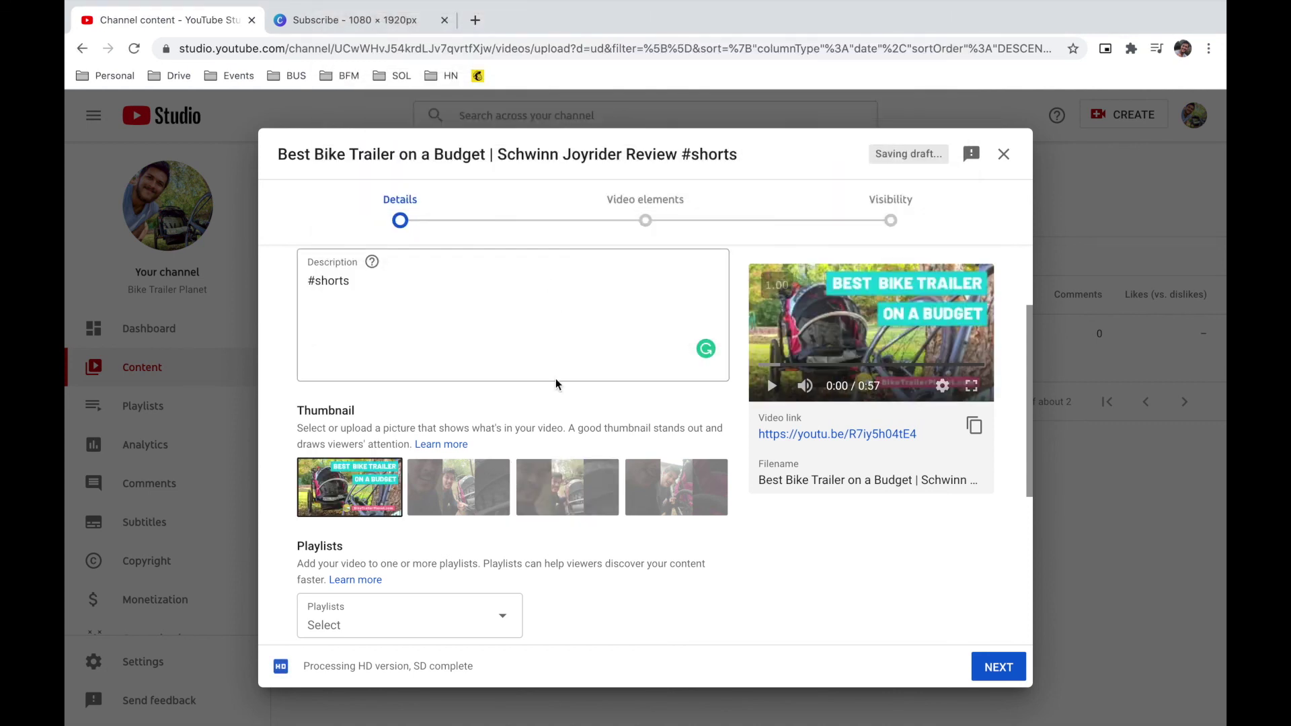
pyautogui.scroll(-2, 557, 385)
pyautogui.click(837, 433)
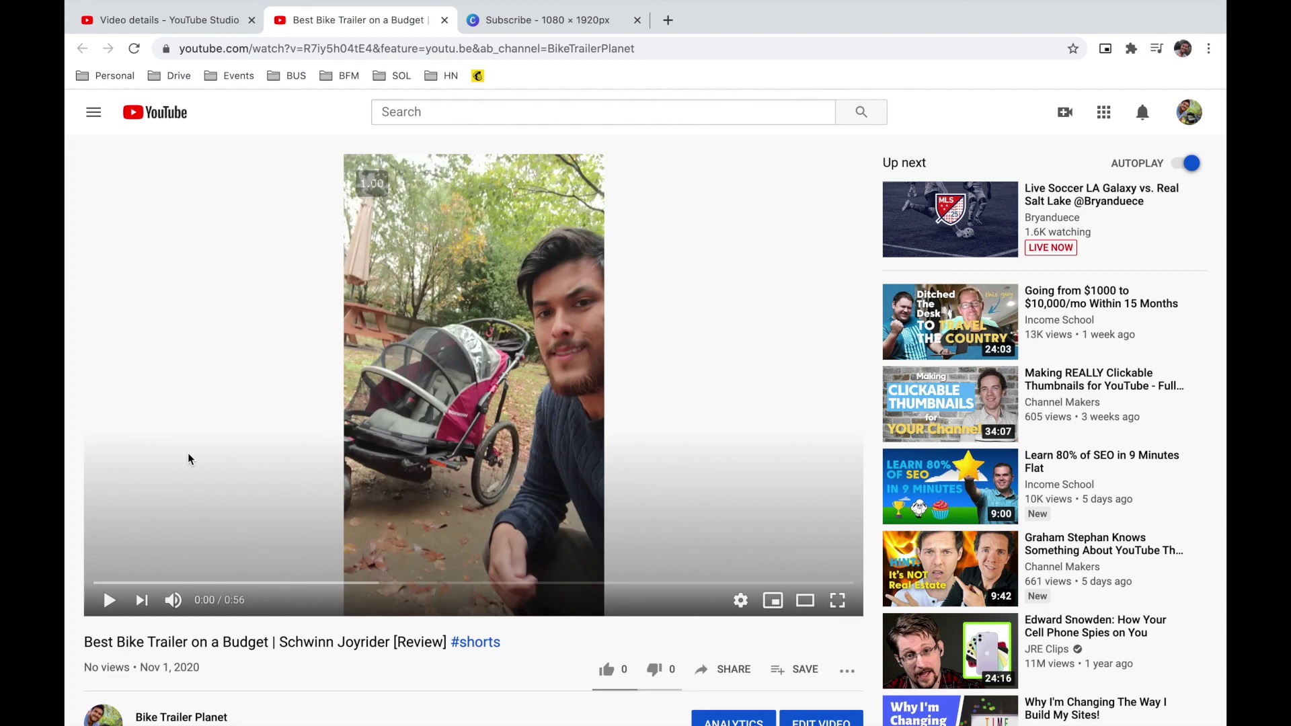
# - Play the published Short briefly and pause it at 0:02
pyautogui.click(149, 453)
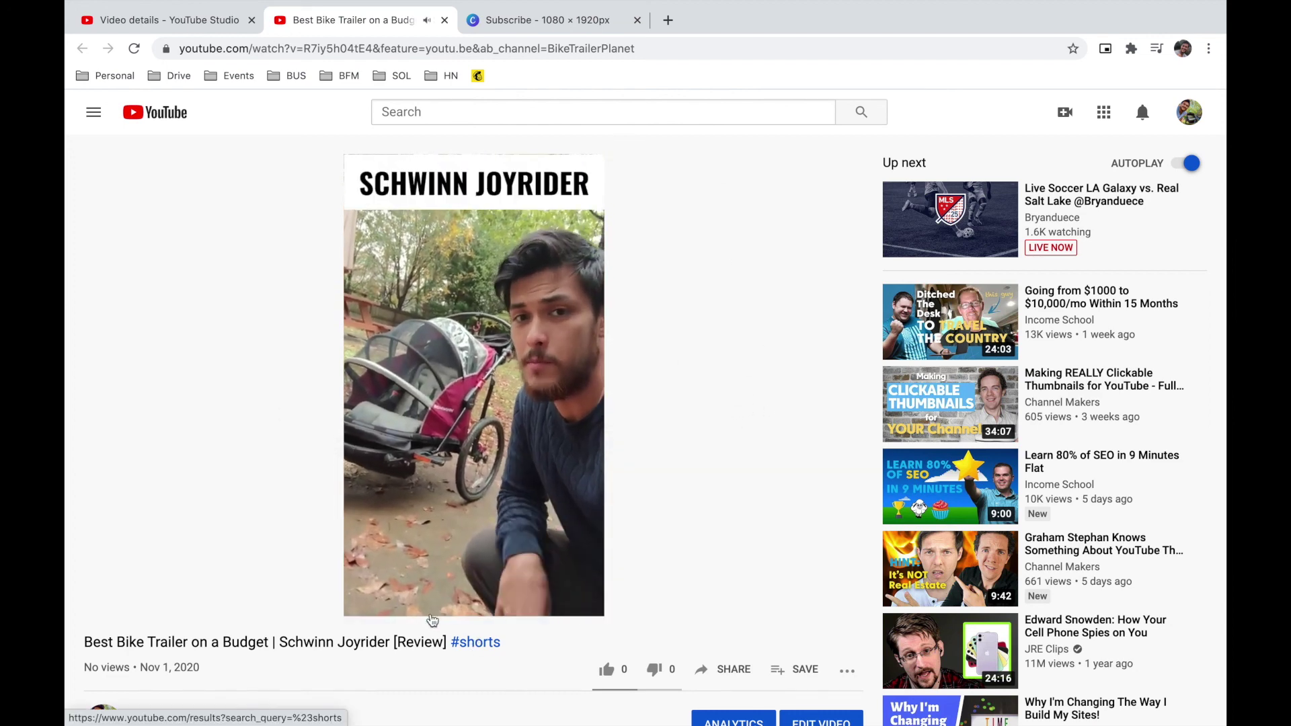
pyautogui.click(265, 484)
pyautogui.scroll(-2, 264, 490)
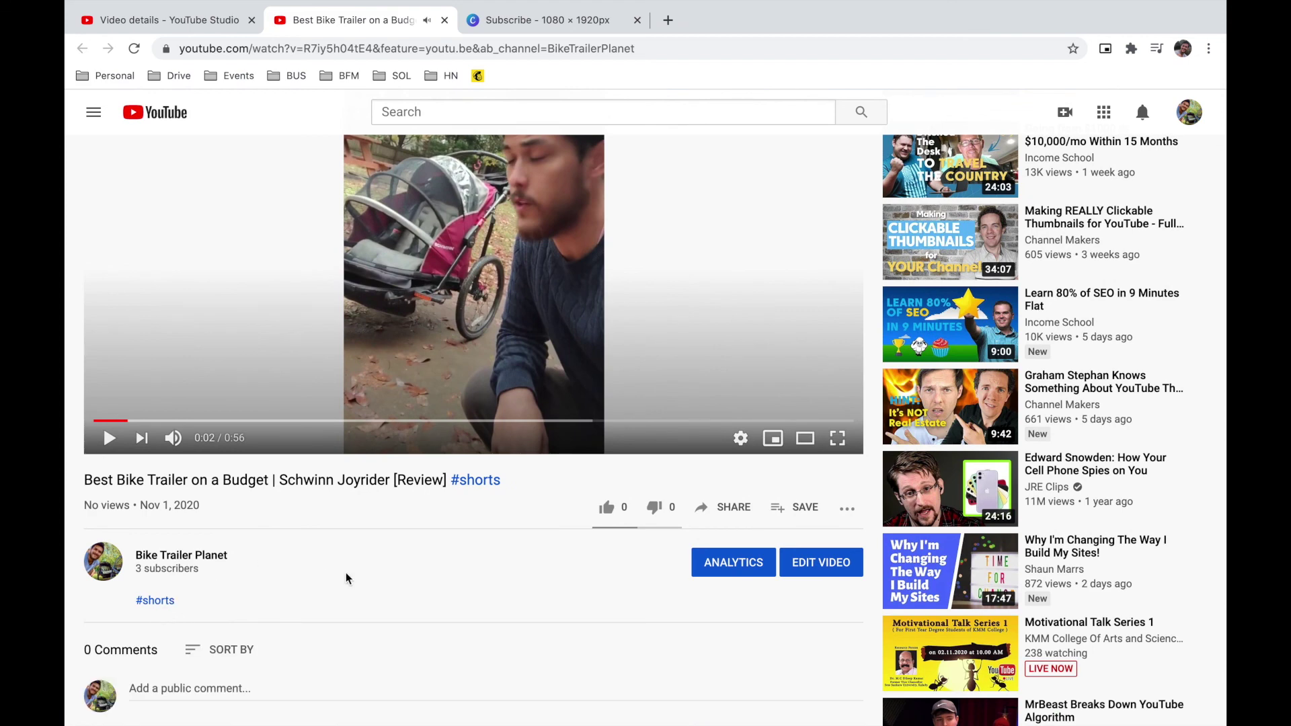
pyautogui.scroll(3, 346, 576)
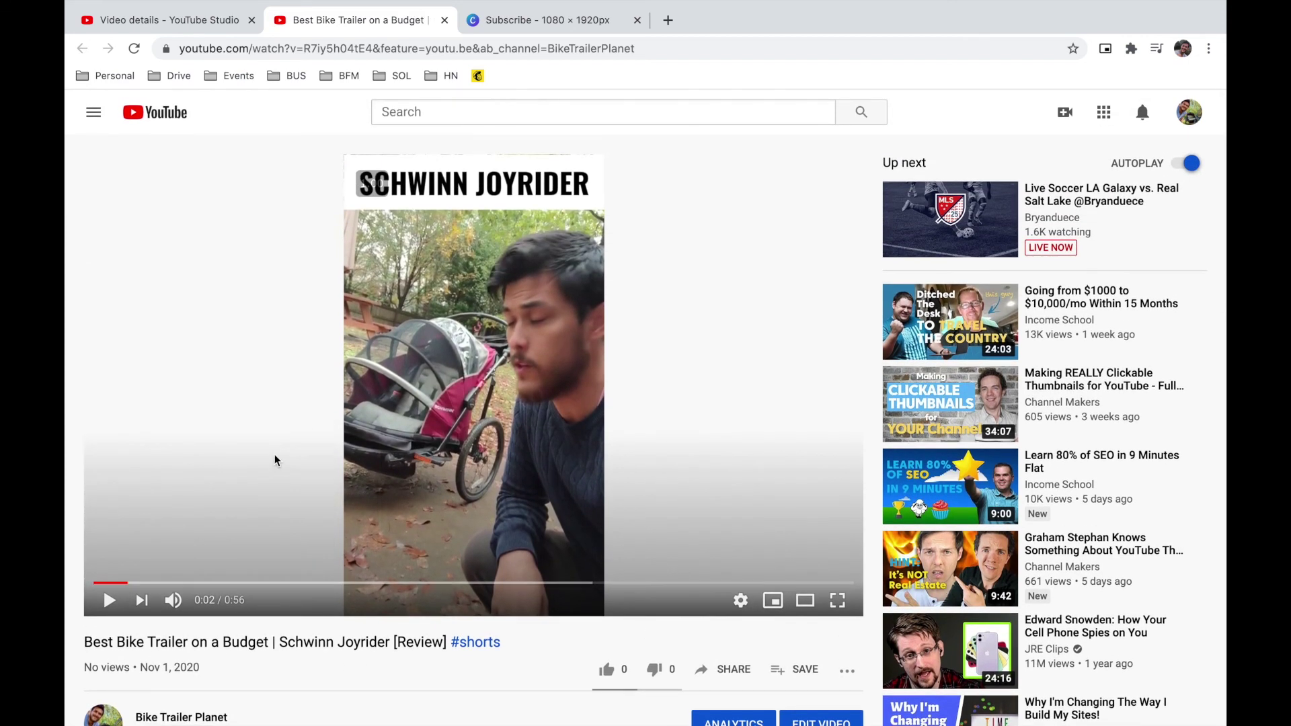